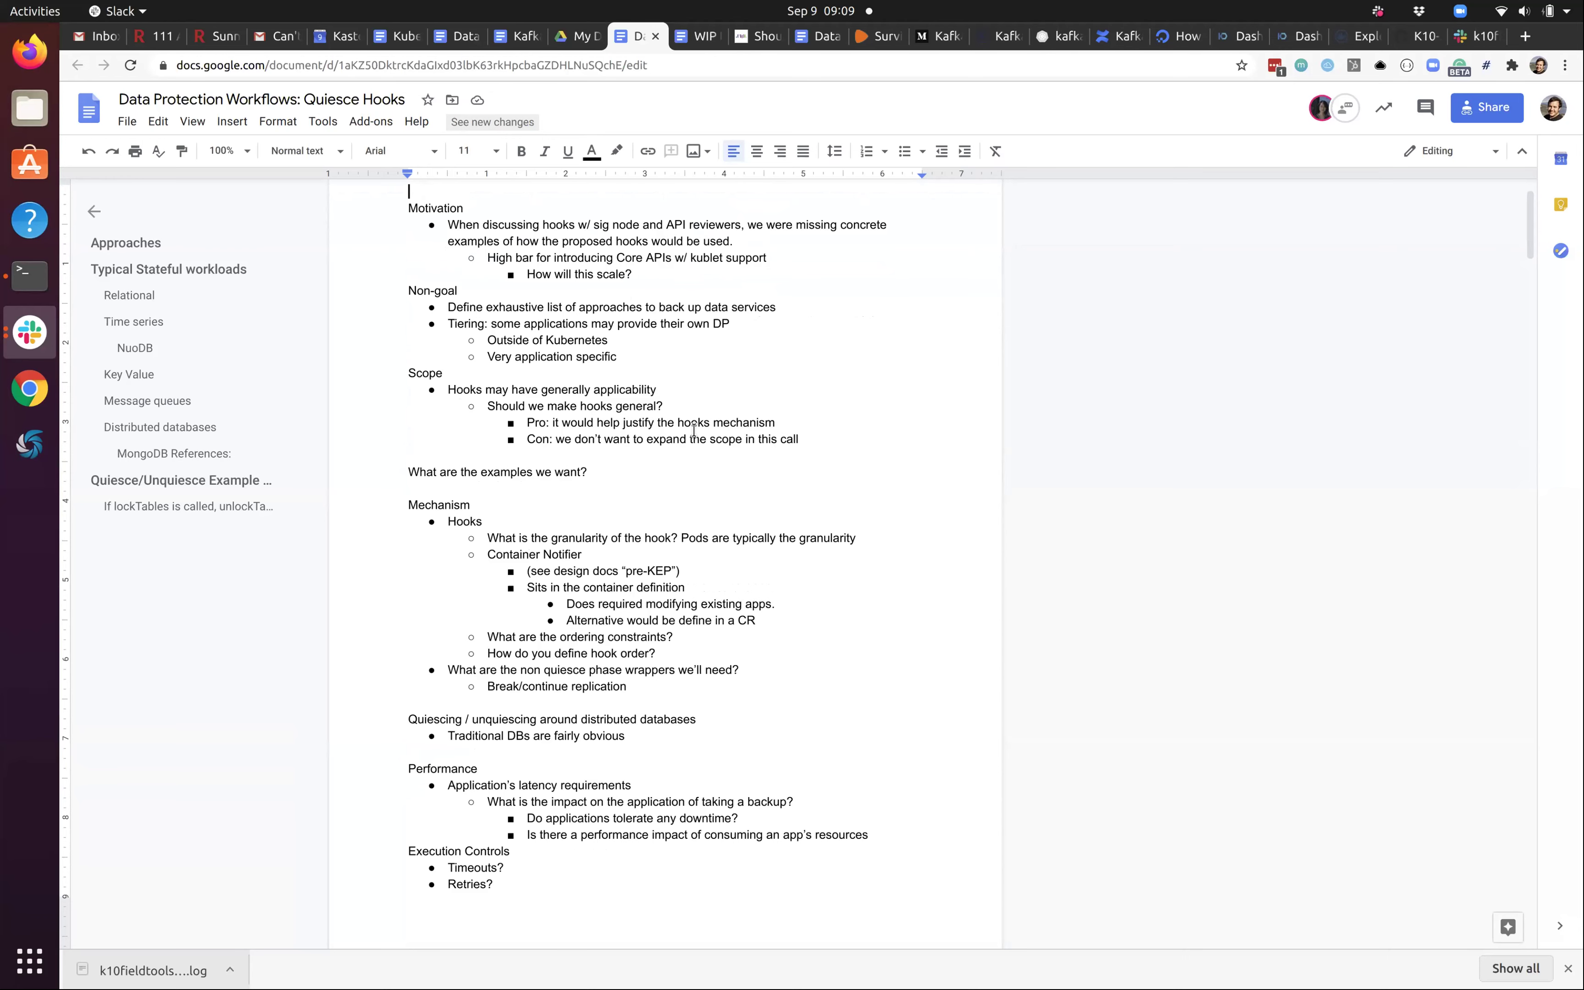
- Review the Non-goal section, highlighting the exhaustive-list bullet, the Tiering bullet and each of its two sub-points in turn
{"action": "scroll", "coordinate": [694, 430], "scroll_direction": "up", "scroll_amount": 2}
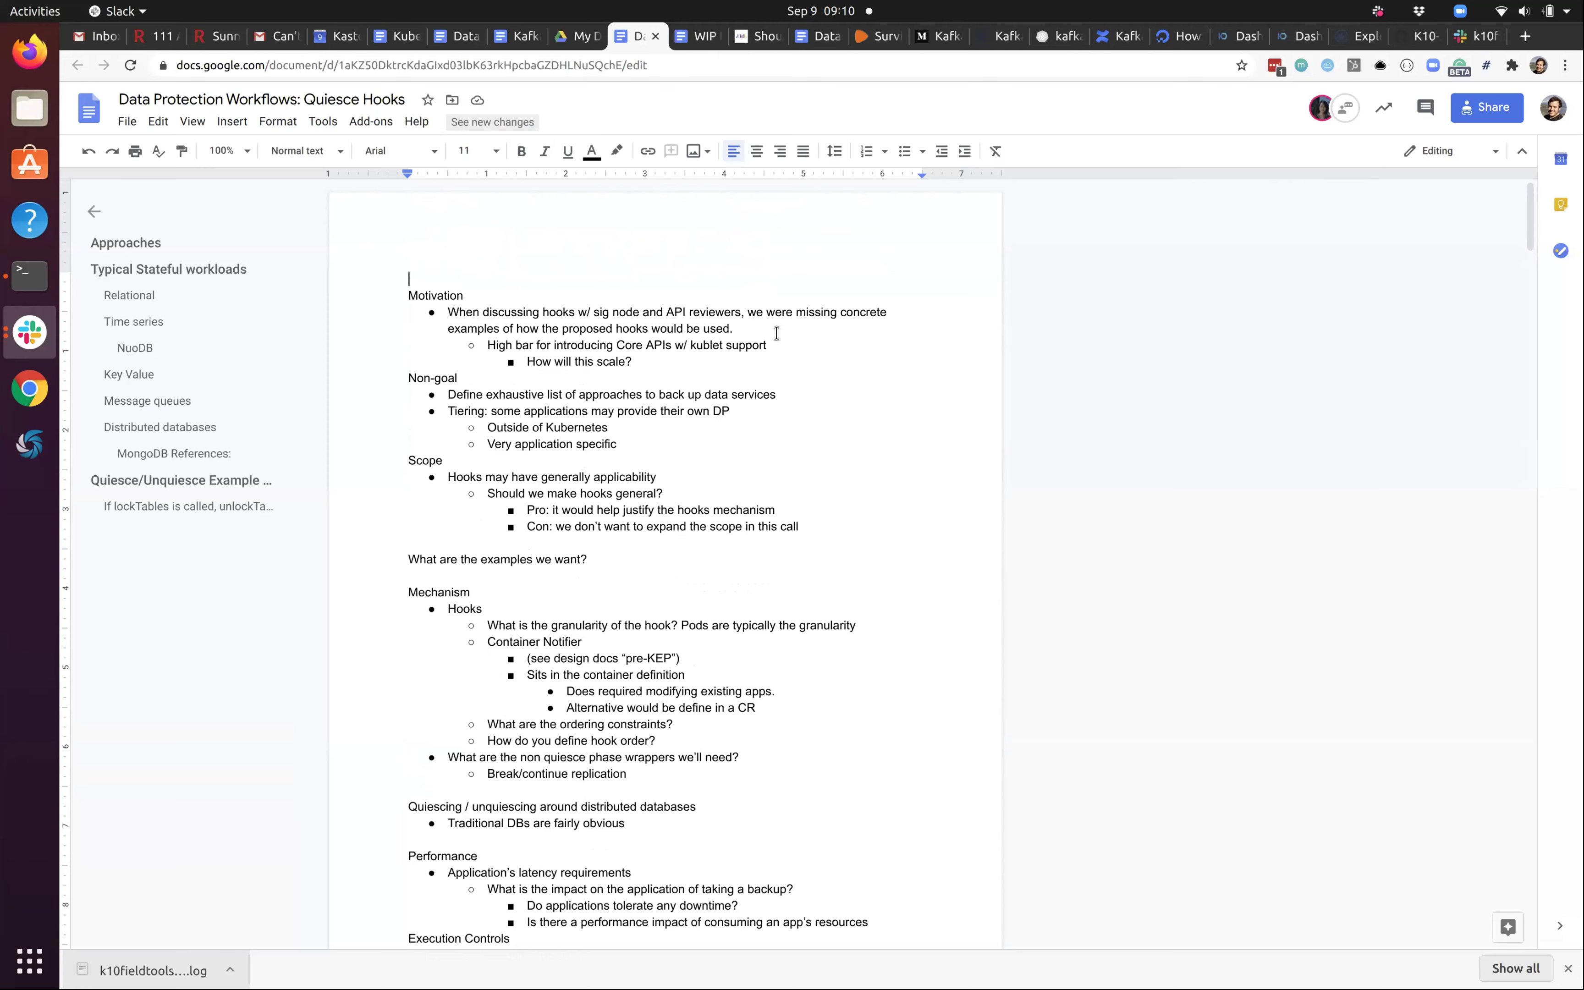
{"action": "left_click", "coordinate": [784, 398]}
{"action": "left_click", "coordinate": [445, 395], "text": "shift"}
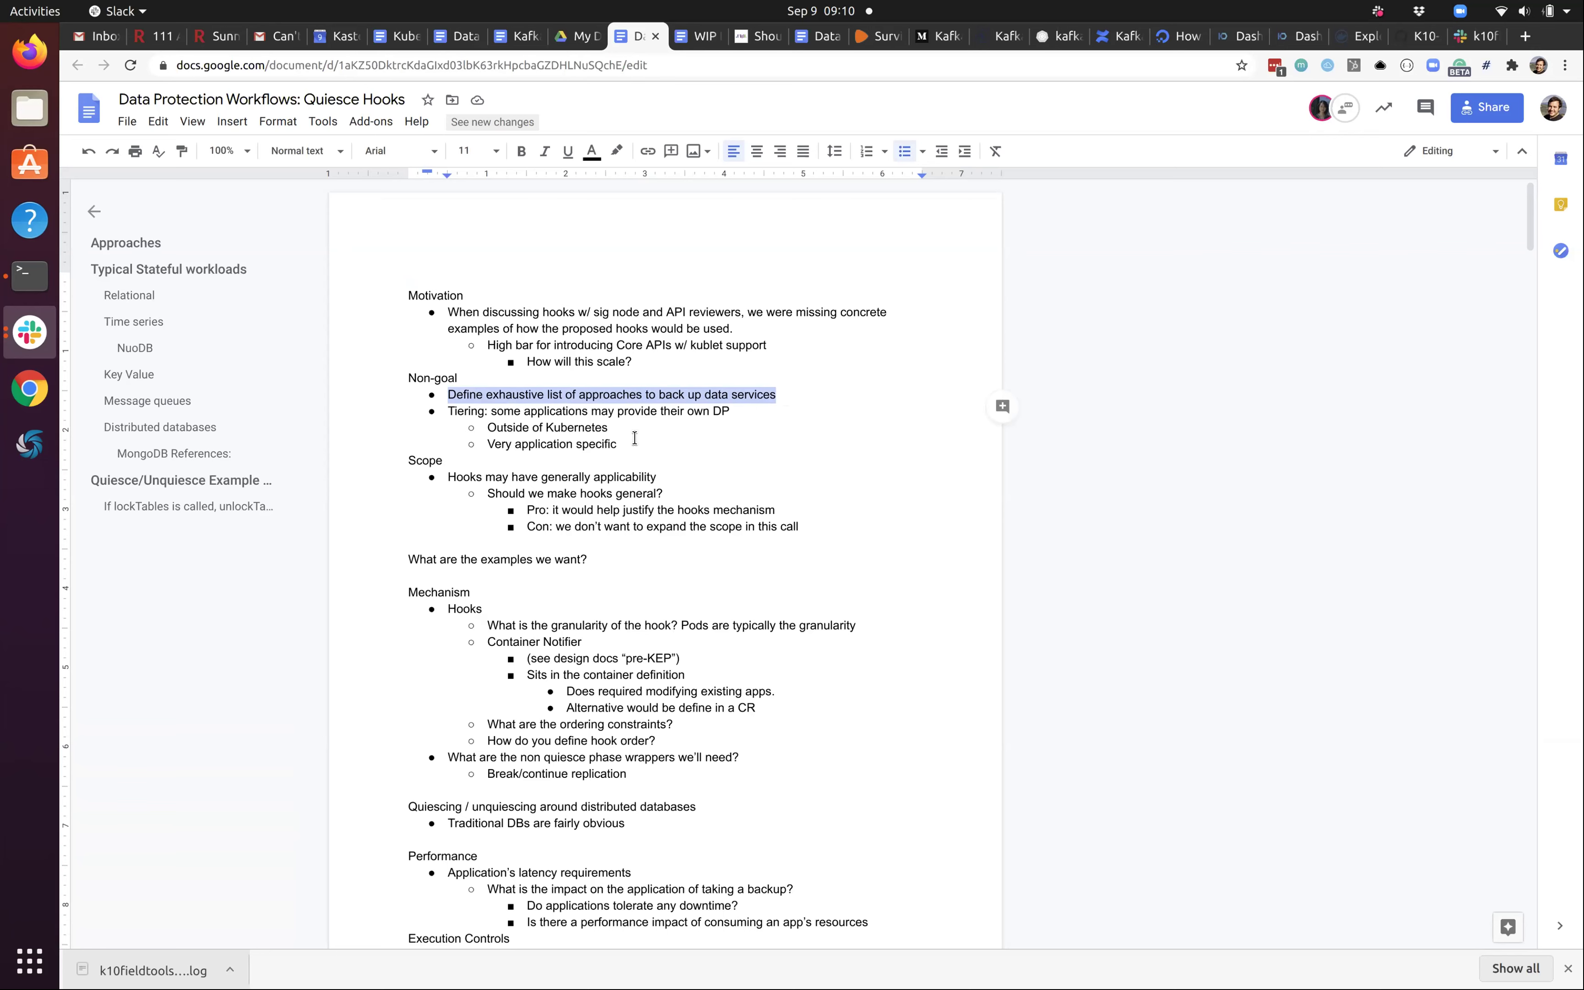
{"action": "left_click_drag", "start_coordinate": [446, 412], "coordinate": [763, 411]}
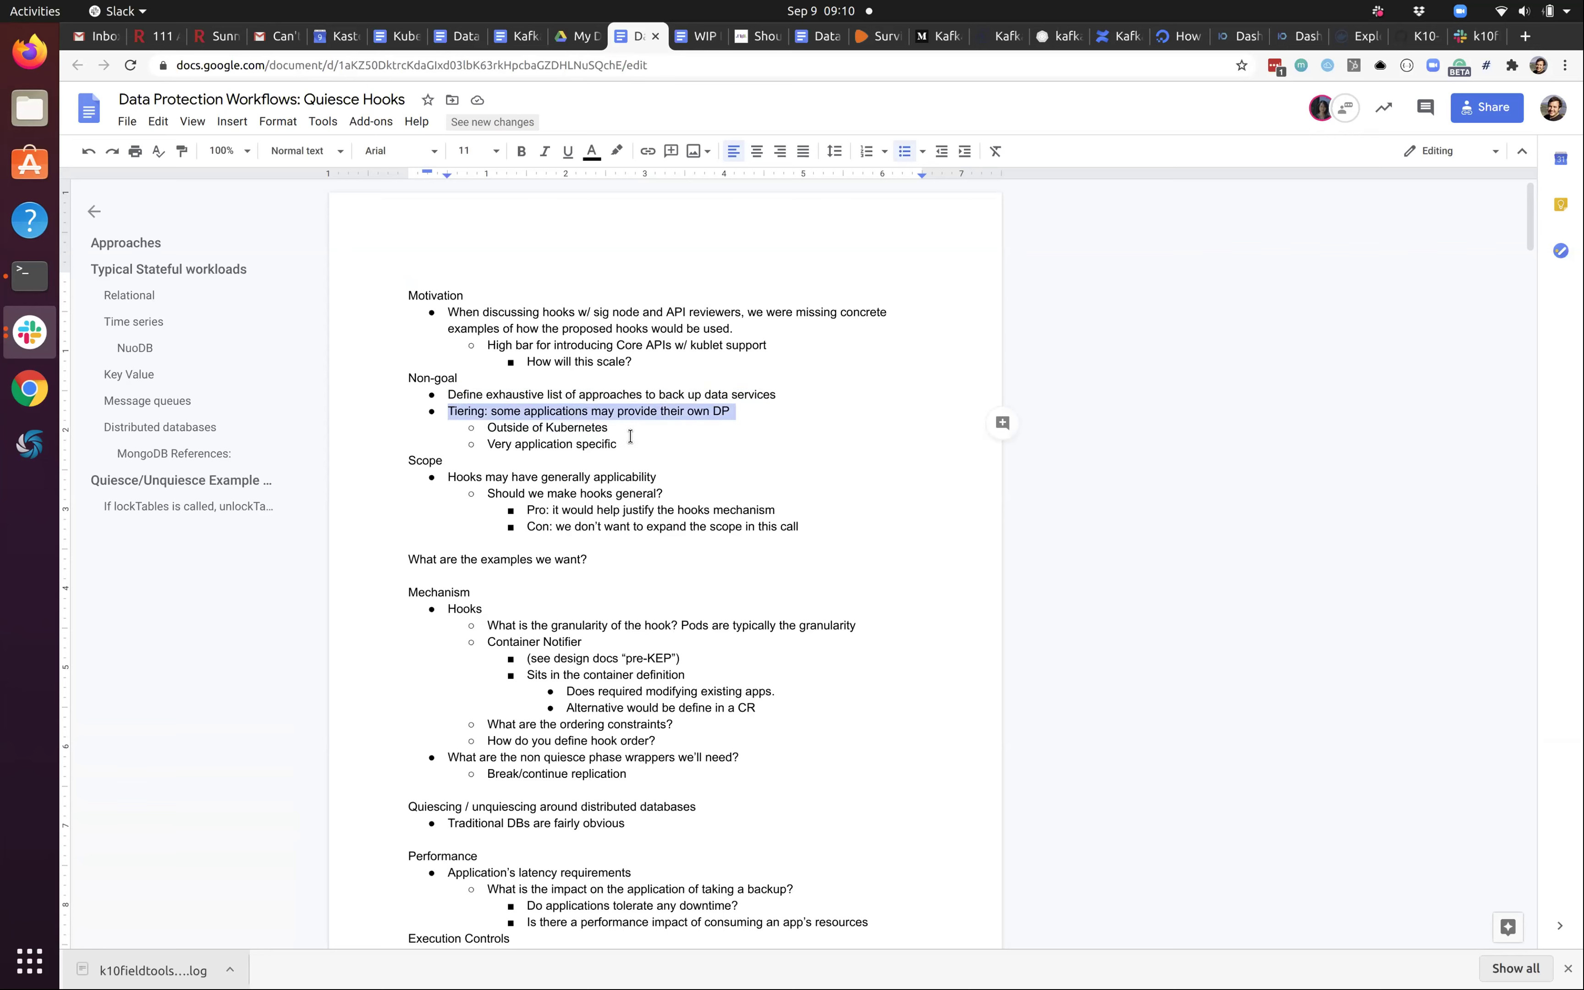
{"action": "left_click", "coordinate": [612, 440]}
{"action": "left_click_drag", "start_coordinate": [609, 428], "coordinate": [486, 430]}
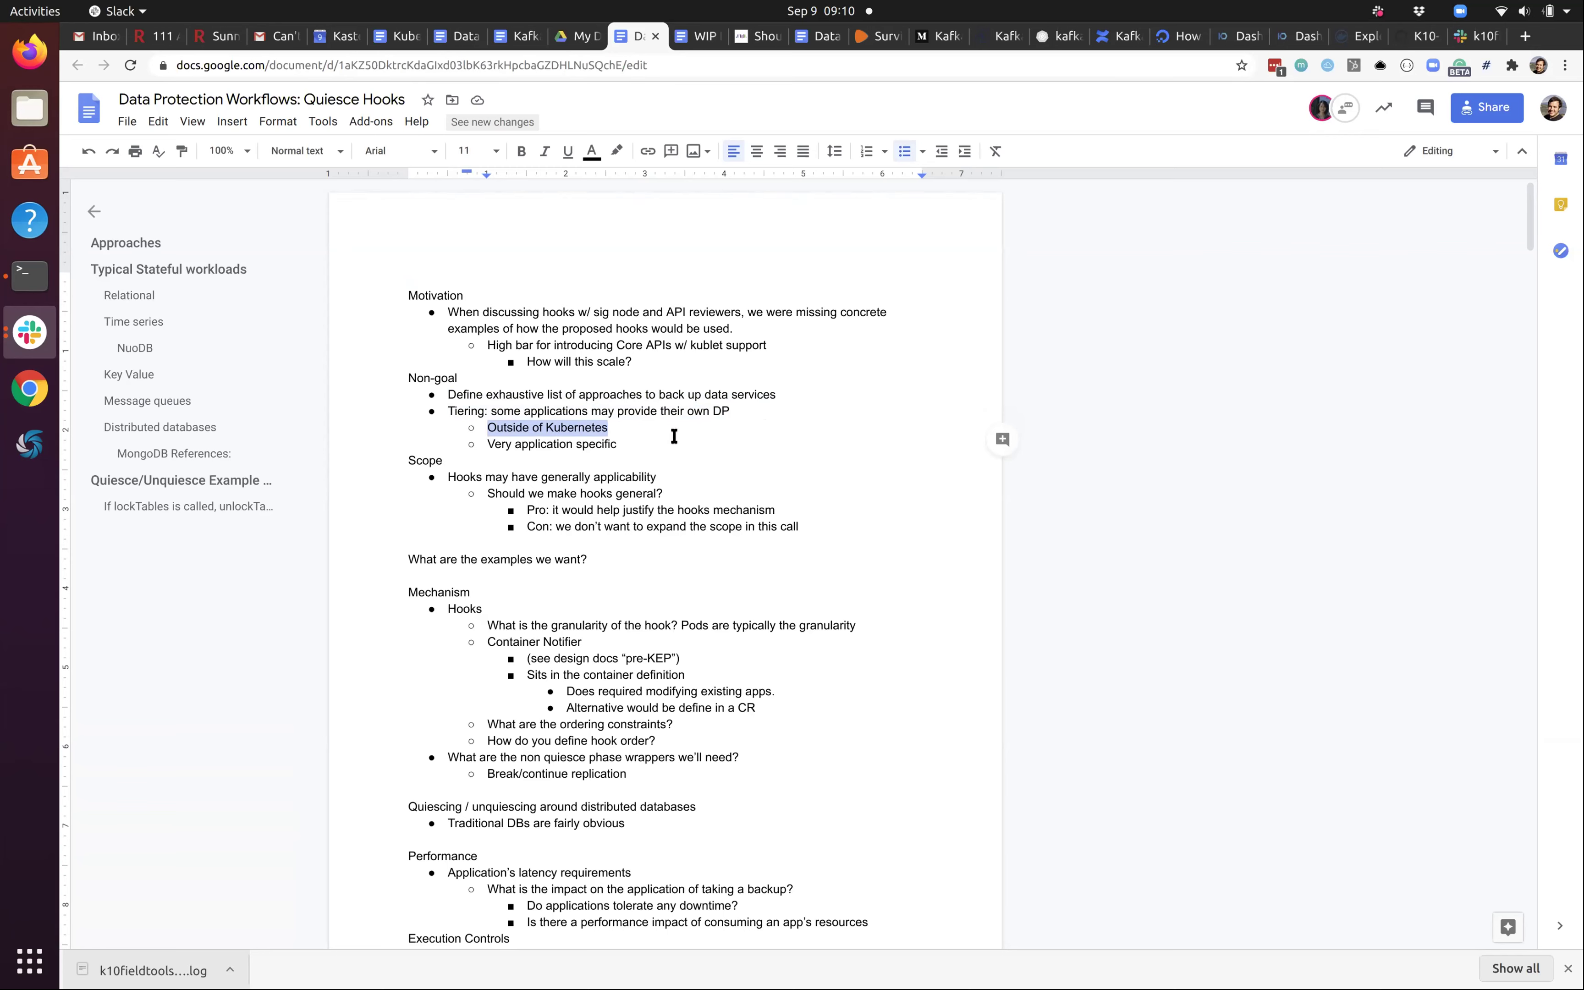
{"action": "left_click", "coordinate": [623, 427]}
{"action": "left_click_drag", "start_coordinate": [437, 386], "coordinate": [485, 445]}
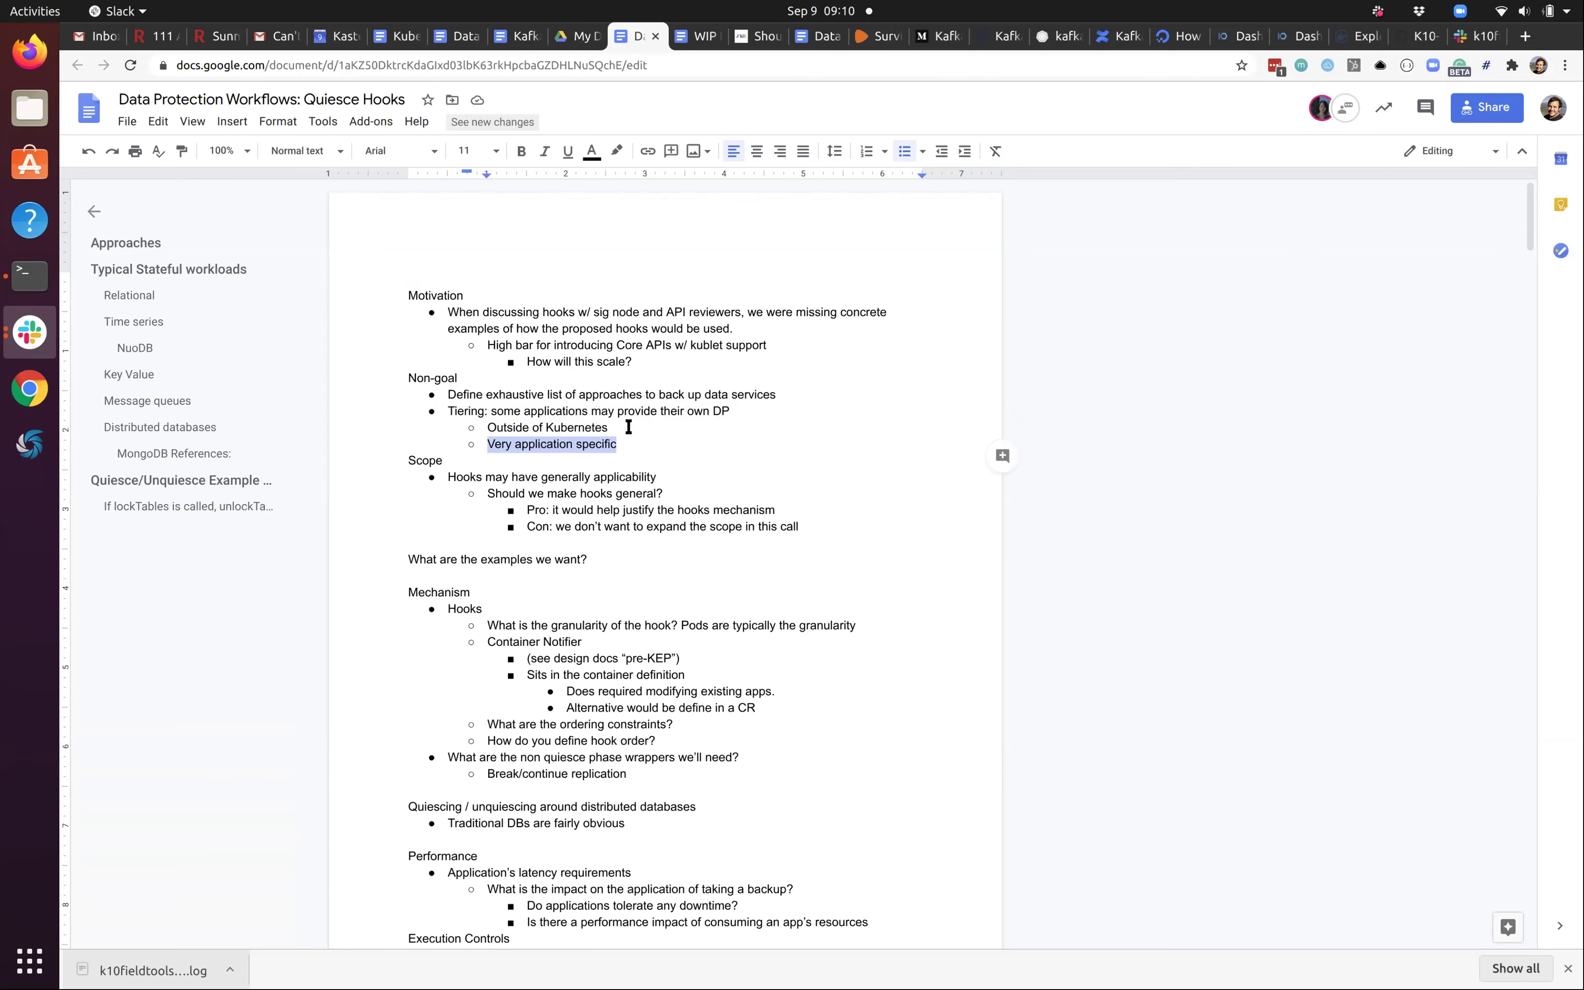
- Look over the Scope section and highlight the question "What are the examples we want?" beneath it
{"action": "scroll", "coordinate": [628, 422], "scroll_direction": "down", "scroll_amount": 1}
{"action": "scroll", "coordinate": [628, 426], "scroll_direction": "down", "scroll_amount": 1}
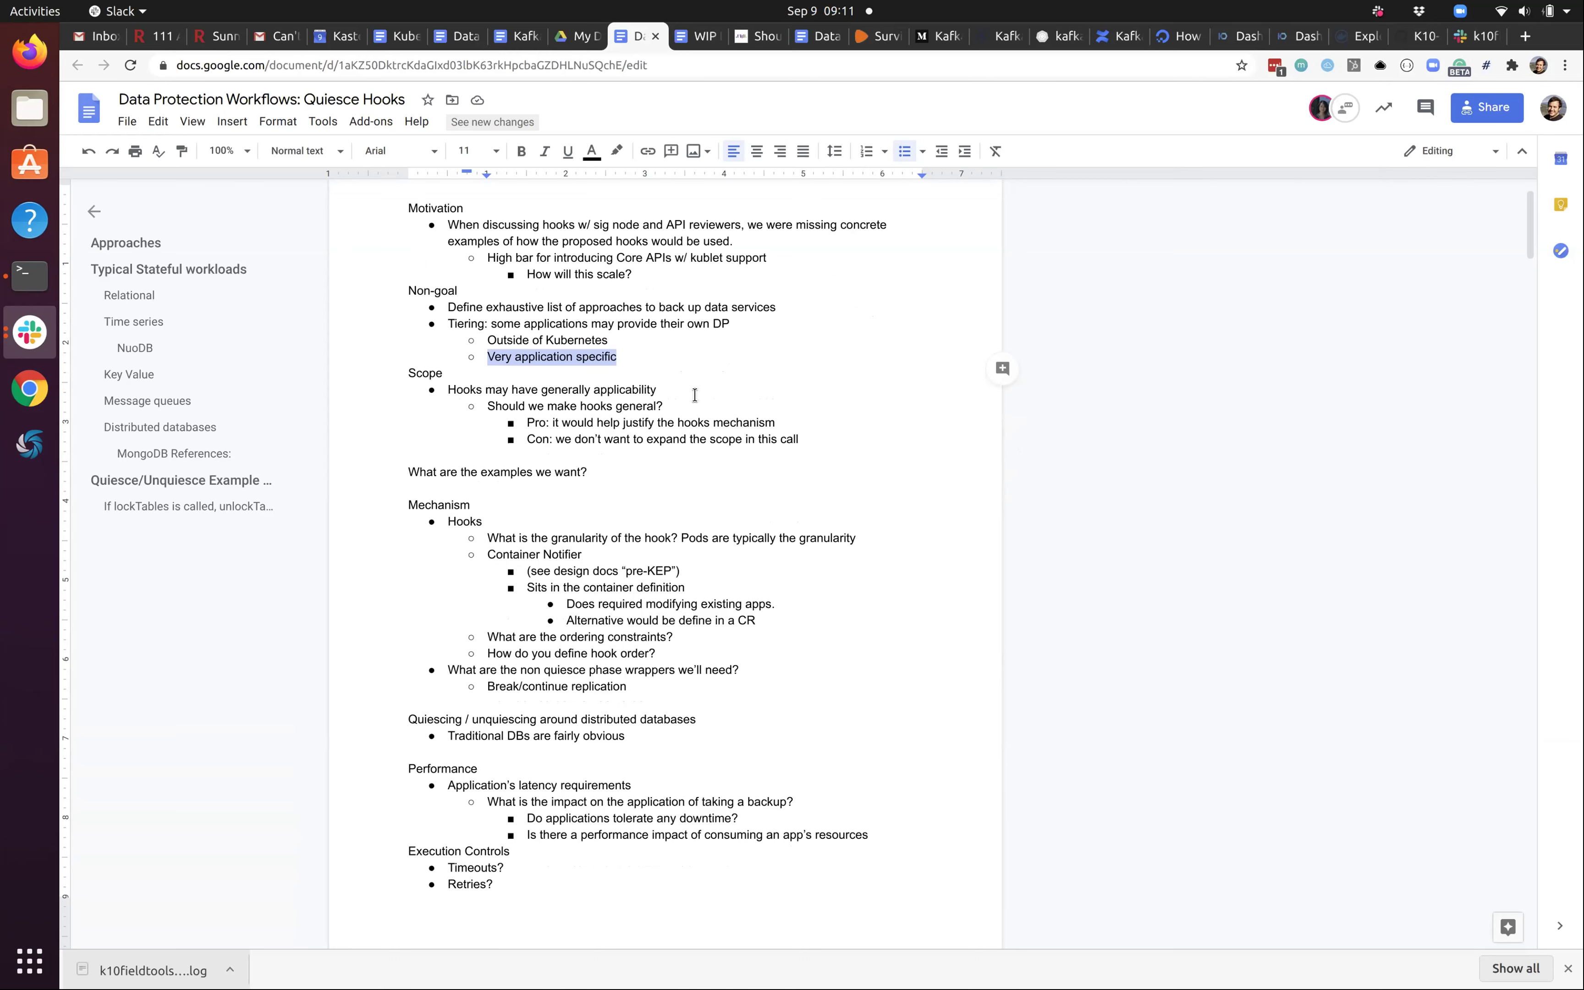
{"action": "scroll", "coordinate": [694, 395], "scroll_direction": "down", "scroll_amount": 4}
{"action": "scroll", "coordinate": [697, 437], "scroll_direction": "up", "scroll_amount": 1}
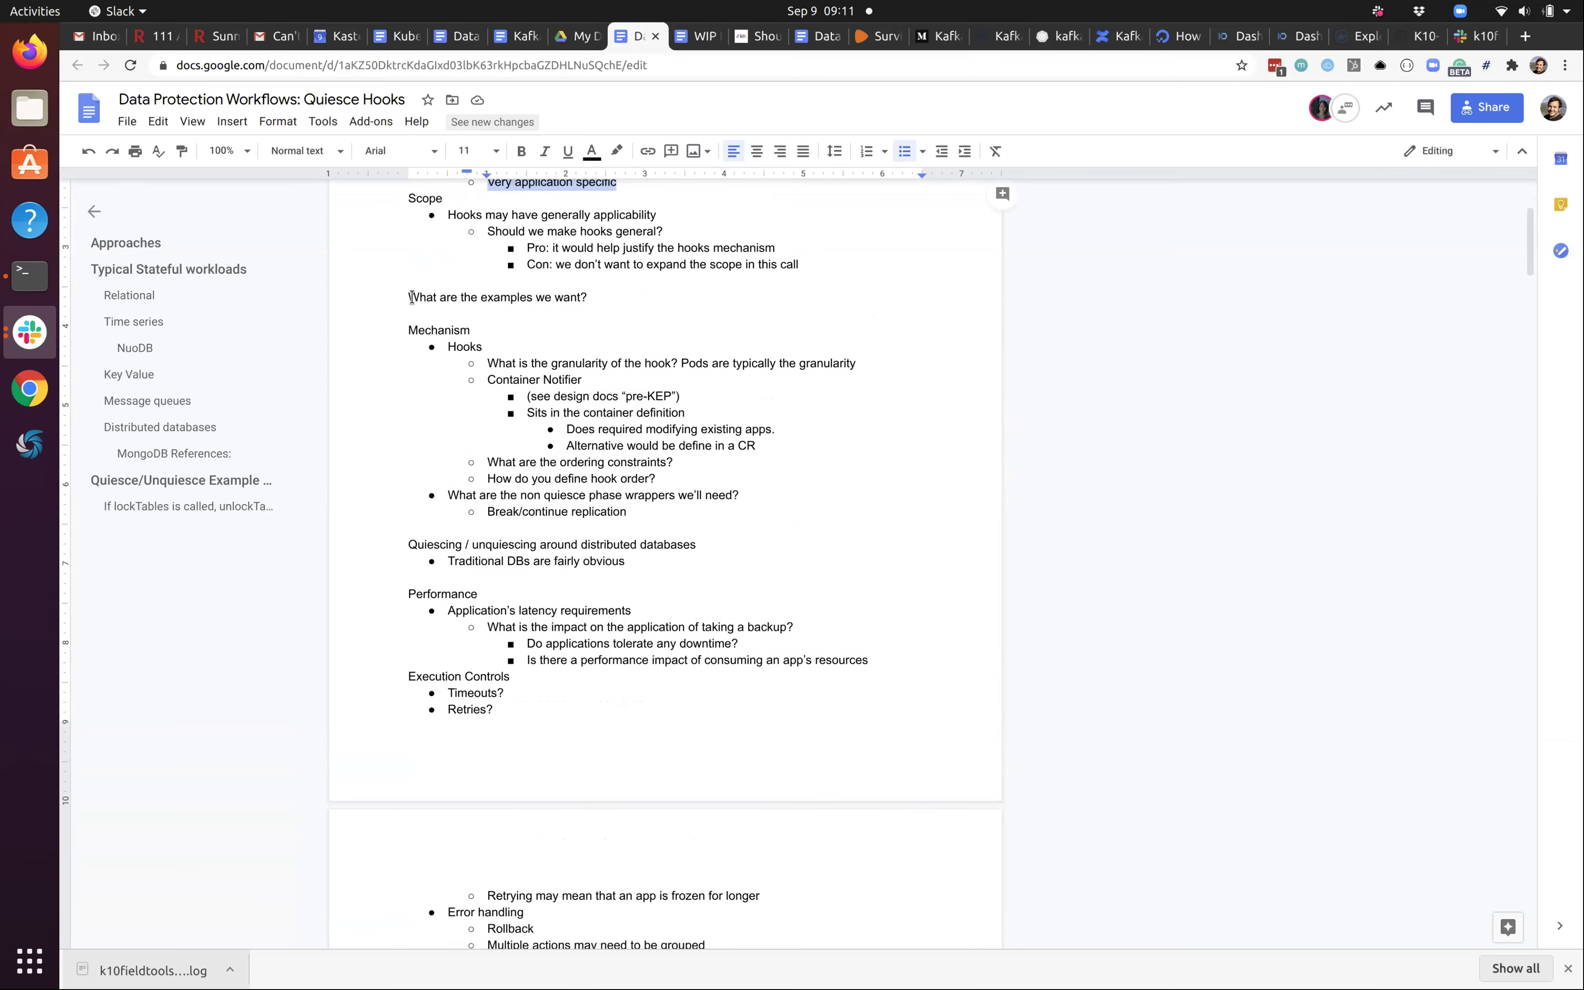
{"action": "triple_click", "coordinate": [608, 296]}
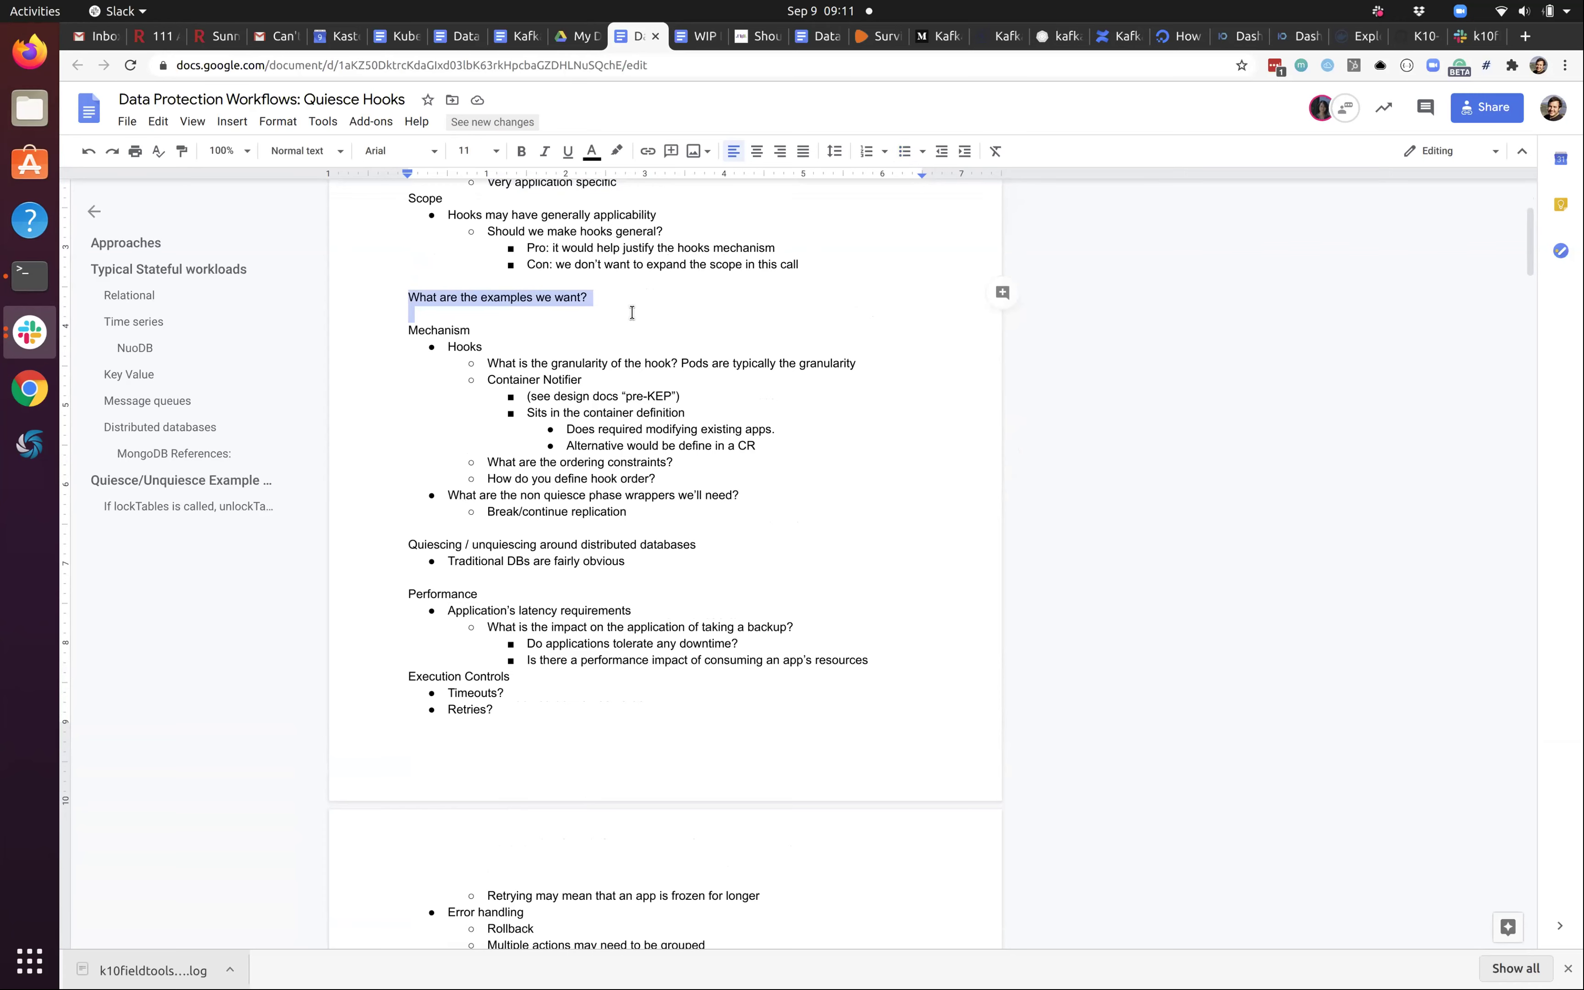
{"action": "left_click", "coordinate": [632, 313]}
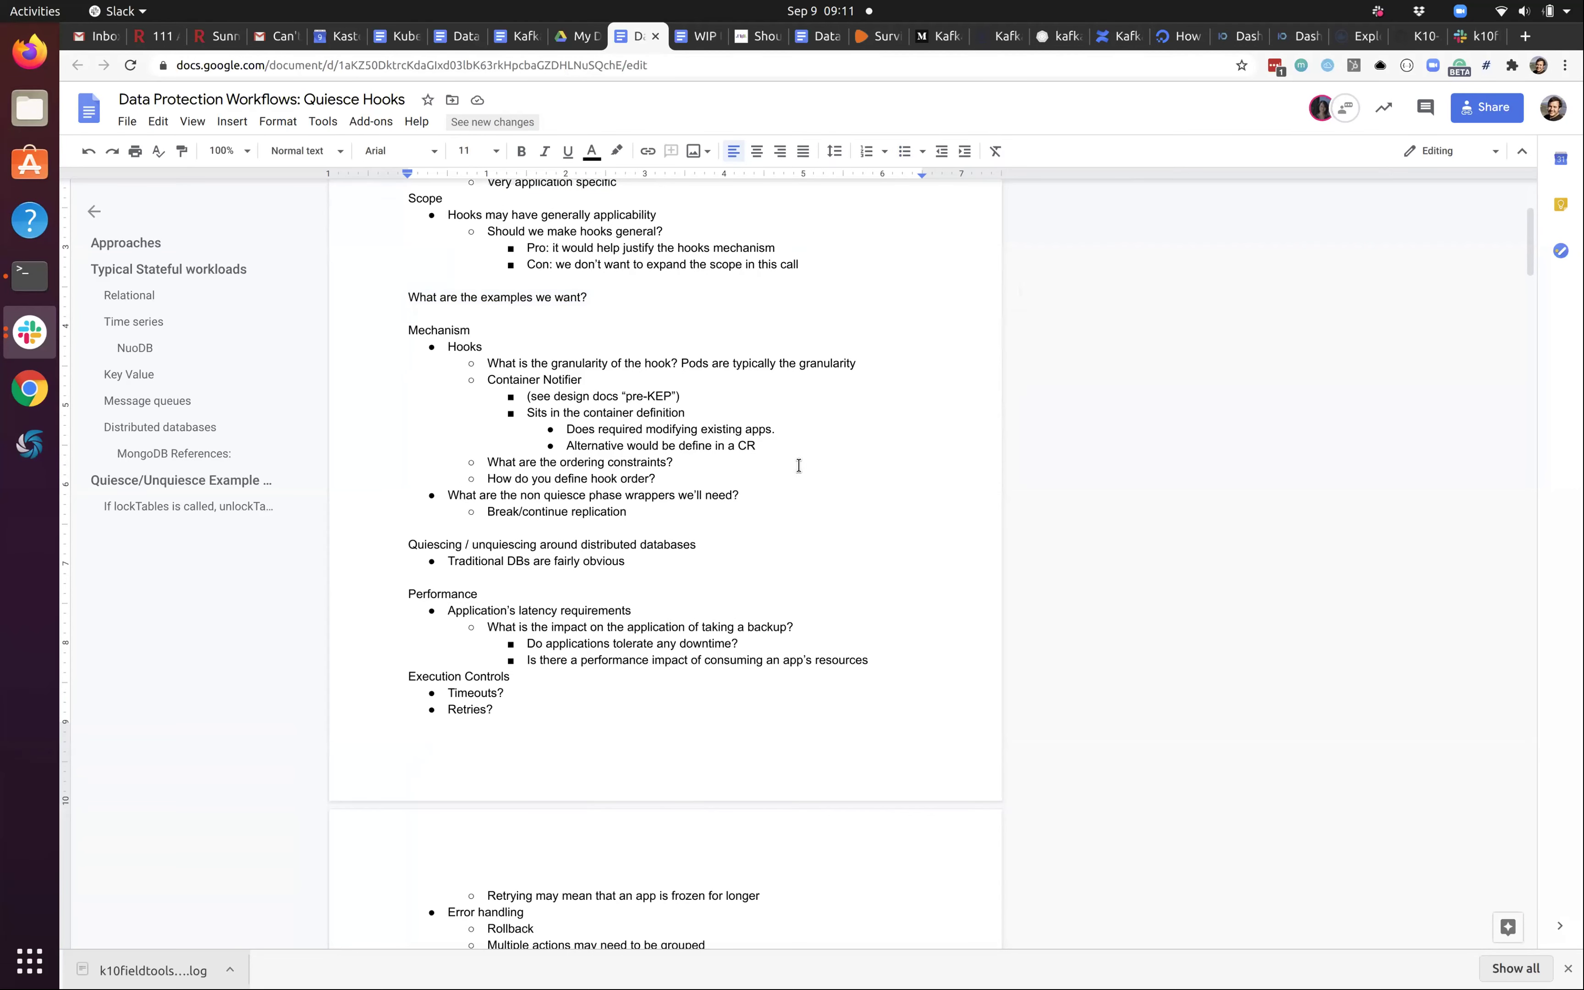
- Review the Mechanism section, highlighting its outline from the heading through "Break/continue replication"
{"action": "scroll", "coordinate": [730, 422], "scroll_direction": "down", "scroll_amount": 1}
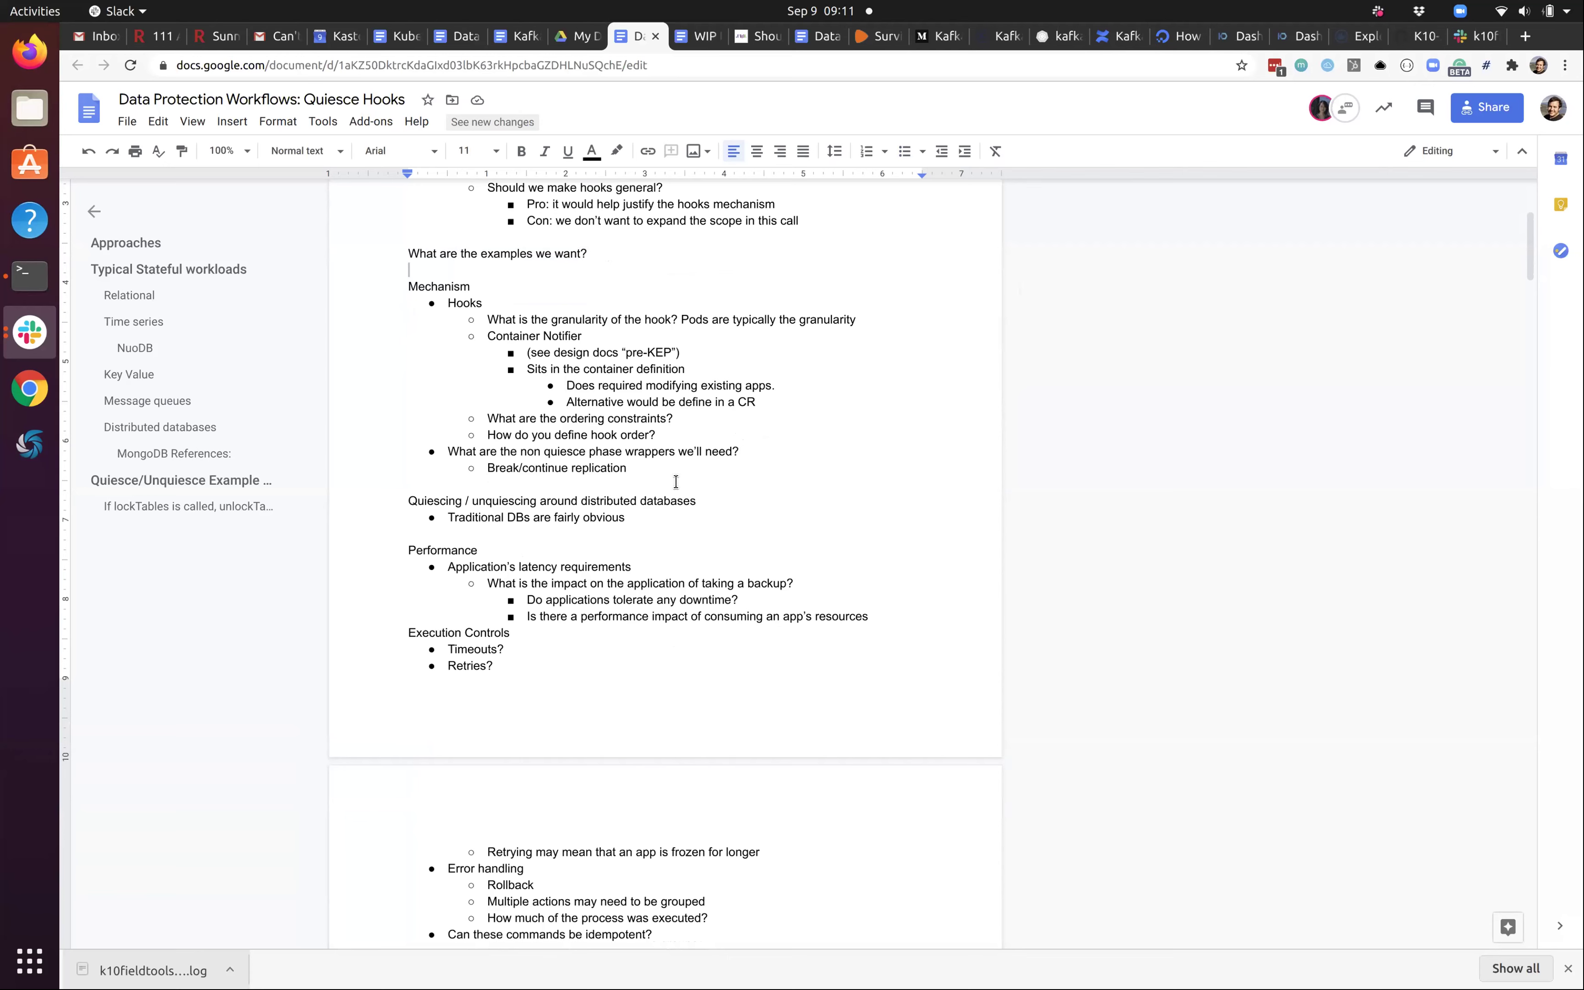
{"action": "left_click_drag", "start_coordinate": [432, 292], "coordinate": [688, 464]}
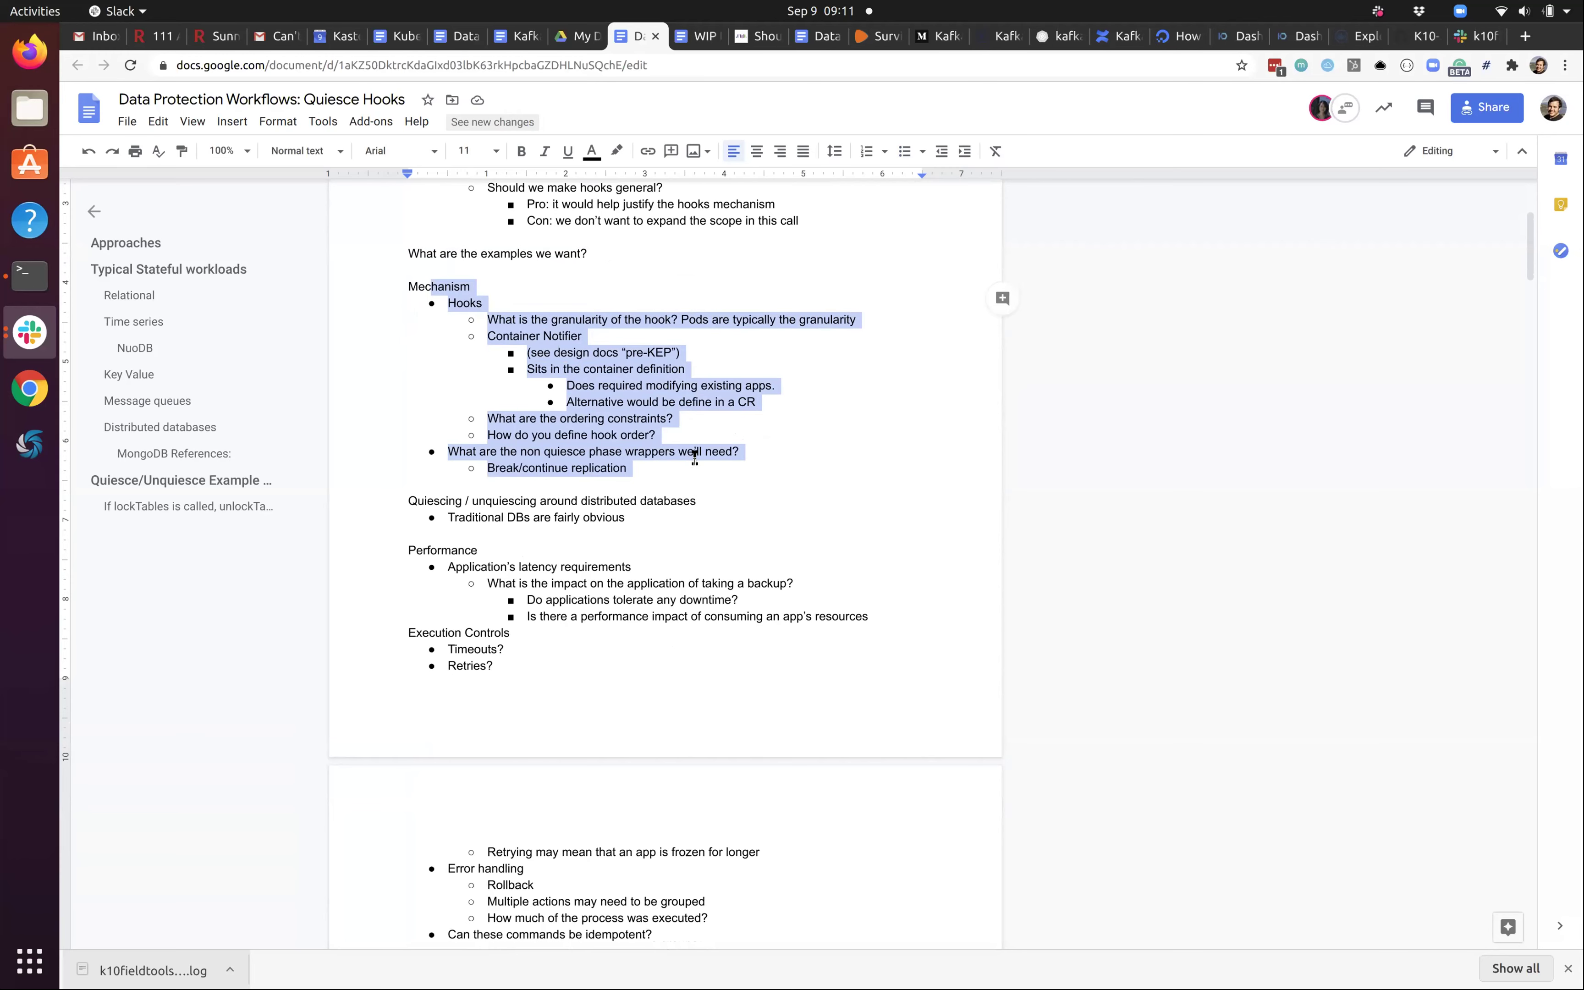
{"action": "scroll", "coordinate": [655, 387], "scroll_direction": "down", "scroll_amount": 1}
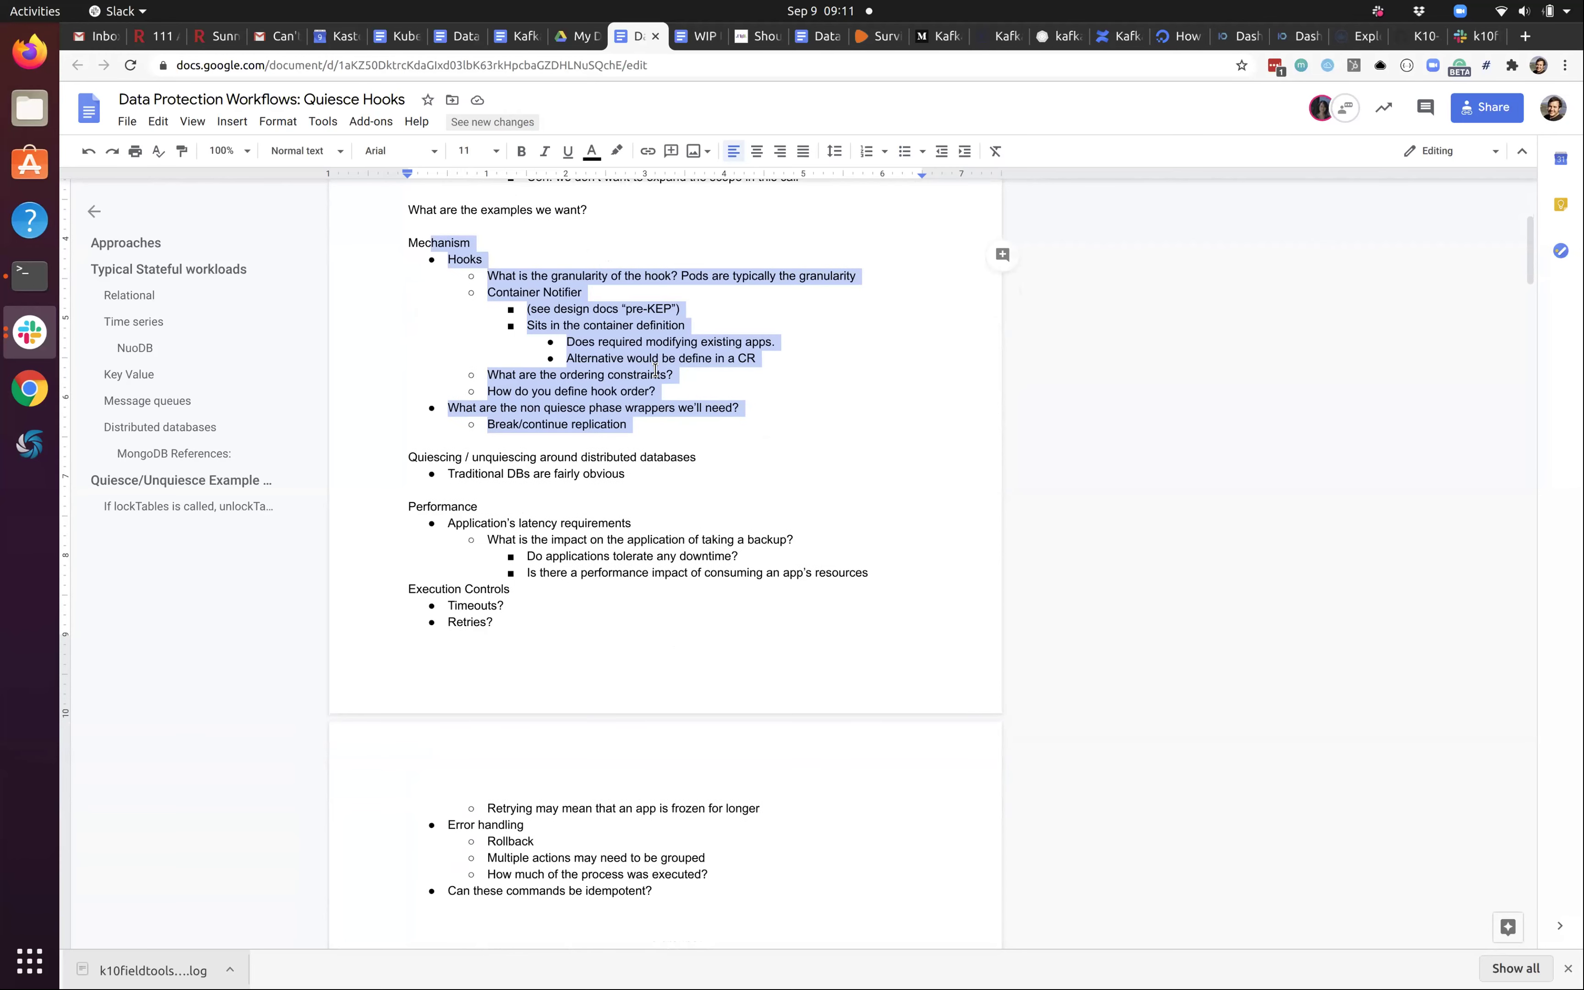
{"action": "scroll", "coordinate": [657, 383], "scroll_direction": "down", "scroll_amount": 2}
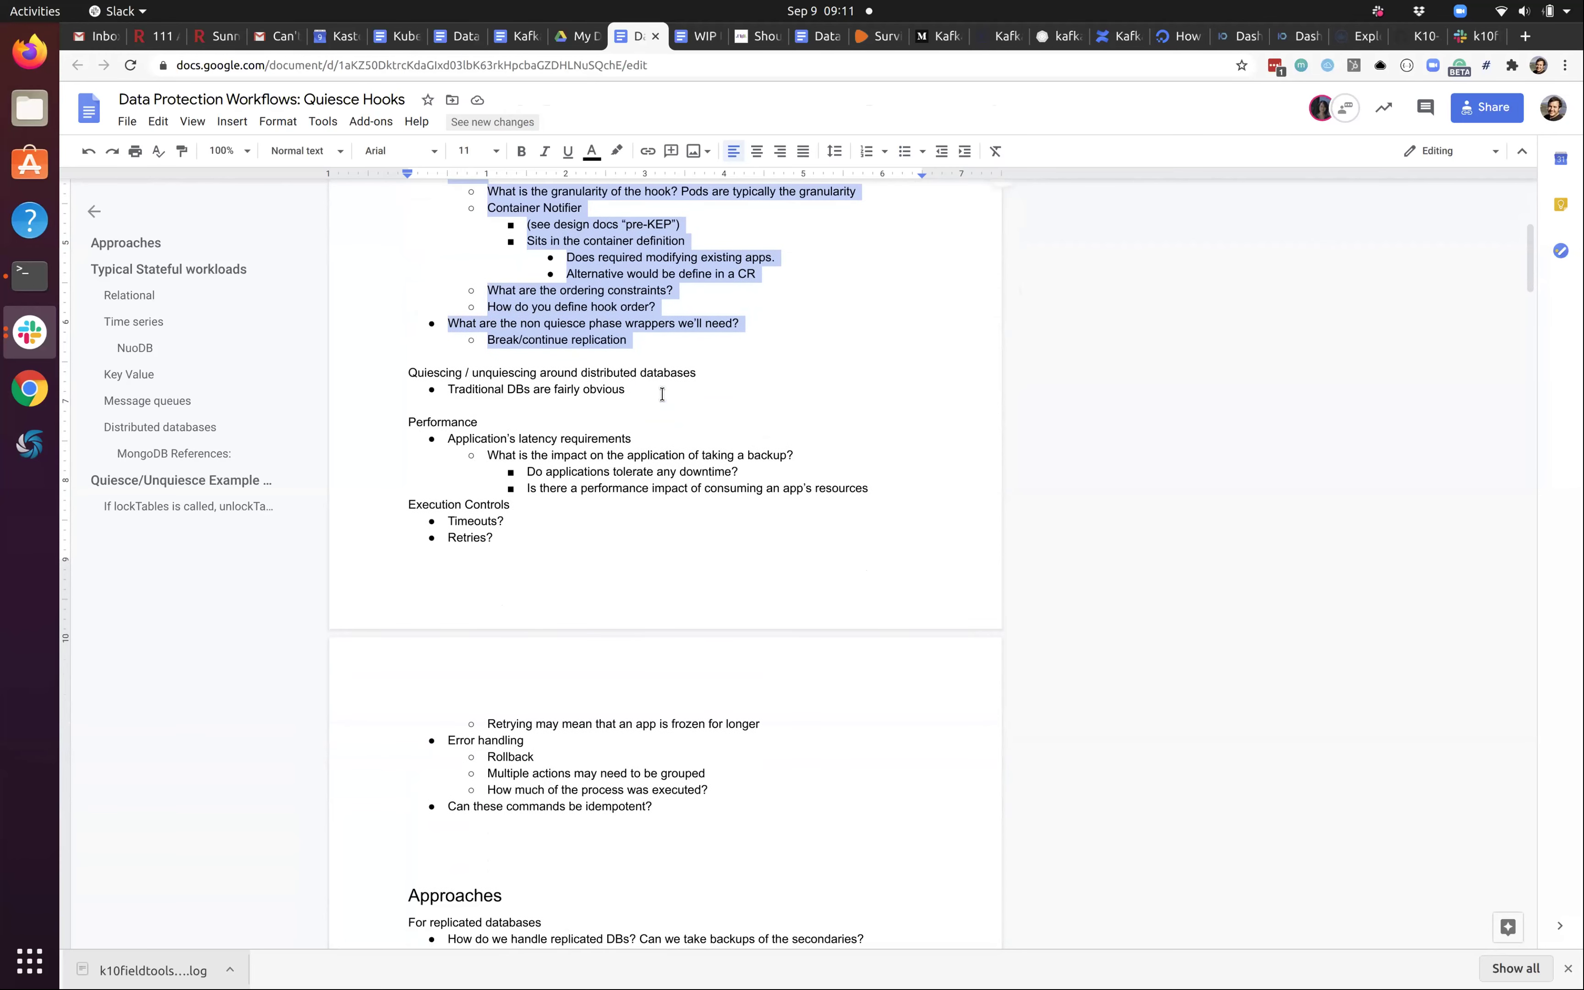
- Highlight the Execution Controls section from its heading through "Can these commands be idempotent?" for review
{"action": "scroll", "coordinate": [658, 386], "scroll_direction": "down", "scroll_amount": 4}
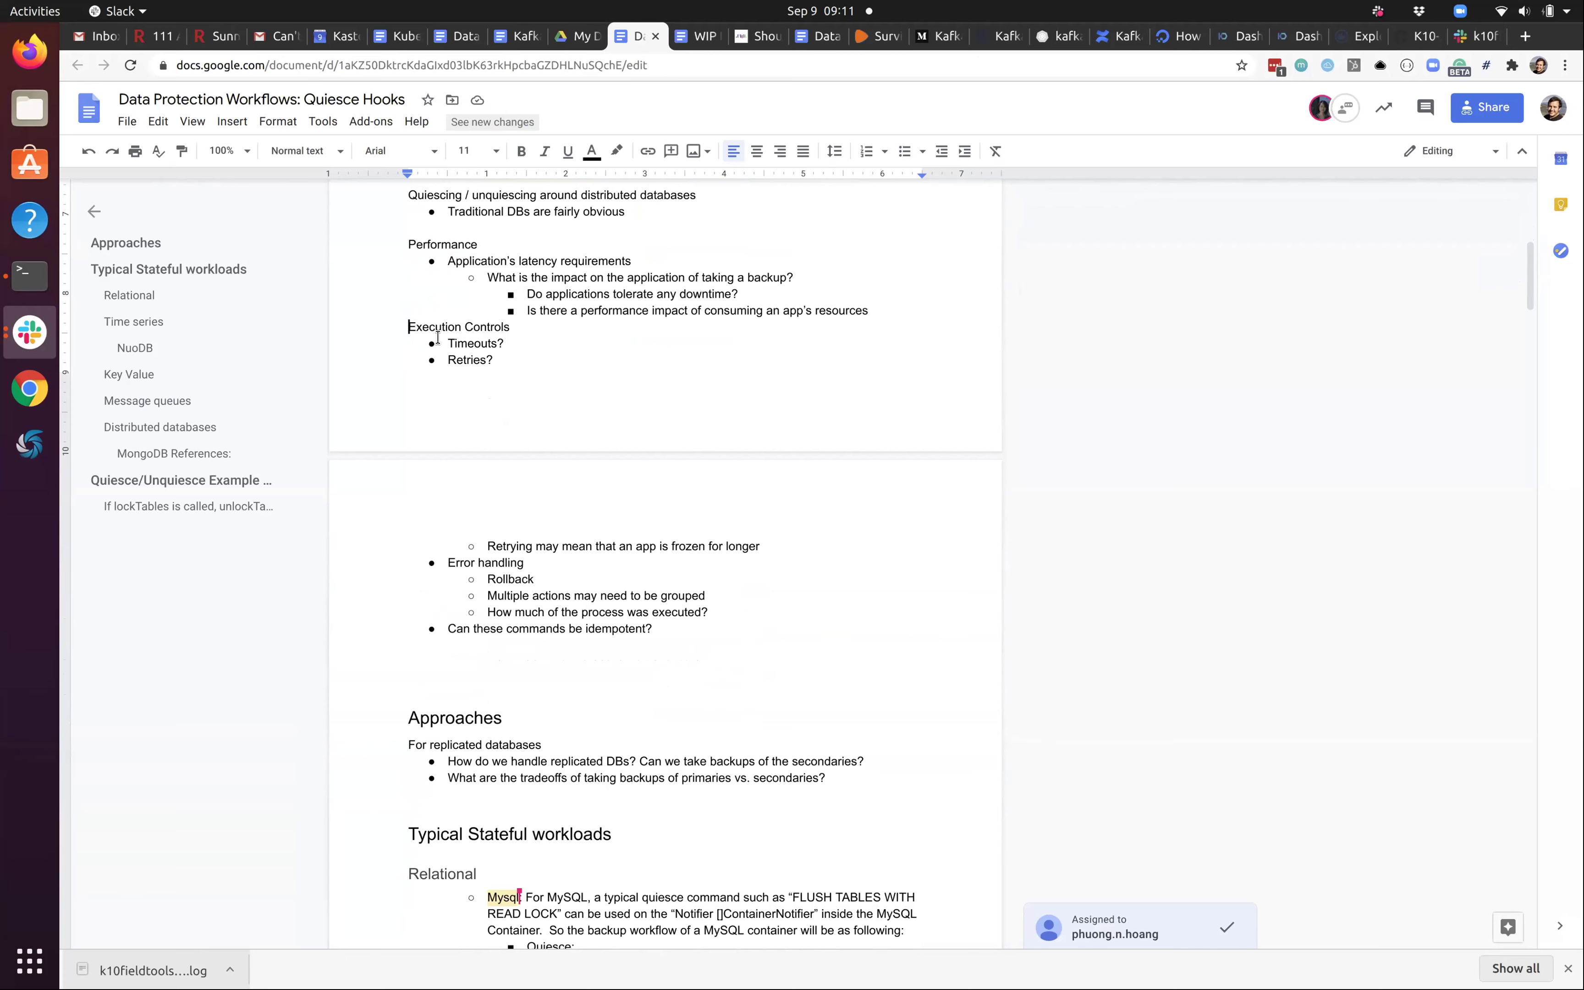
{"action": "left_click", "coordinate": [491, 659], "text": "shift"}
{"action": "left_click", "coordinate": [713, 639], "text": "shift"}
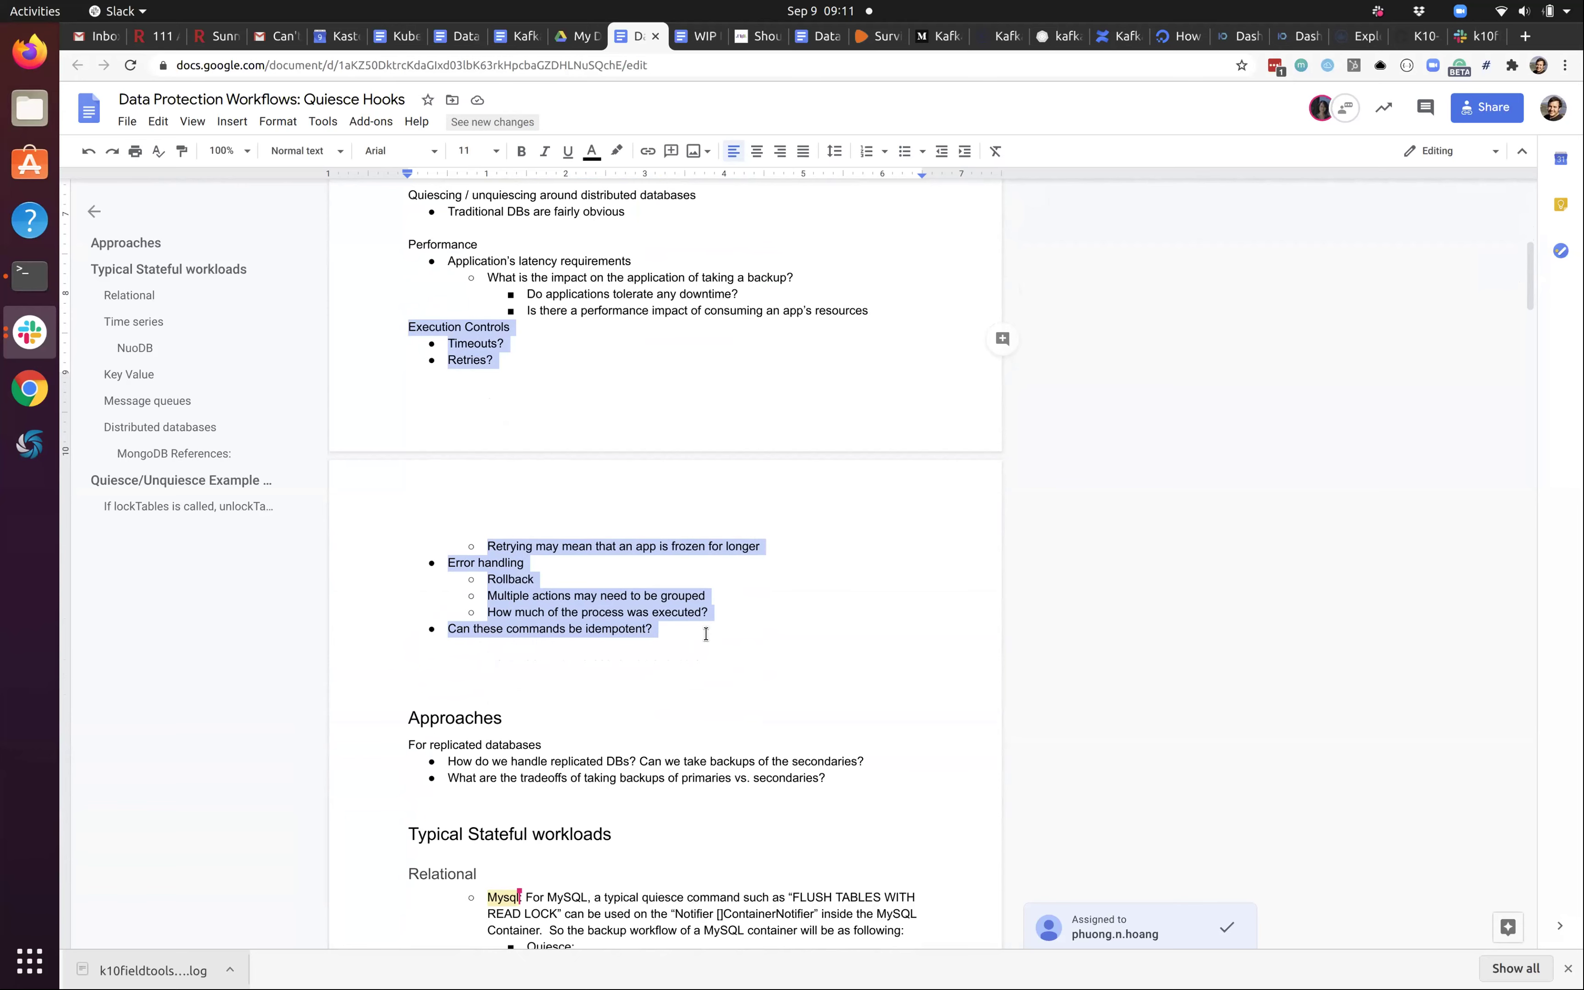
{"action": "scroll", "coordinate": [709, 632], "scroll_direction": "down", "scroll_amount": 3}
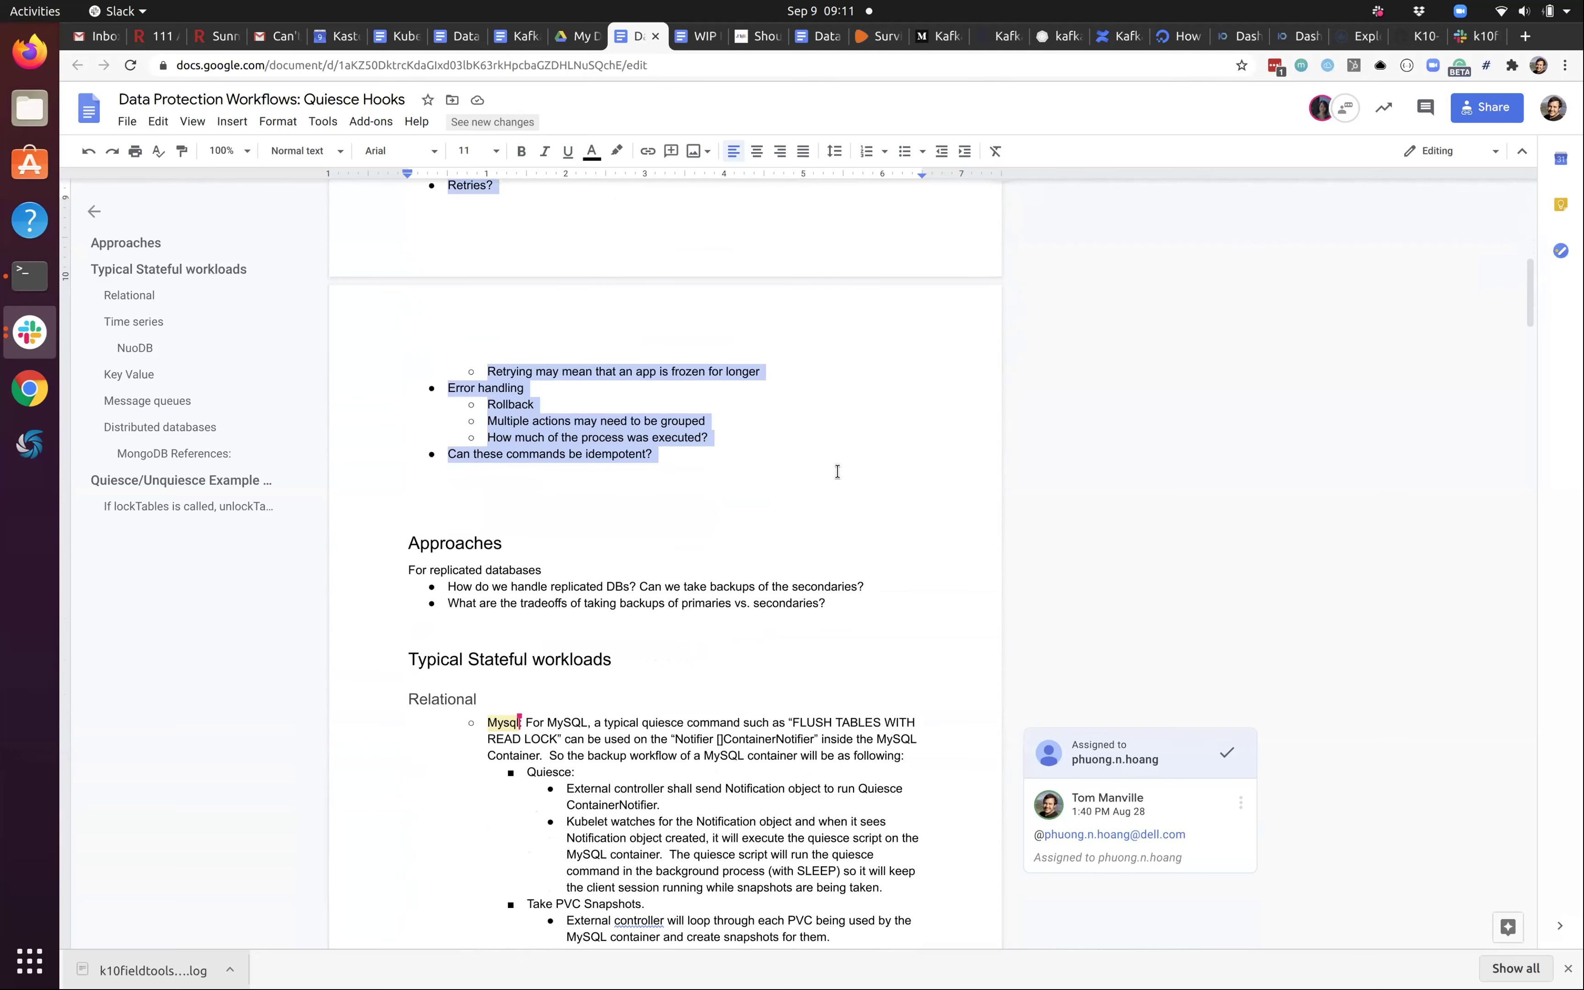
- Read the Approaches section on replicated databases and the MySQL quiesce and backup workflow under Relational
{"action": "scroll", "coordinate": [838, 472], "scroll_direction": "down", "scroll_amount": 2}
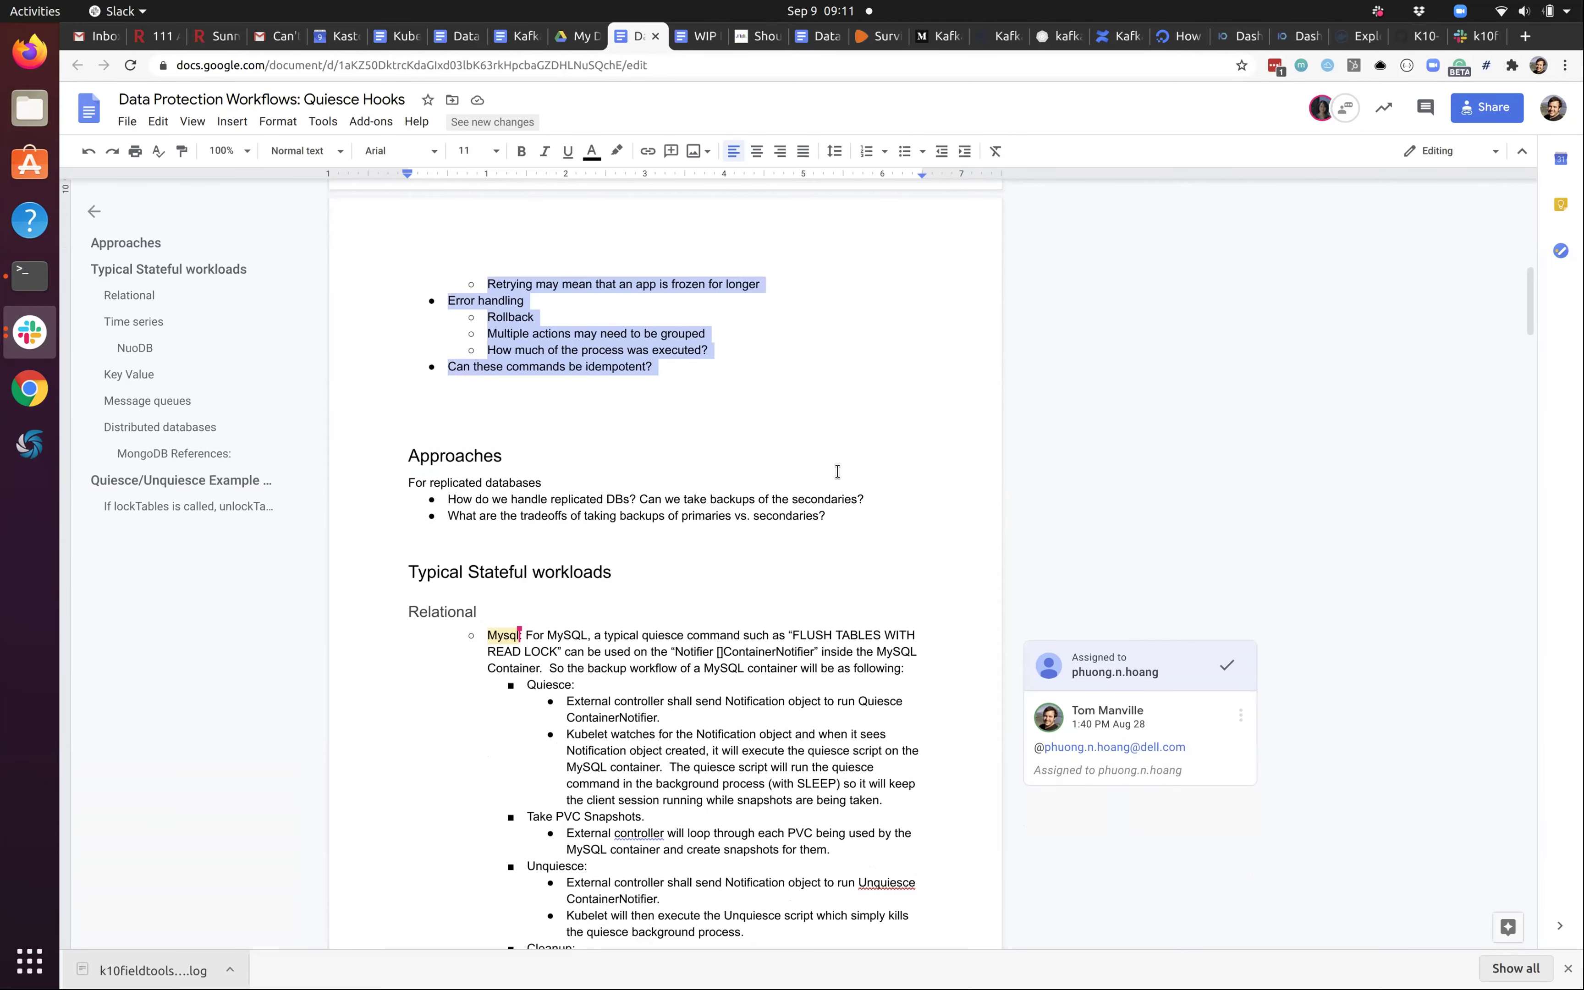
{"action": "scroll", "coordinate": [837, 472], "scroll_direction": "down", "scroll_amount": 3}
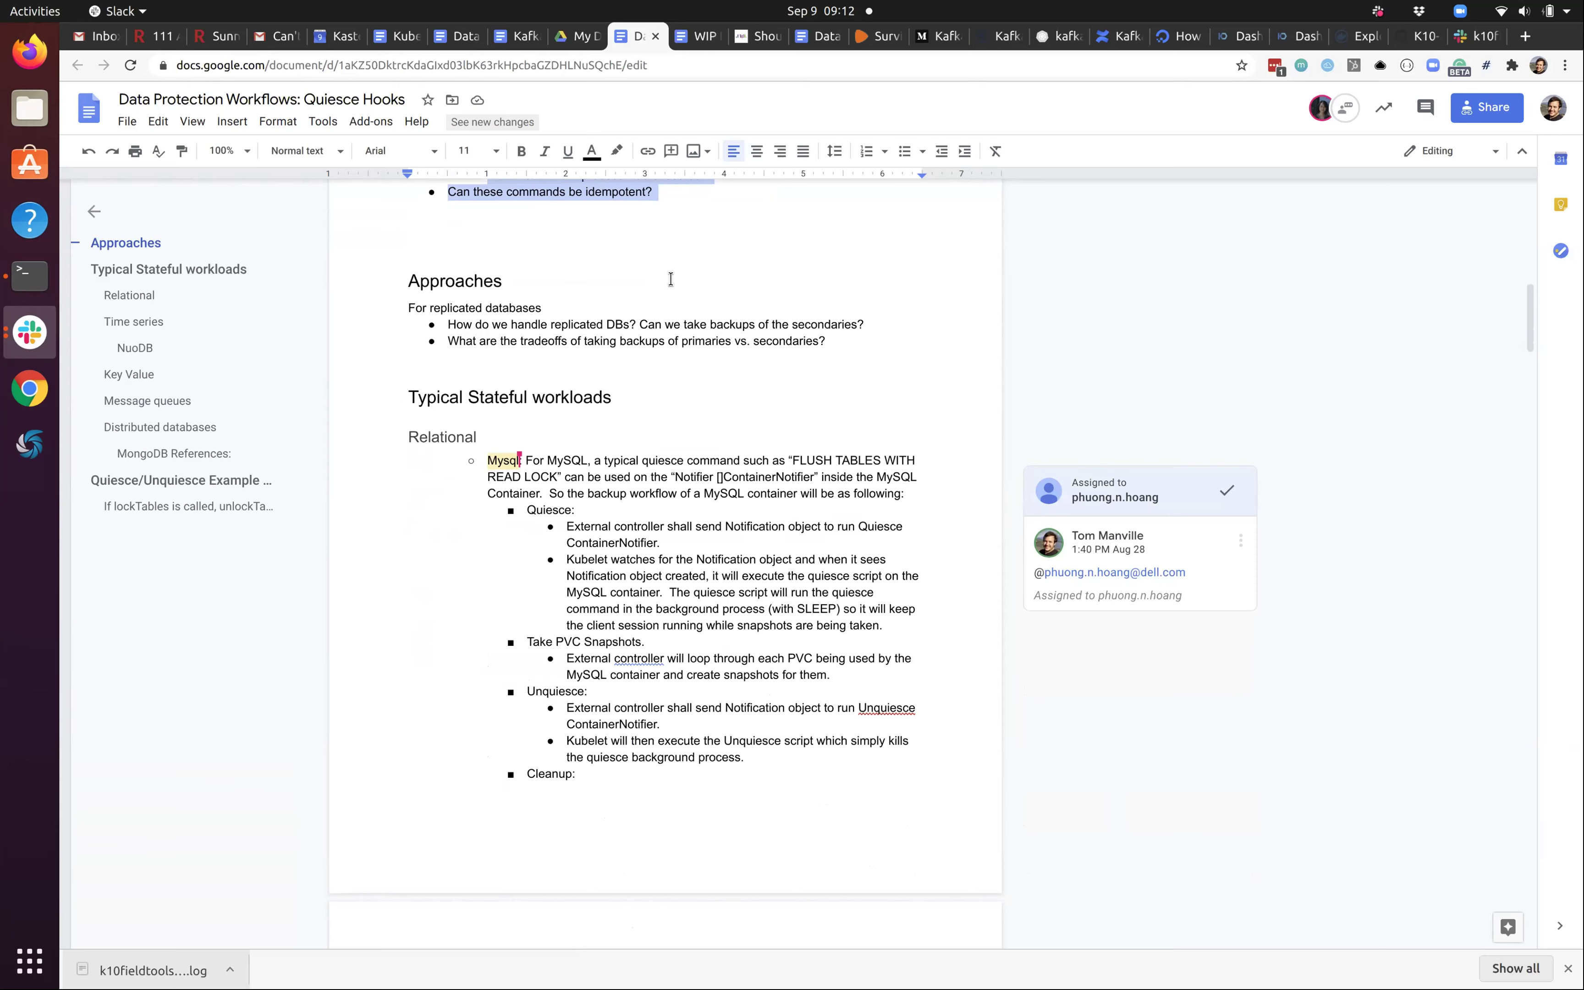
{"action": "scroll", "coordinate": [771, 306], "scroll_direction": "down", "scroll_amount": 1}
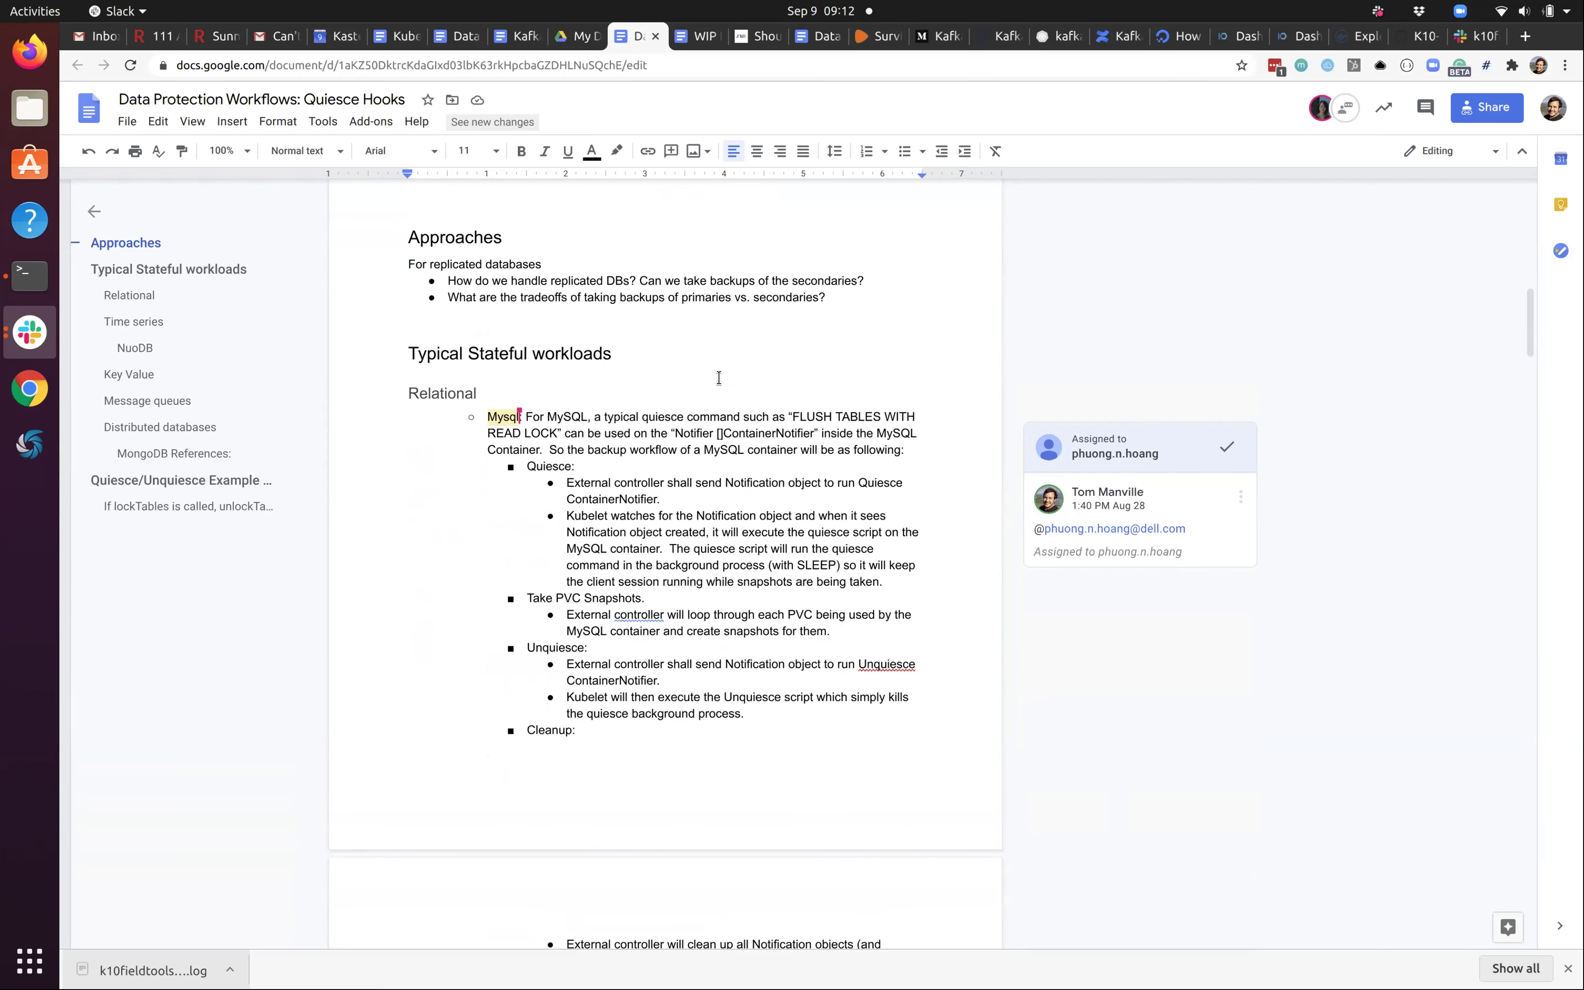
{"action": "scroll", "coordinate": [719, 366], "scroll_direction": "down", "scroll_amount": 1}
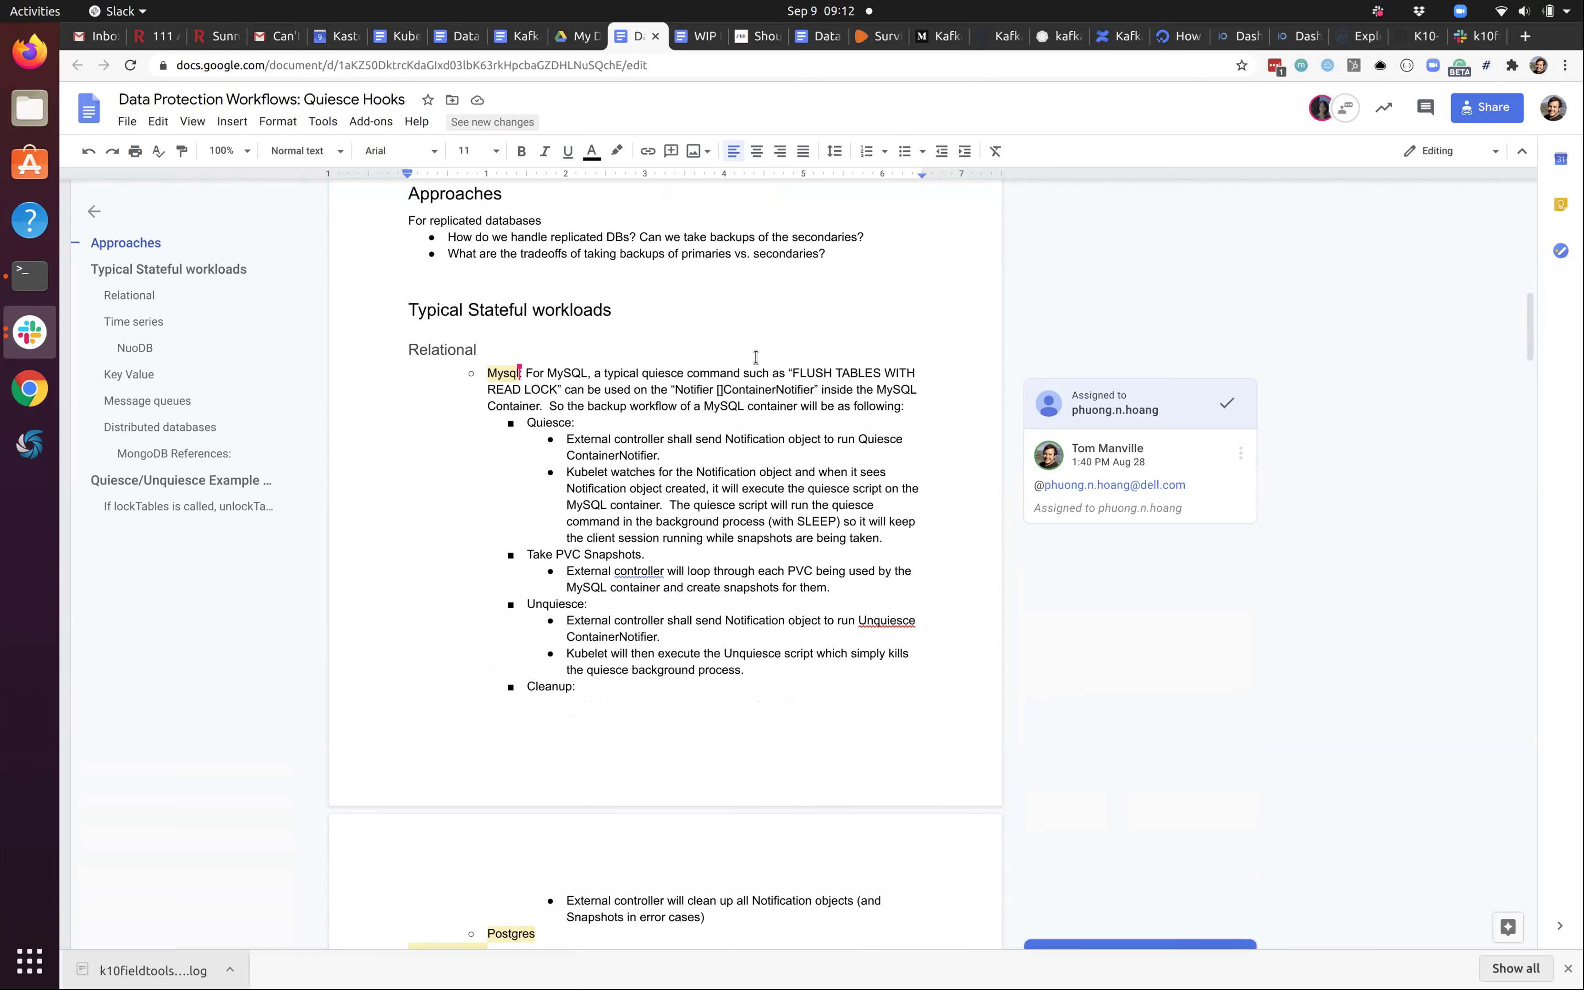
{"action": "scroll", "coordinate": [752, 392], "scroll_direction": "down", "scroll_amount": 3}
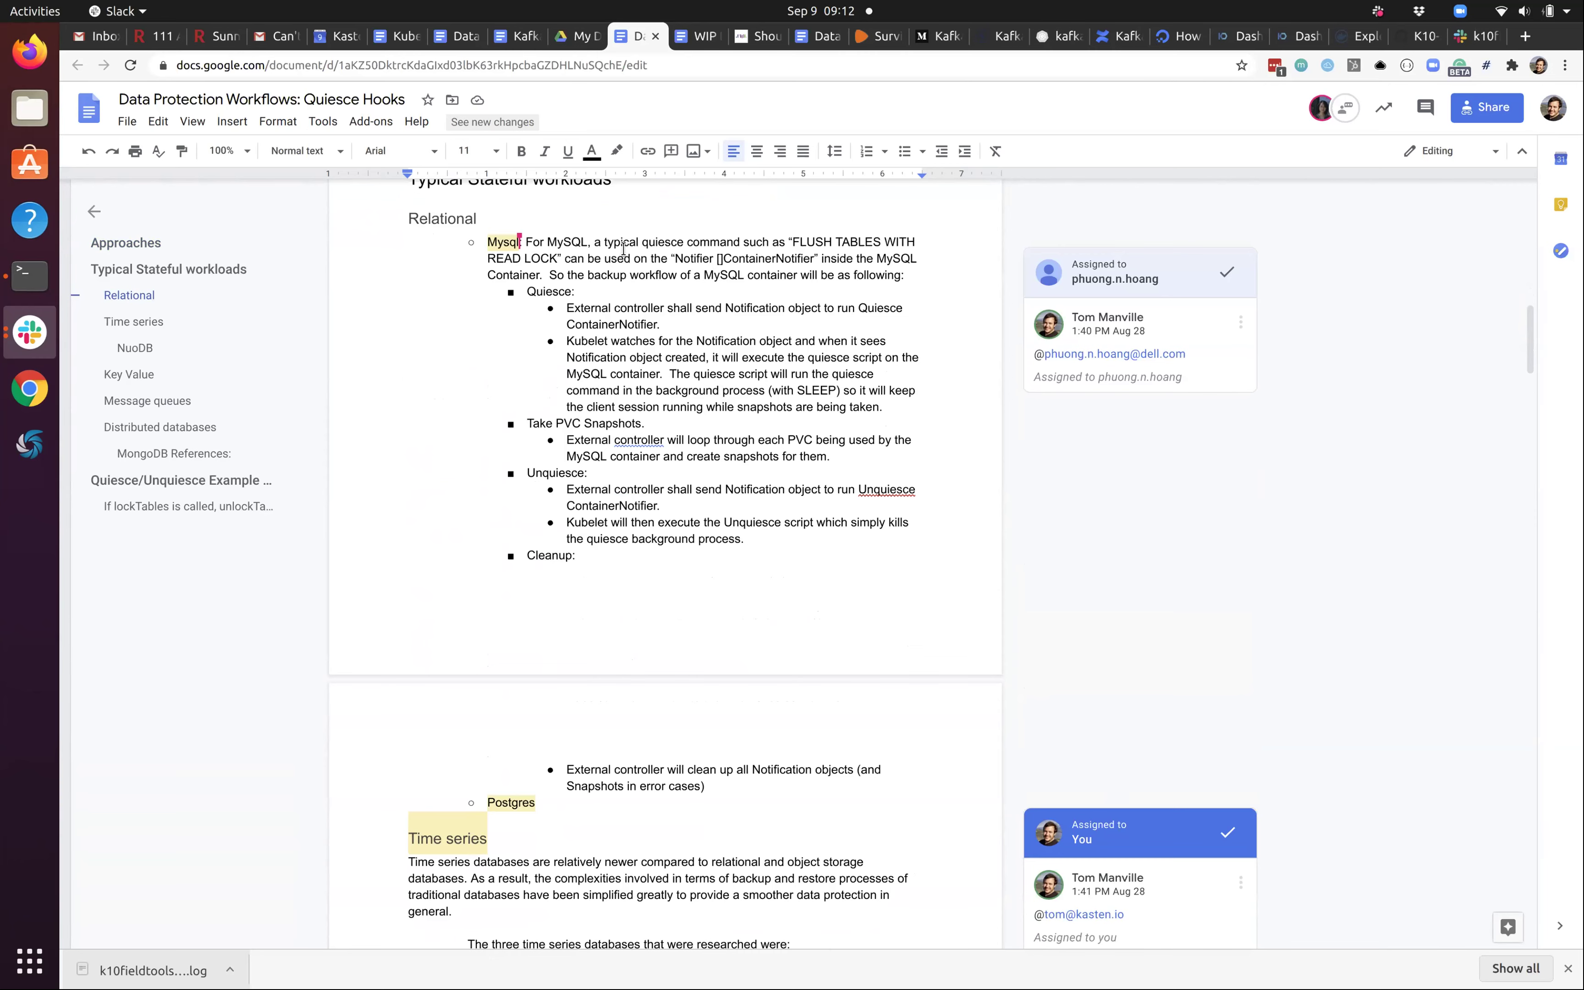
{"action": "scroll", "coordinate": [655, 392], "scroll_direction": "down", "scroll_amount": 2}
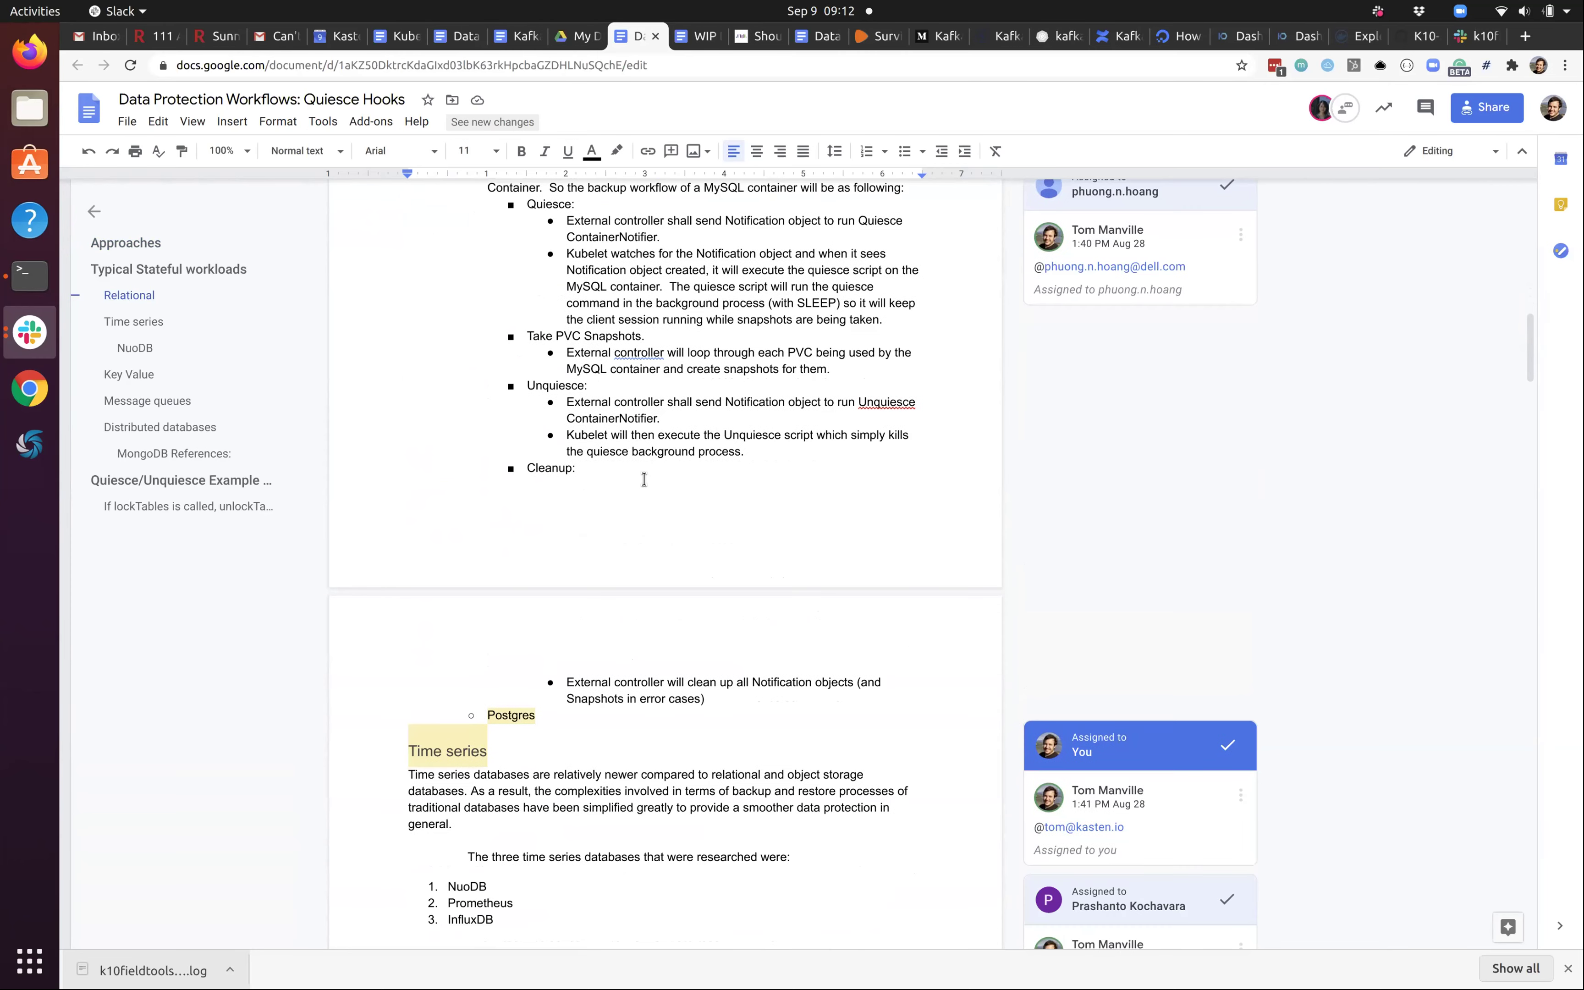
- Review the Time series section, highlighting Prometheus in the list of researched databases and skimming the backup and restore notes
{"action": "scroll", "coordinate": [644, 479], "scroll_direction": "down", "scroll_amount": 4}
{"action": "double_click", "coordinate": [485, 641]}
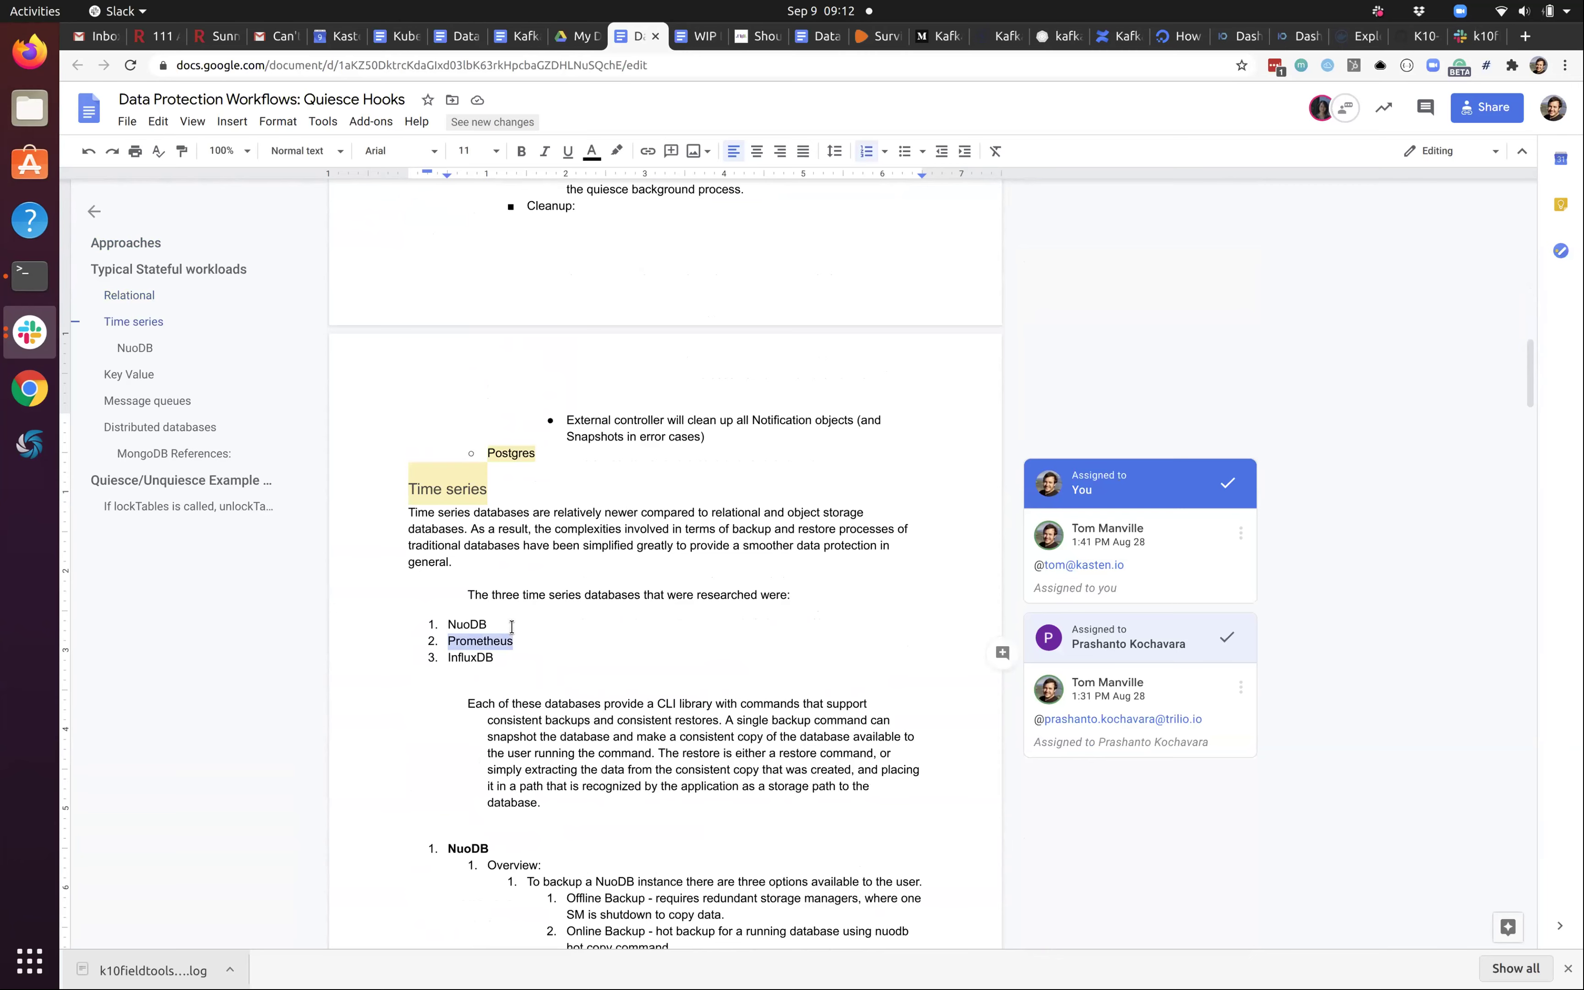
{"action": "scroll", "coordinate": [735, 437], "scroll_direction": "down", "scroll_amount": 1}
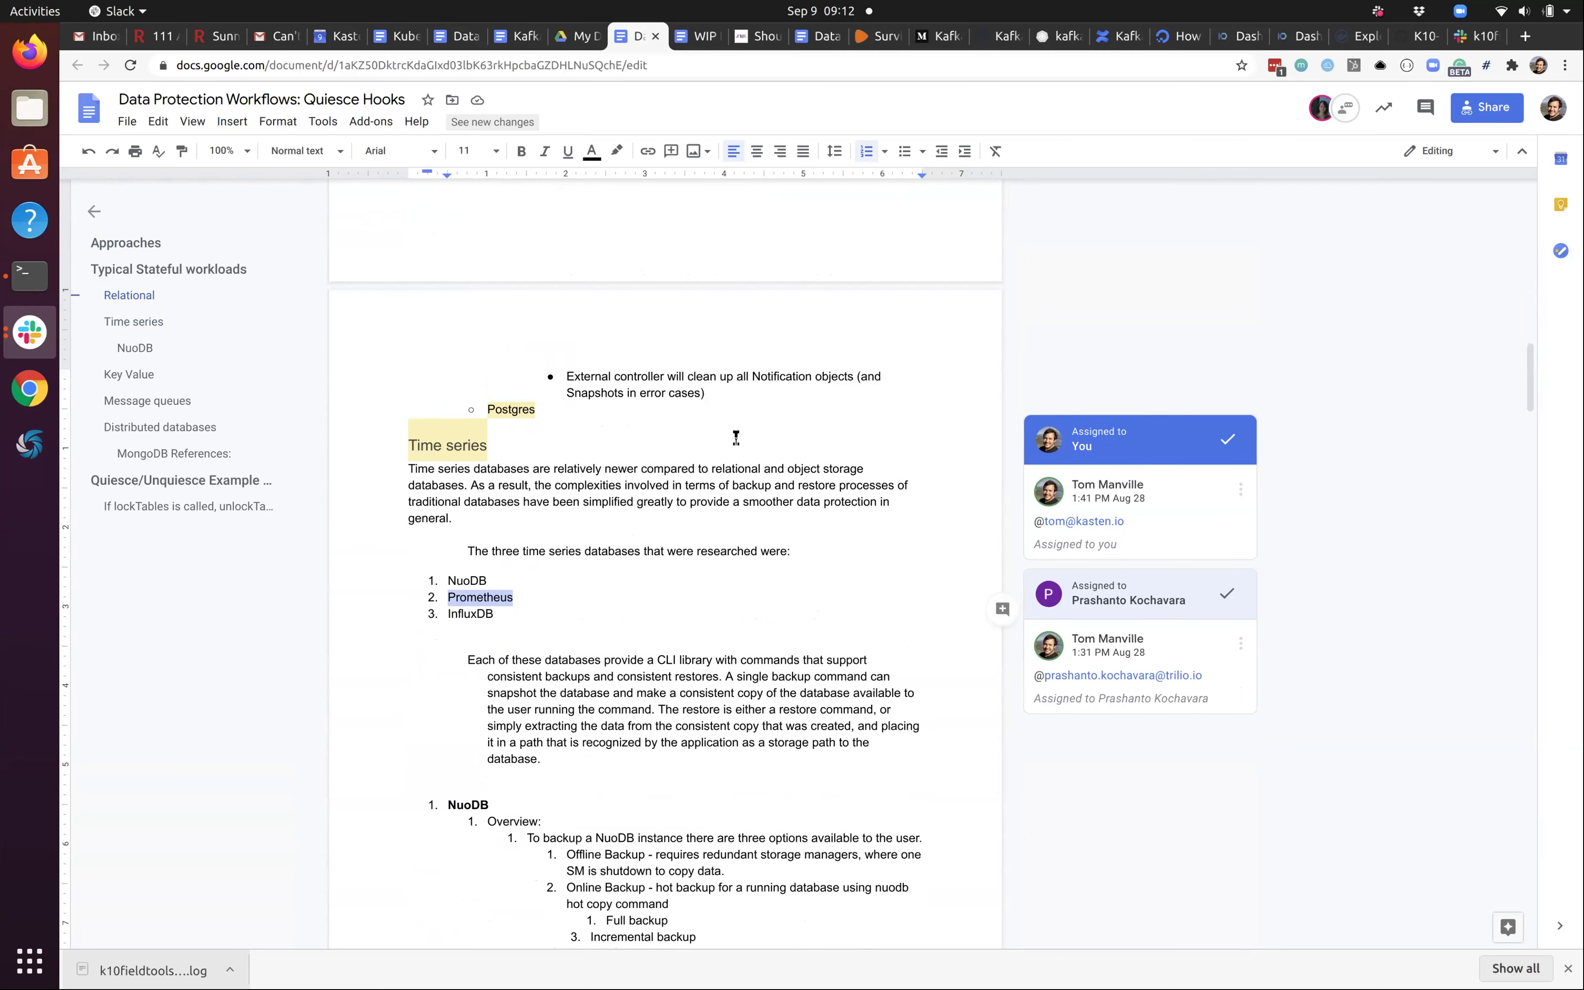
{"action": "scroll", "coordinate": [736, 437], "scroll_direction": "down", "scroll_amount": 3}
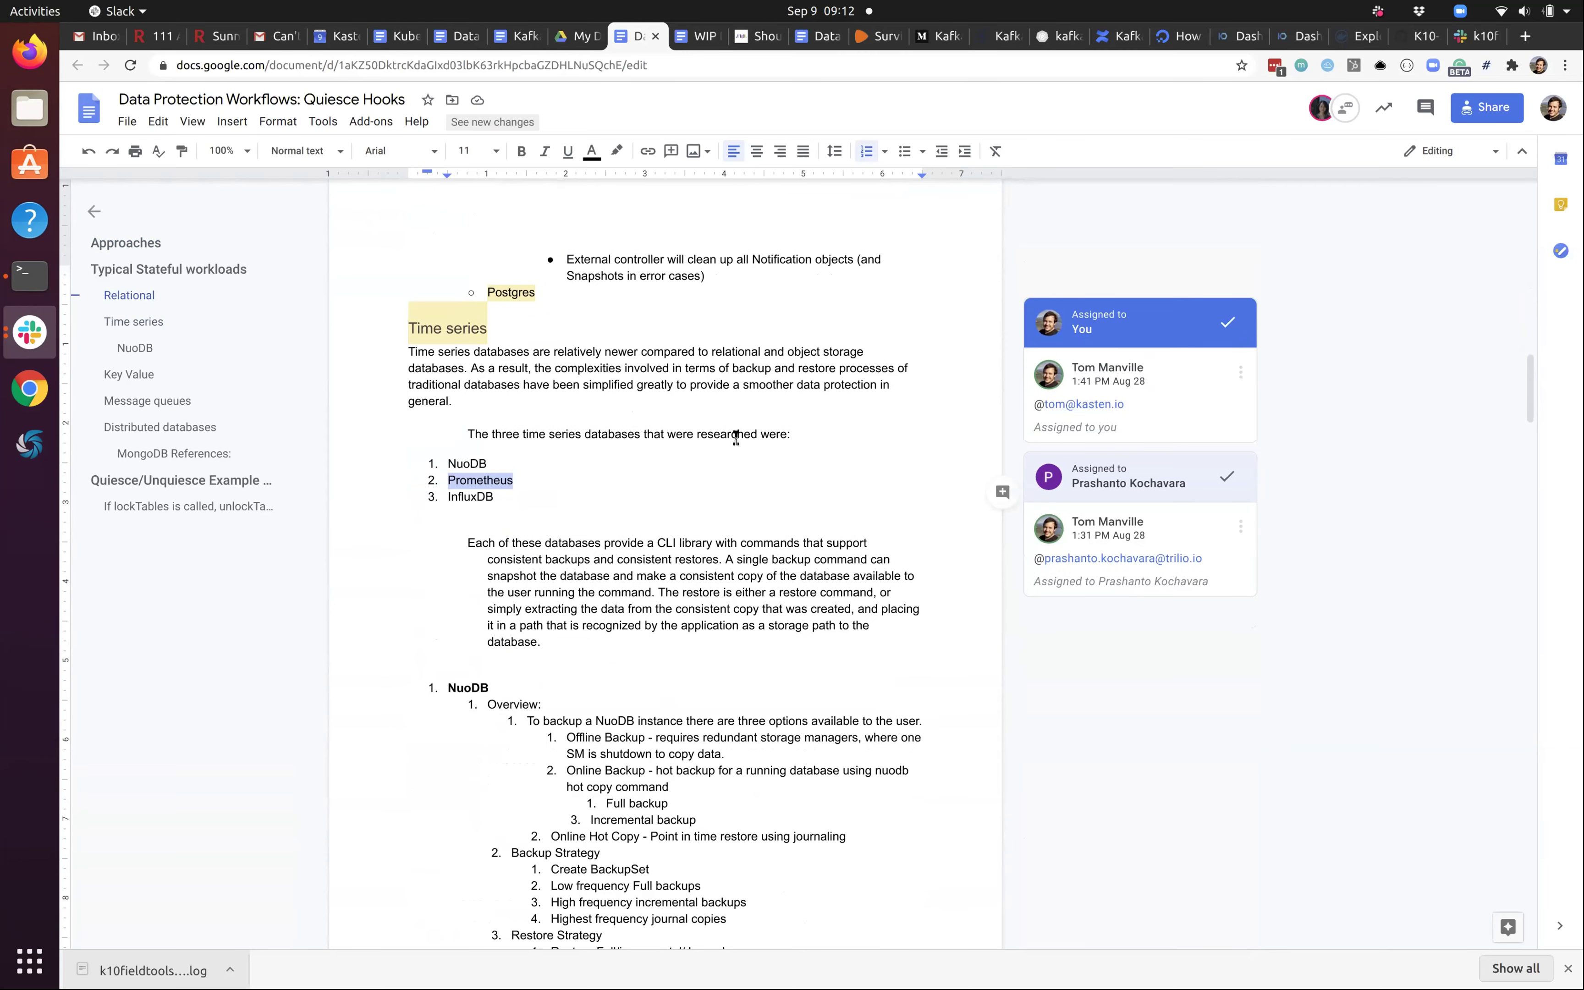
{"action": "scroll", "coordinate": [736, 438], "scroll_direction": "down", "scroll_amount": 20}
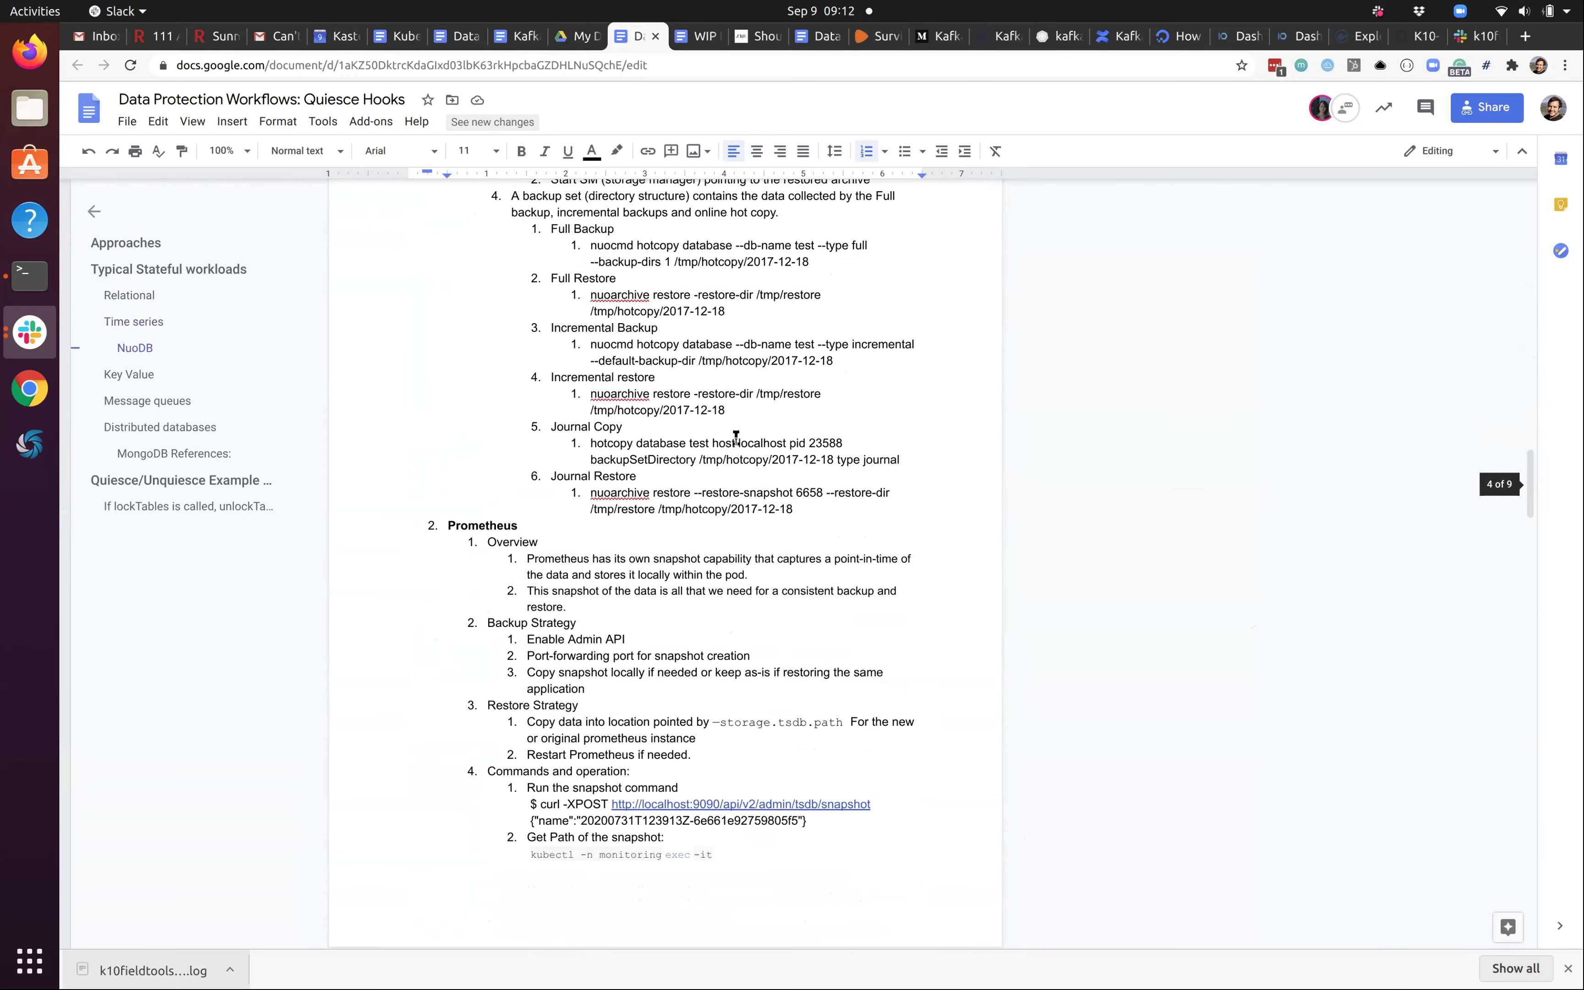
{"action": "scroll", "coordinate": [735, 437], "scroll_direction": "down", "scroll_amount": 20}
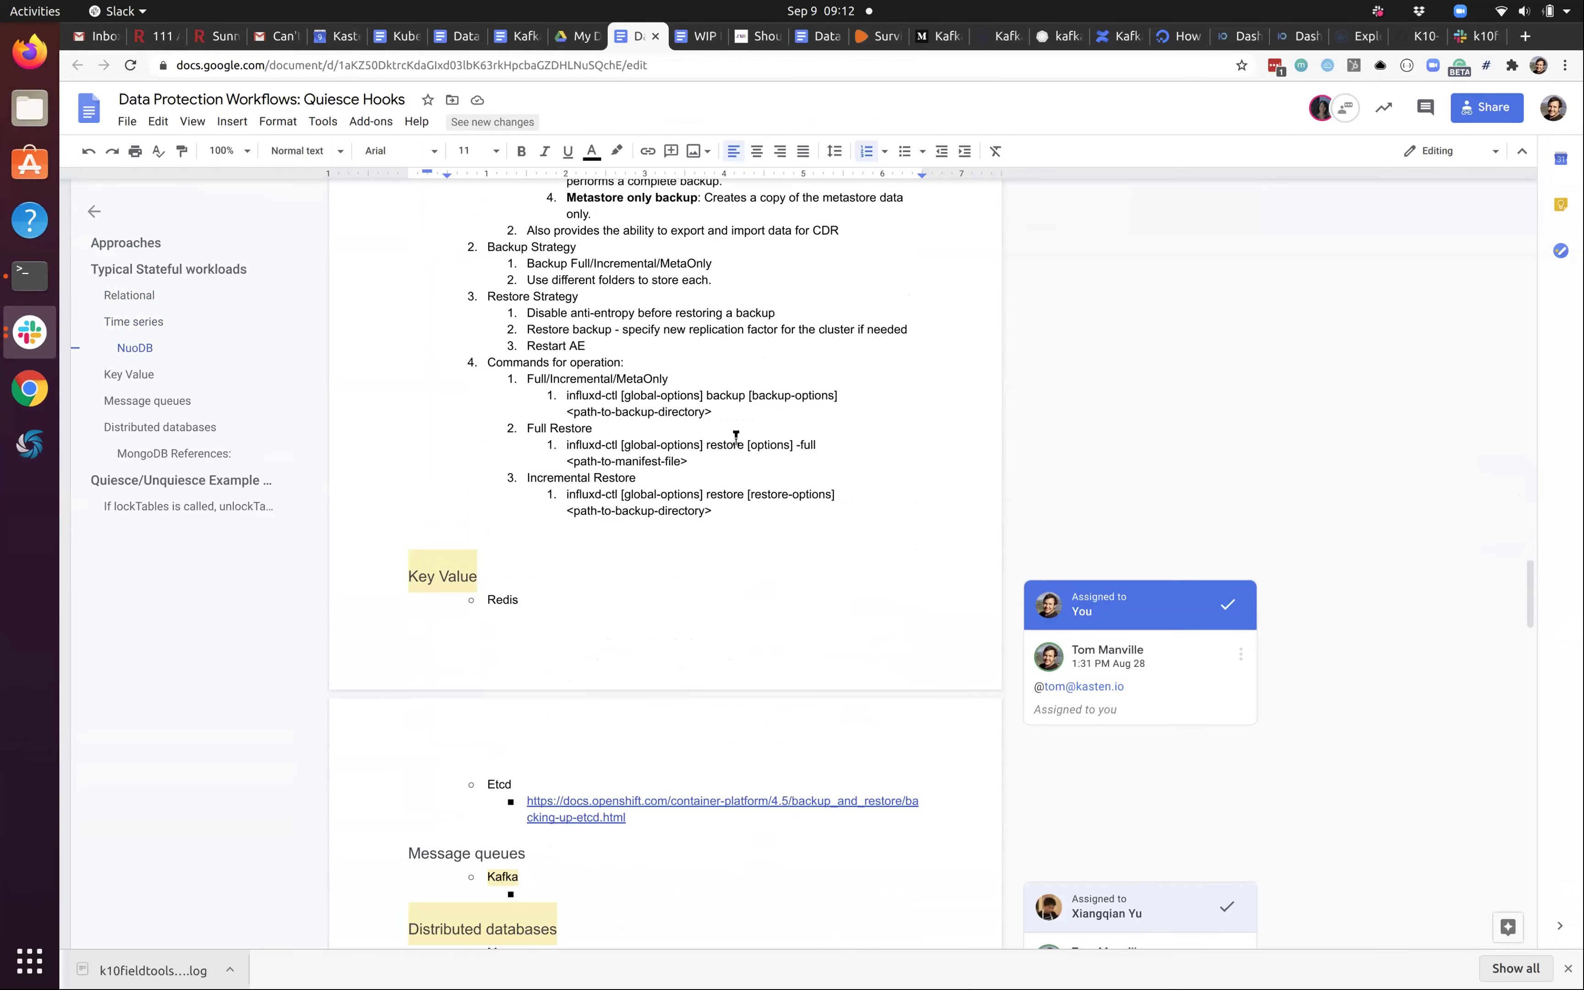
- Examine the Key Value, Message queues and Distributed databases entries, placing the cursor in Redis and highlighting Mongo
{"action": "scroll", "coordinate": [735, 437], "scroll_direction": "down", "scroll_amount": 5}
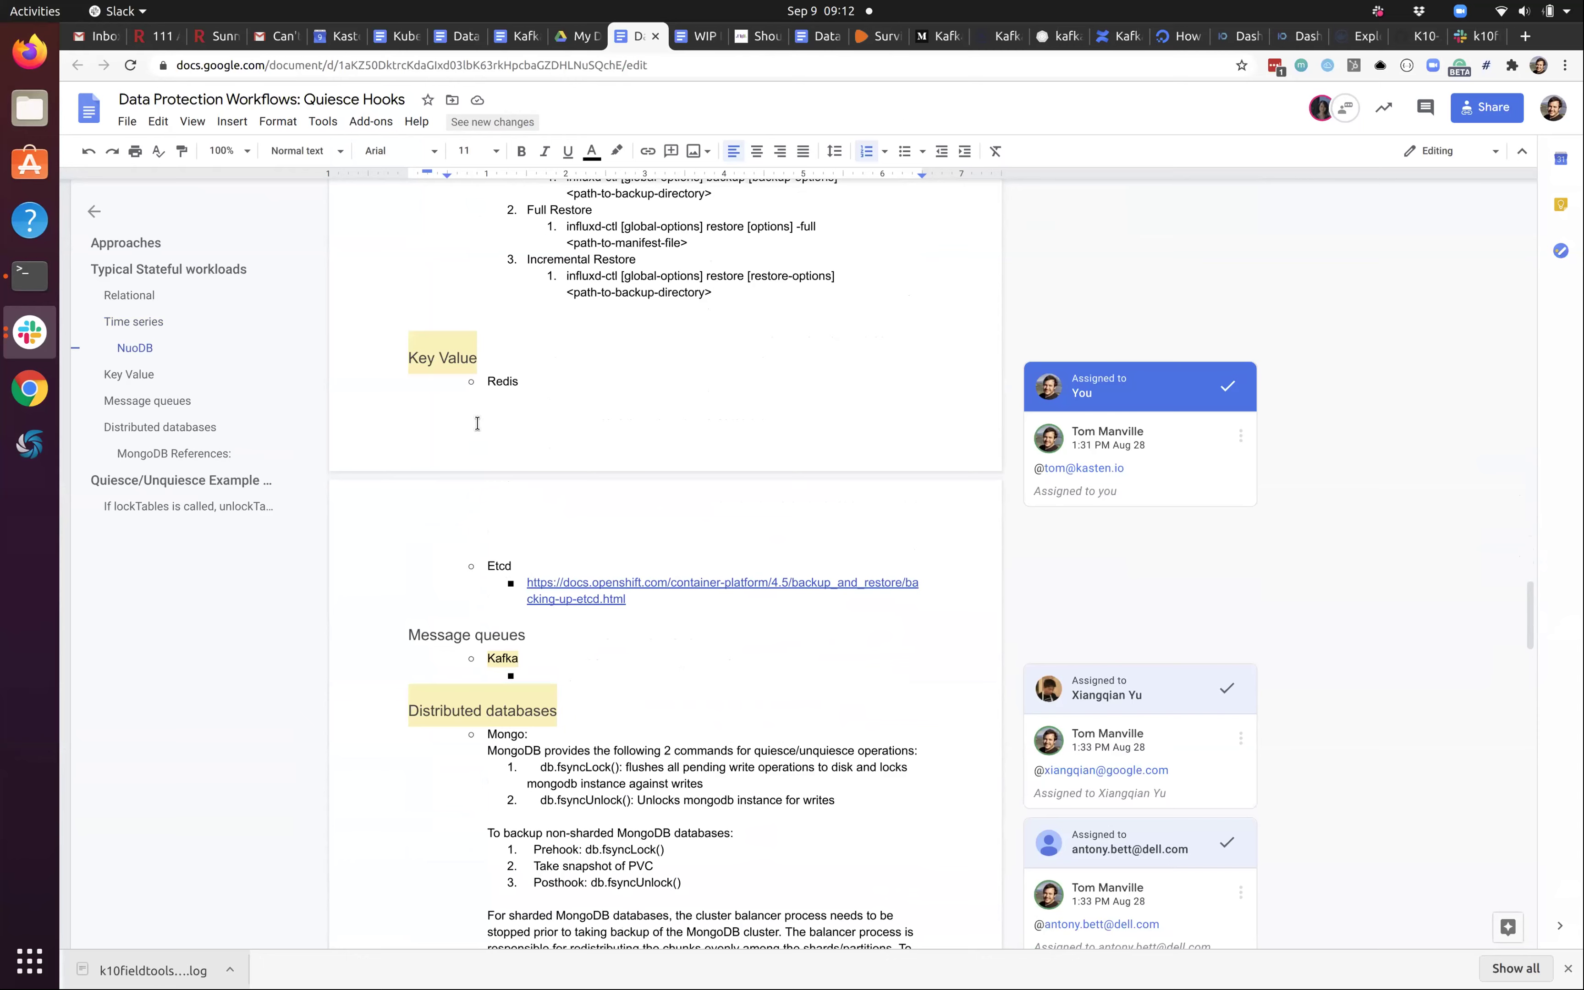
{"action": "left_click", "coordinate": [496, 381]}
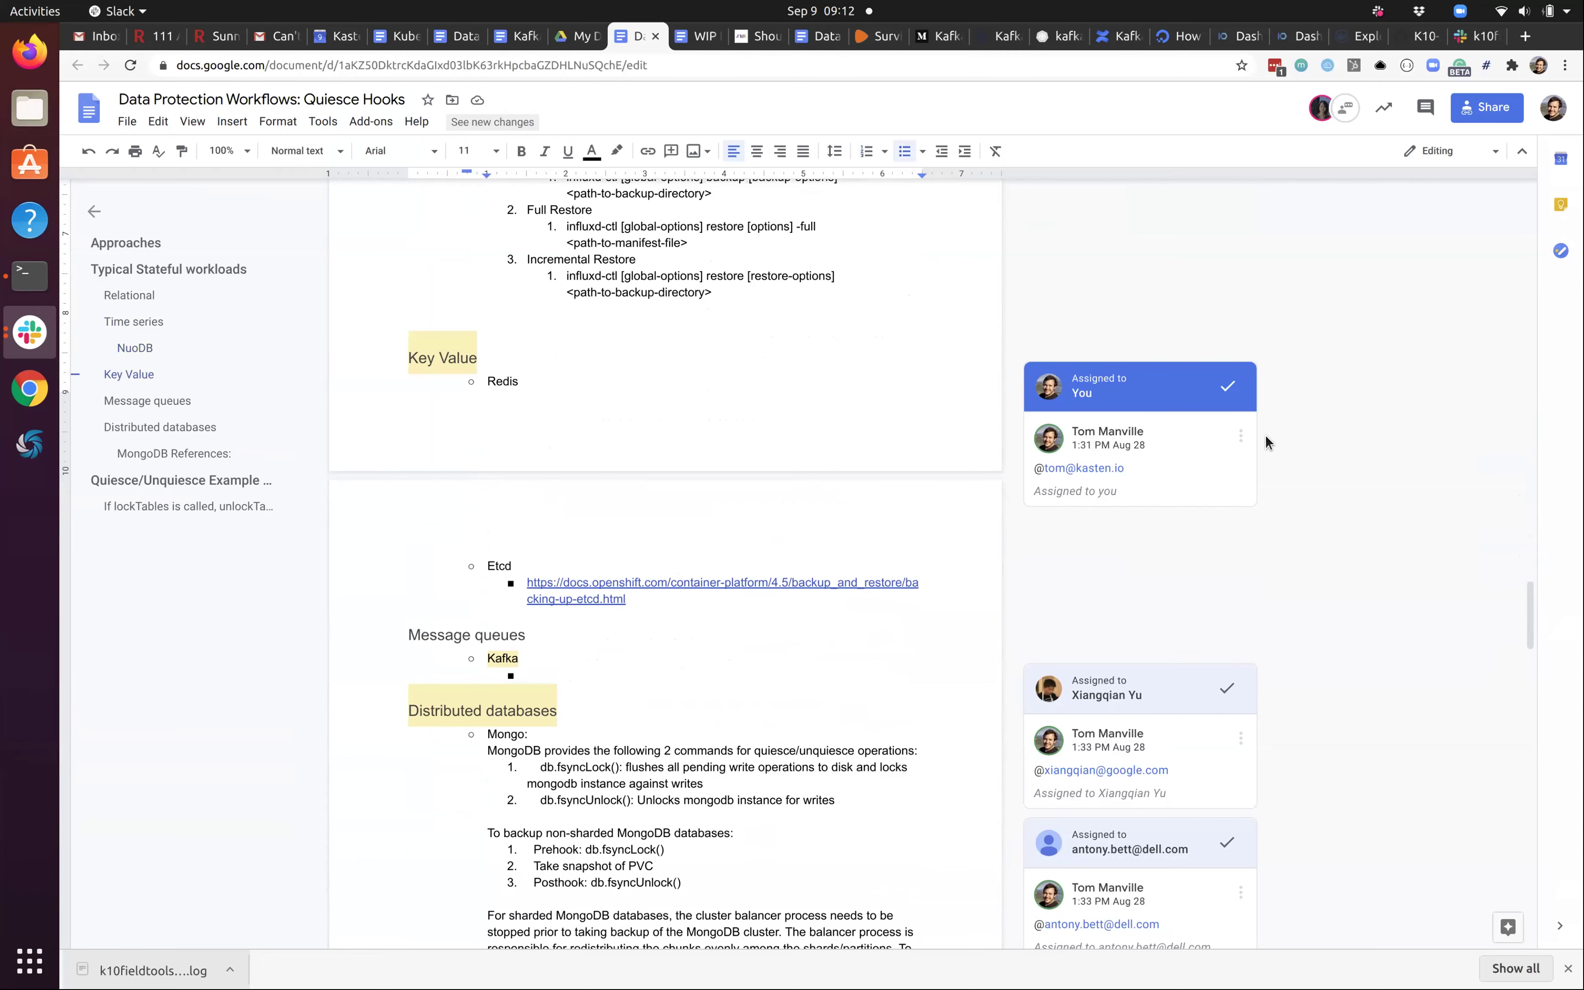
{"action": "scroll", "coordinate": [523, 458], "scroll_direction": "down", "scroll_amount": 3}
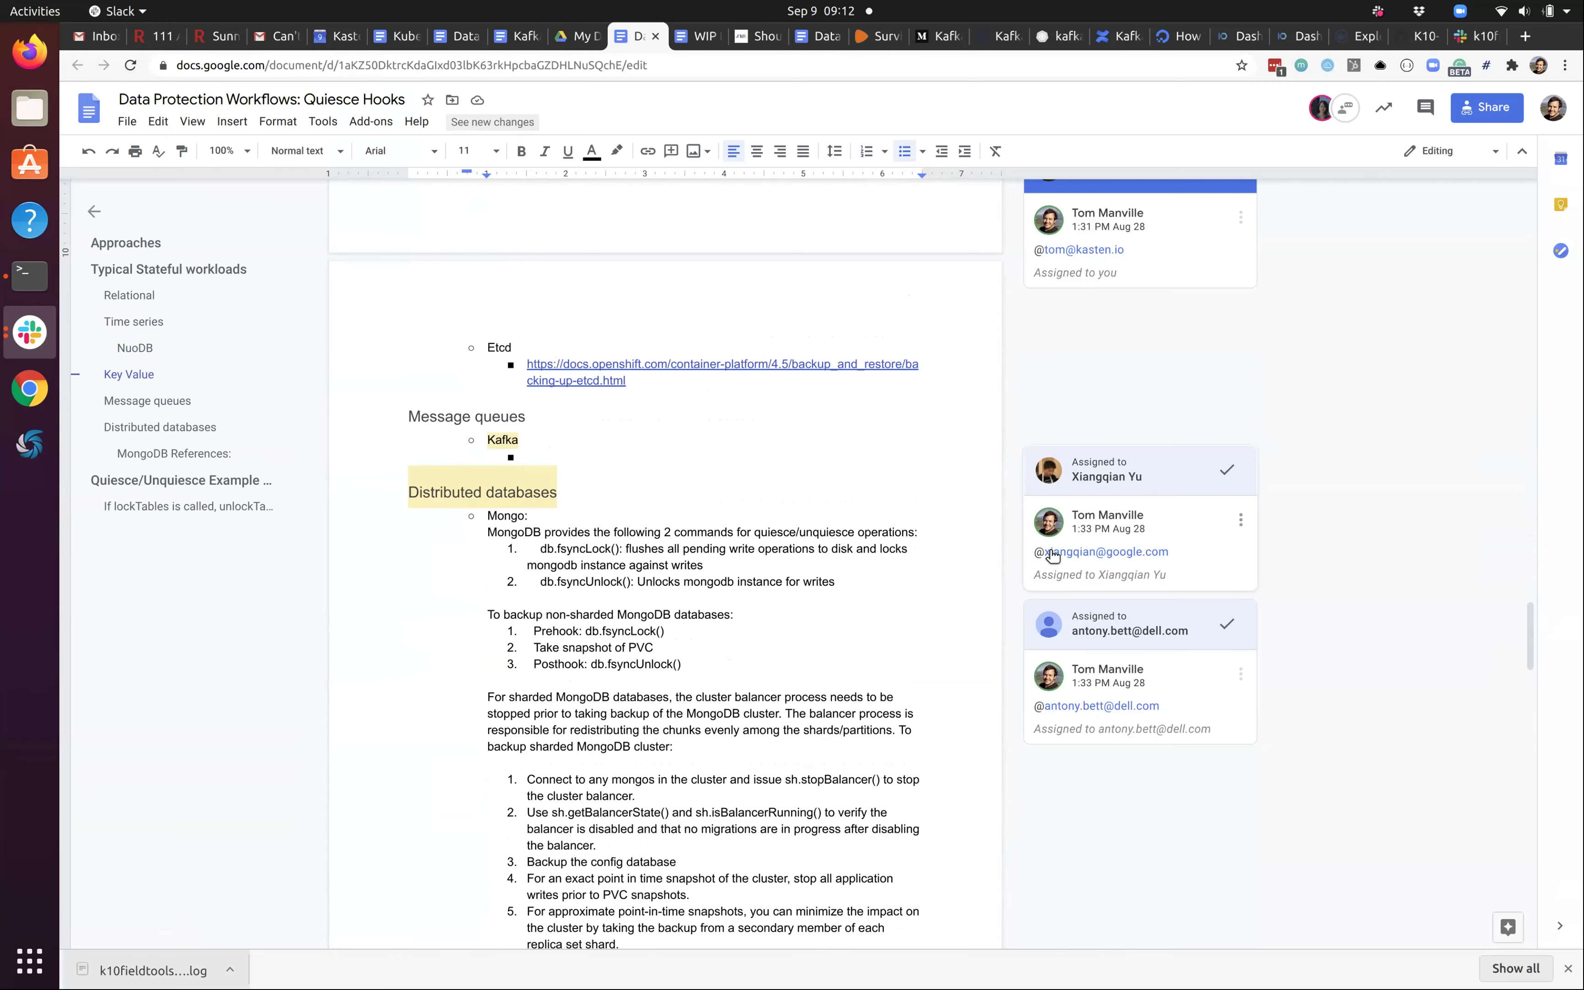
{"action": "scroll", "coordinate": [589, 445], "scroll_direction": "down", "scroll_amount": 1}
{"action": "double_click", "coordinate": [506, 429]}
{"action": "scroll", "coordinate": [584, 466], "scroll_direction": "down", "scroll_amount": 2}
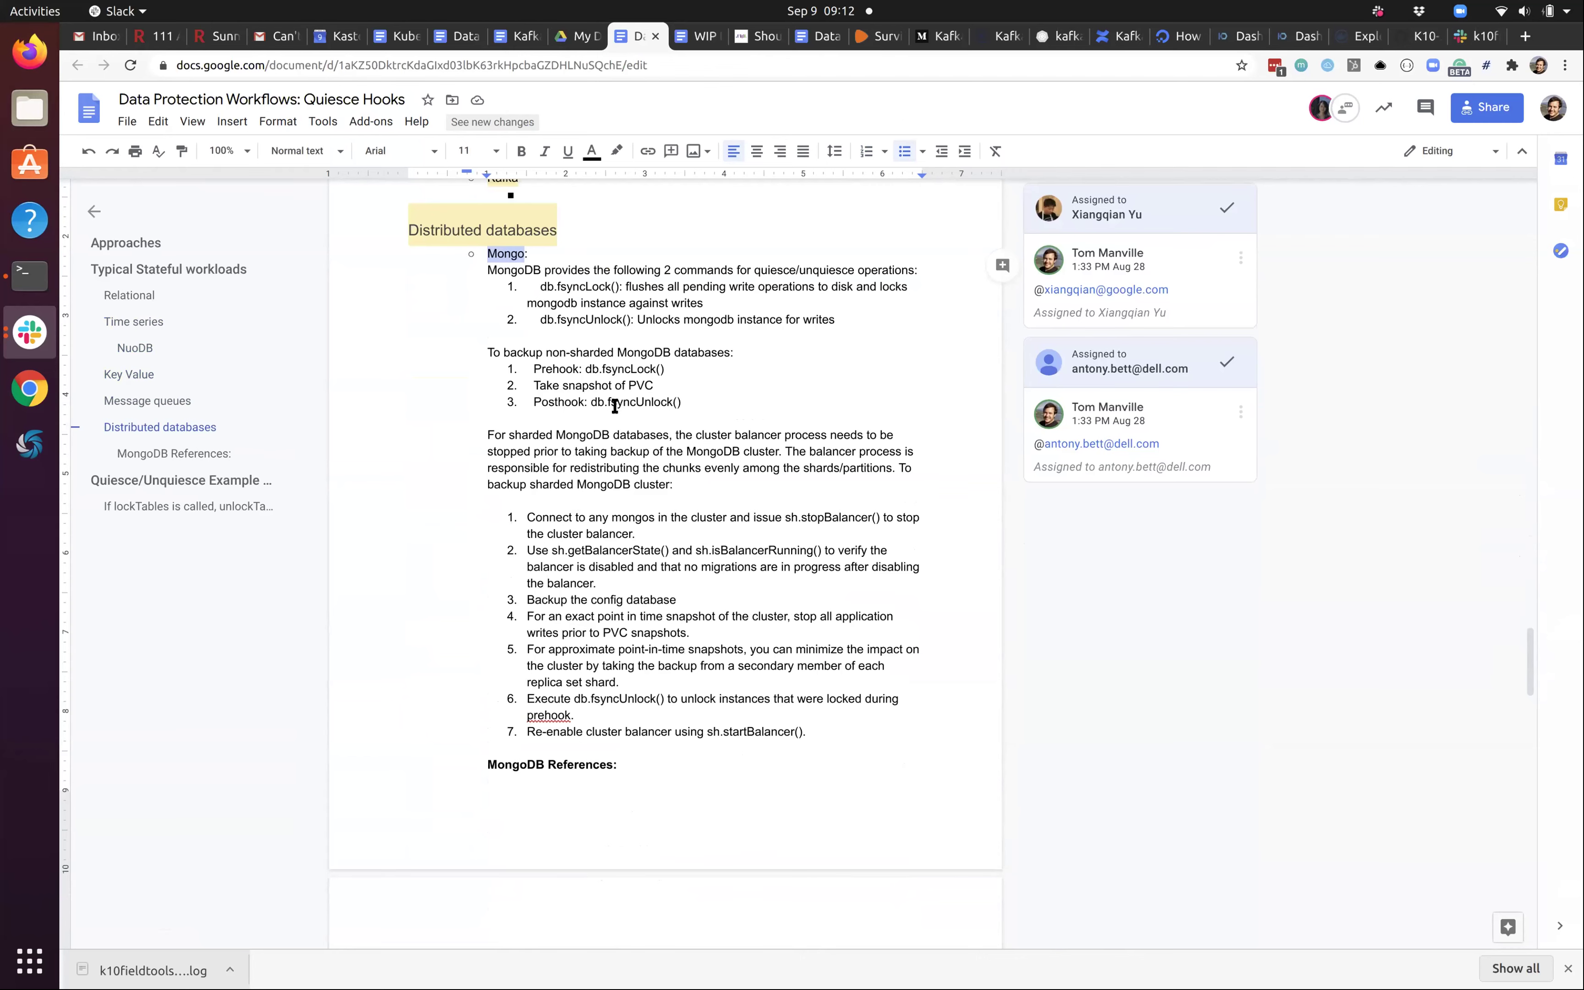
{"action": "key", "text": "ctrl+shift+Tab"}
{"action": "left_click", "coordinate": [629, 44]}
- Skim the MongoDB references with the Cassandra and Cockroach entries, and return to the MySQL entry under Relational
{"action": "scroll", "coordinate": [708, 451], "scroll_direction": "down", "scroll_amount": 10}
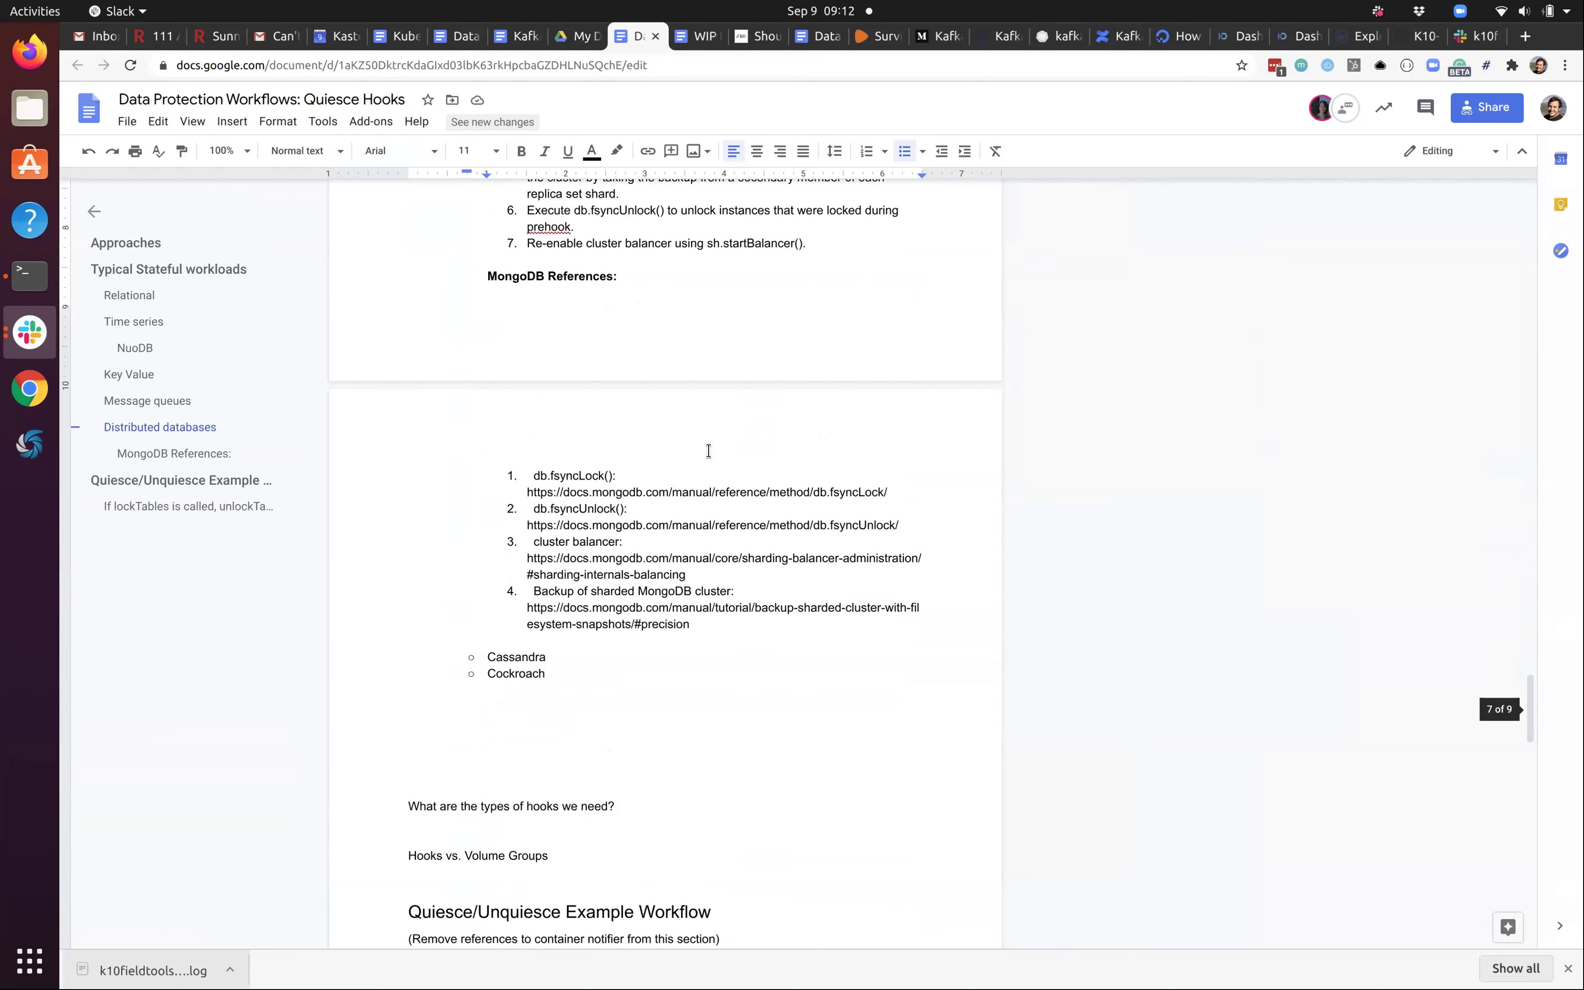
{"action": "scroll", "coordinate": [708, 450], "scroll_direction": "up", "scroll_amount": 5}
{"action": "scroll", "coordinate": [708, 450], "scroll_direction": "up", "scroll_amount": 7}
{"action": "scroll", "coordinate": [708, 451], "scroll_direction": "up", "scroll_amount": 10}
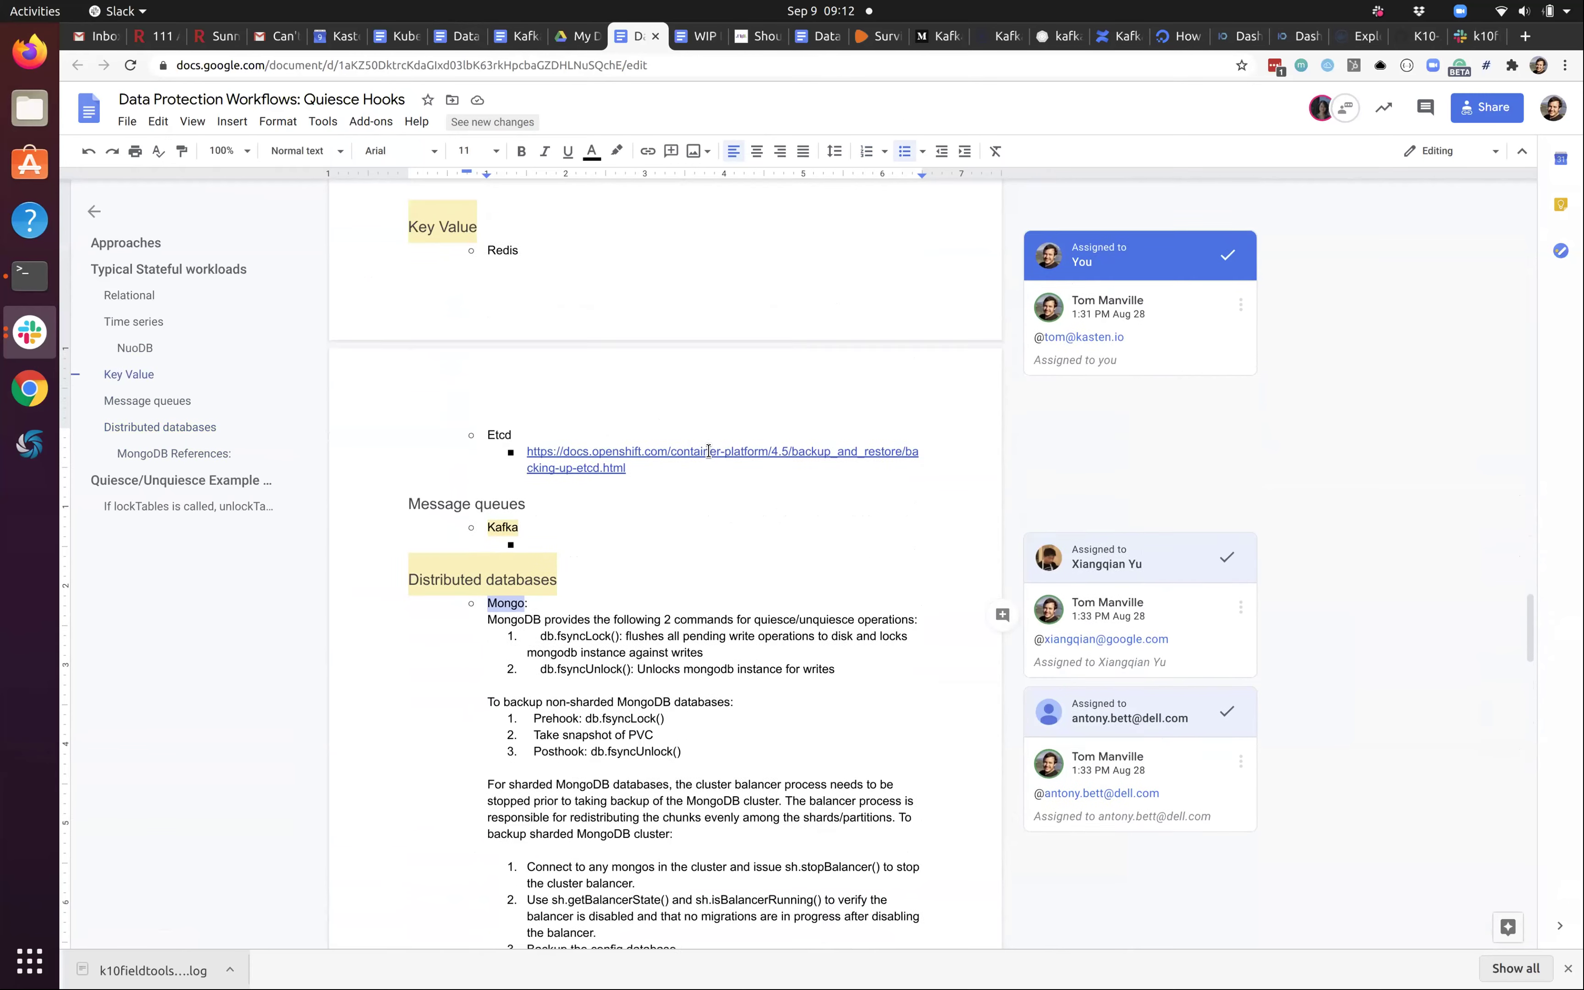
{"action": "scroll", "coordinate": [708, 450], "scroll_direction": "up", "scroll_amount": 10}
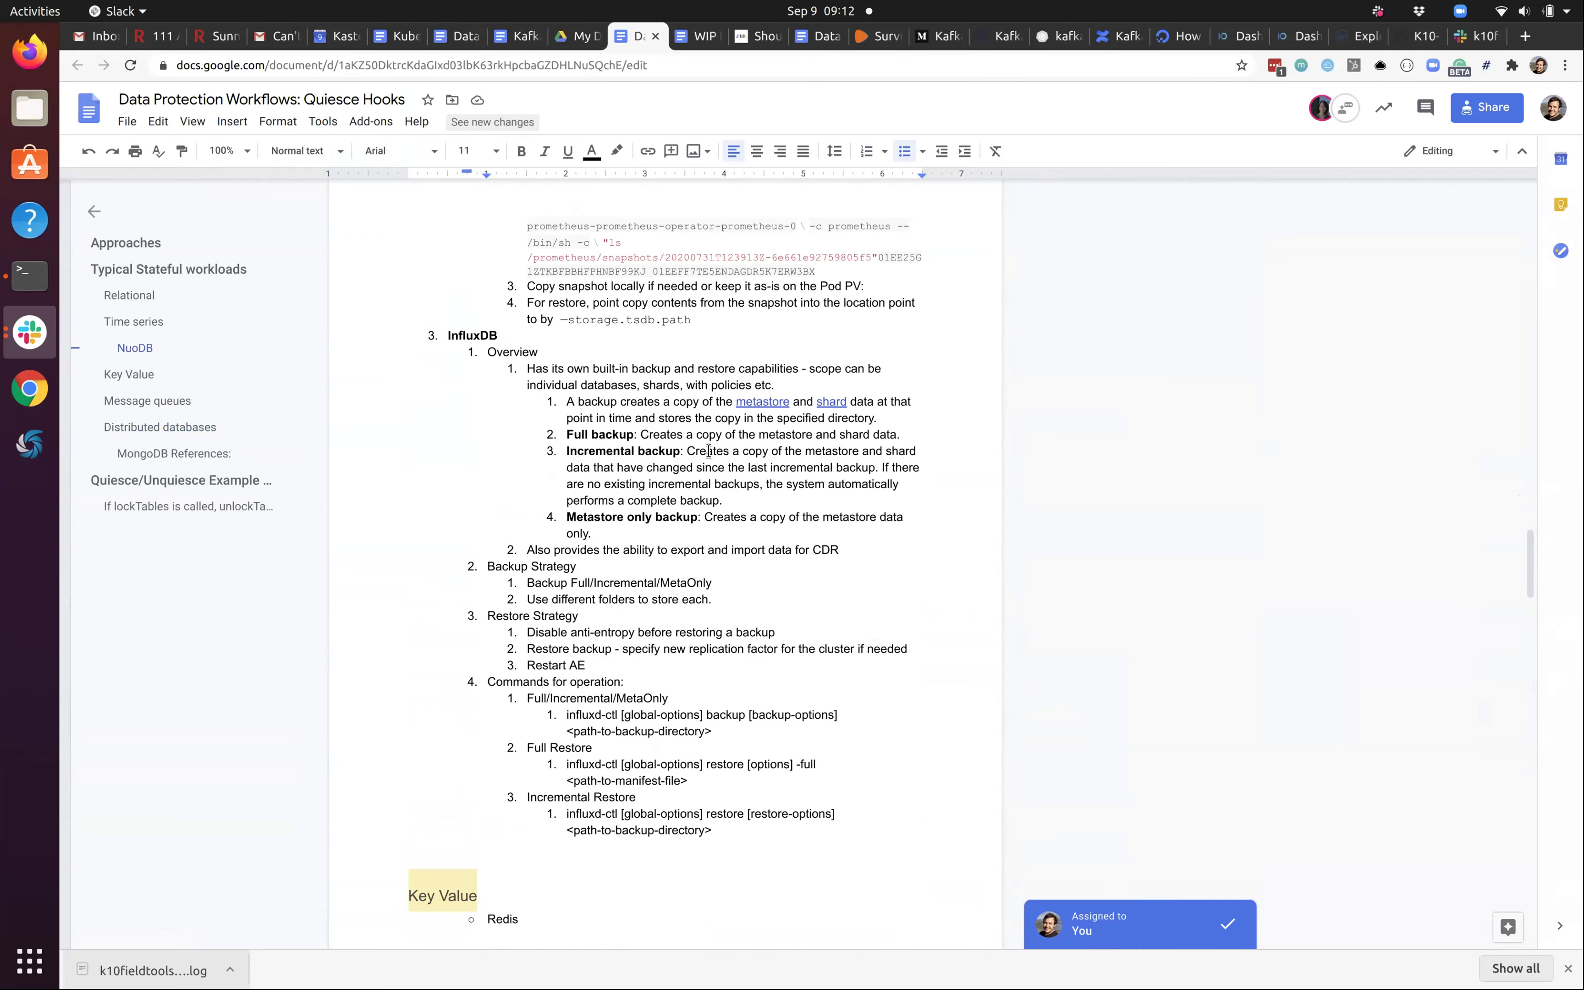
{"action": "scroll", "coordinate": [942, 415], "scroll_direction": "up", "scroll_amount": 3}
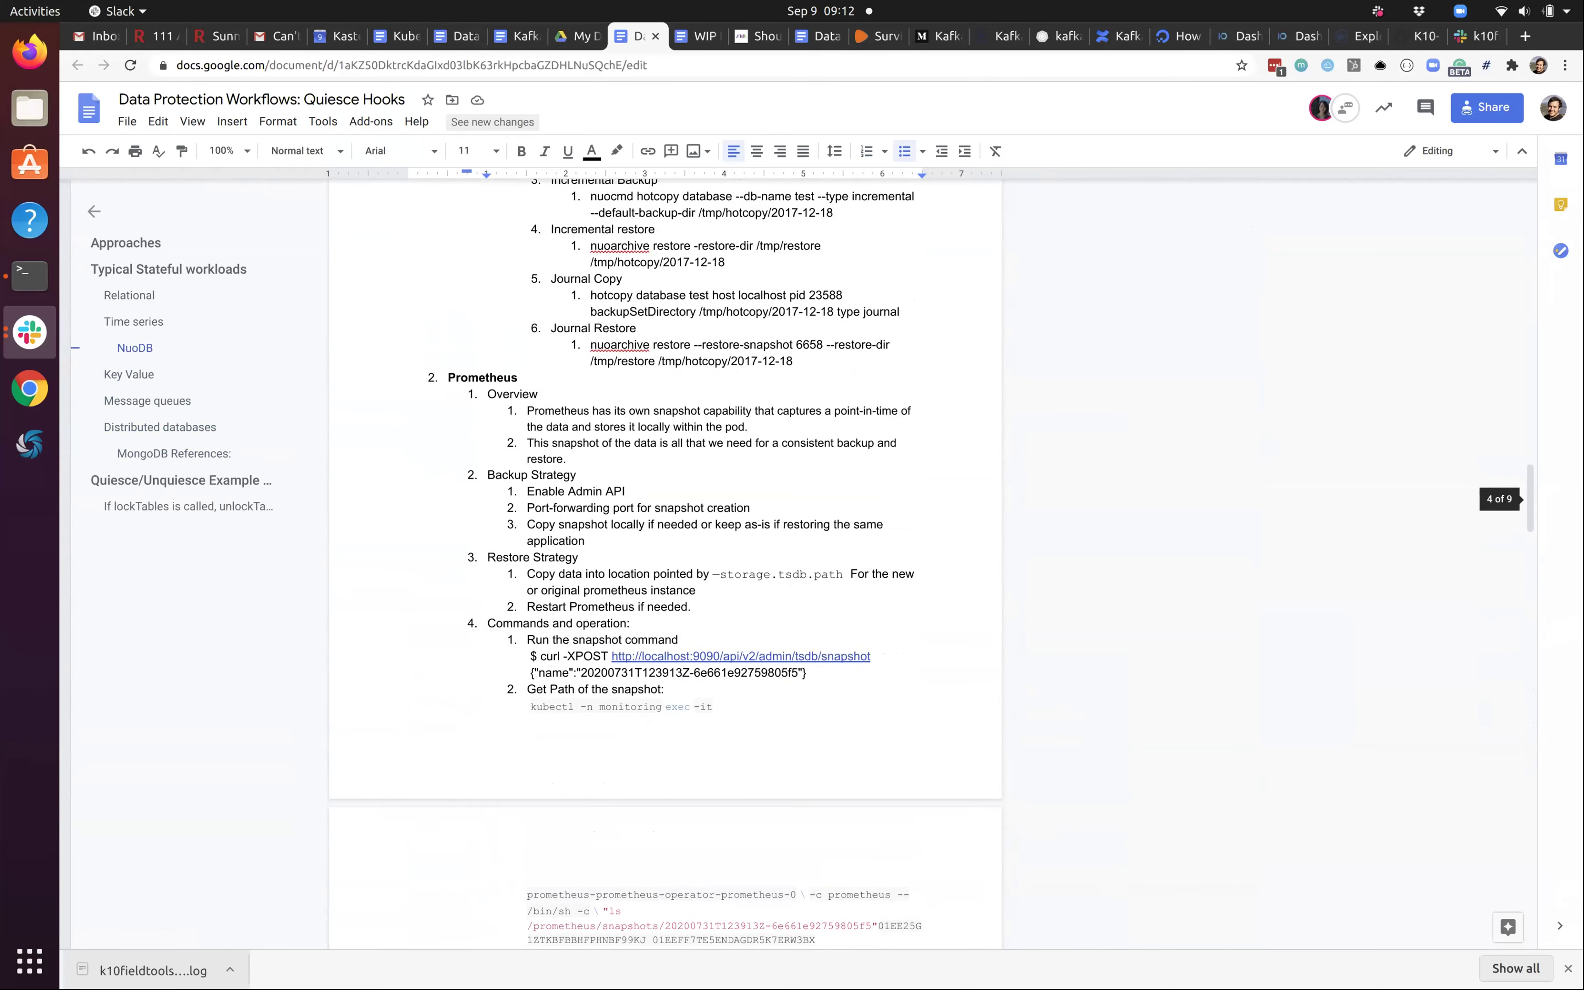
{"action": "scroll", "coordinate": [665, 564], "scroll_direction": "up", "scroll_amount": 20}
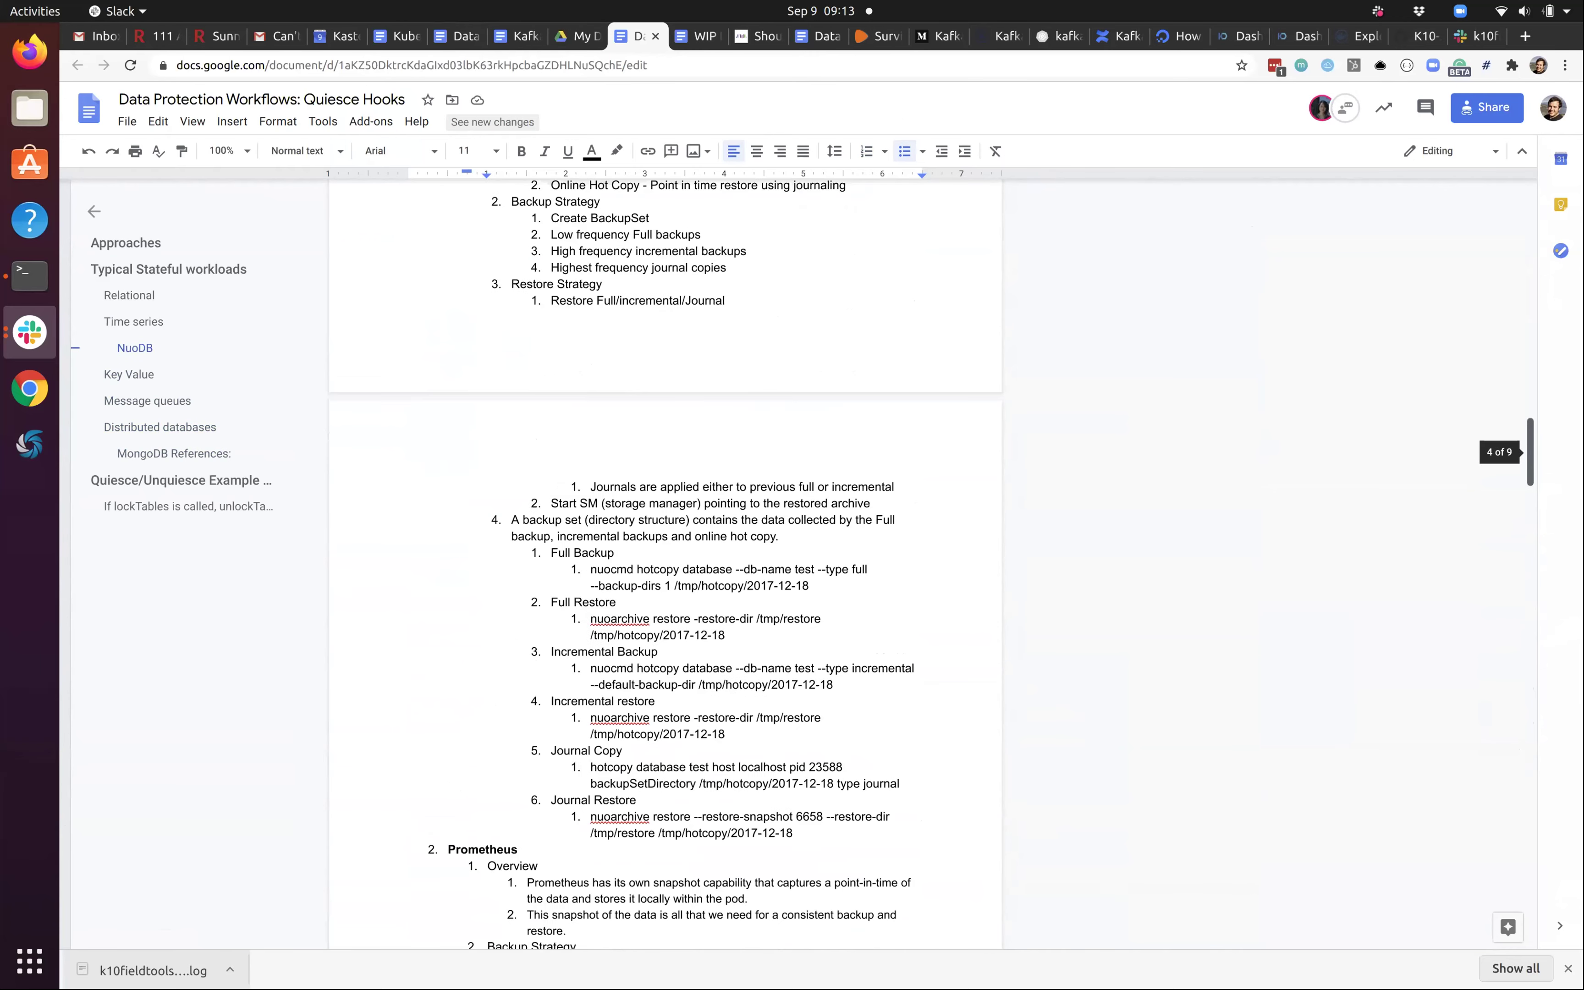
{"action": "scroll", "coordinate": [1011, 464], "scroll_direction": "up", "scroll_amount": 5}
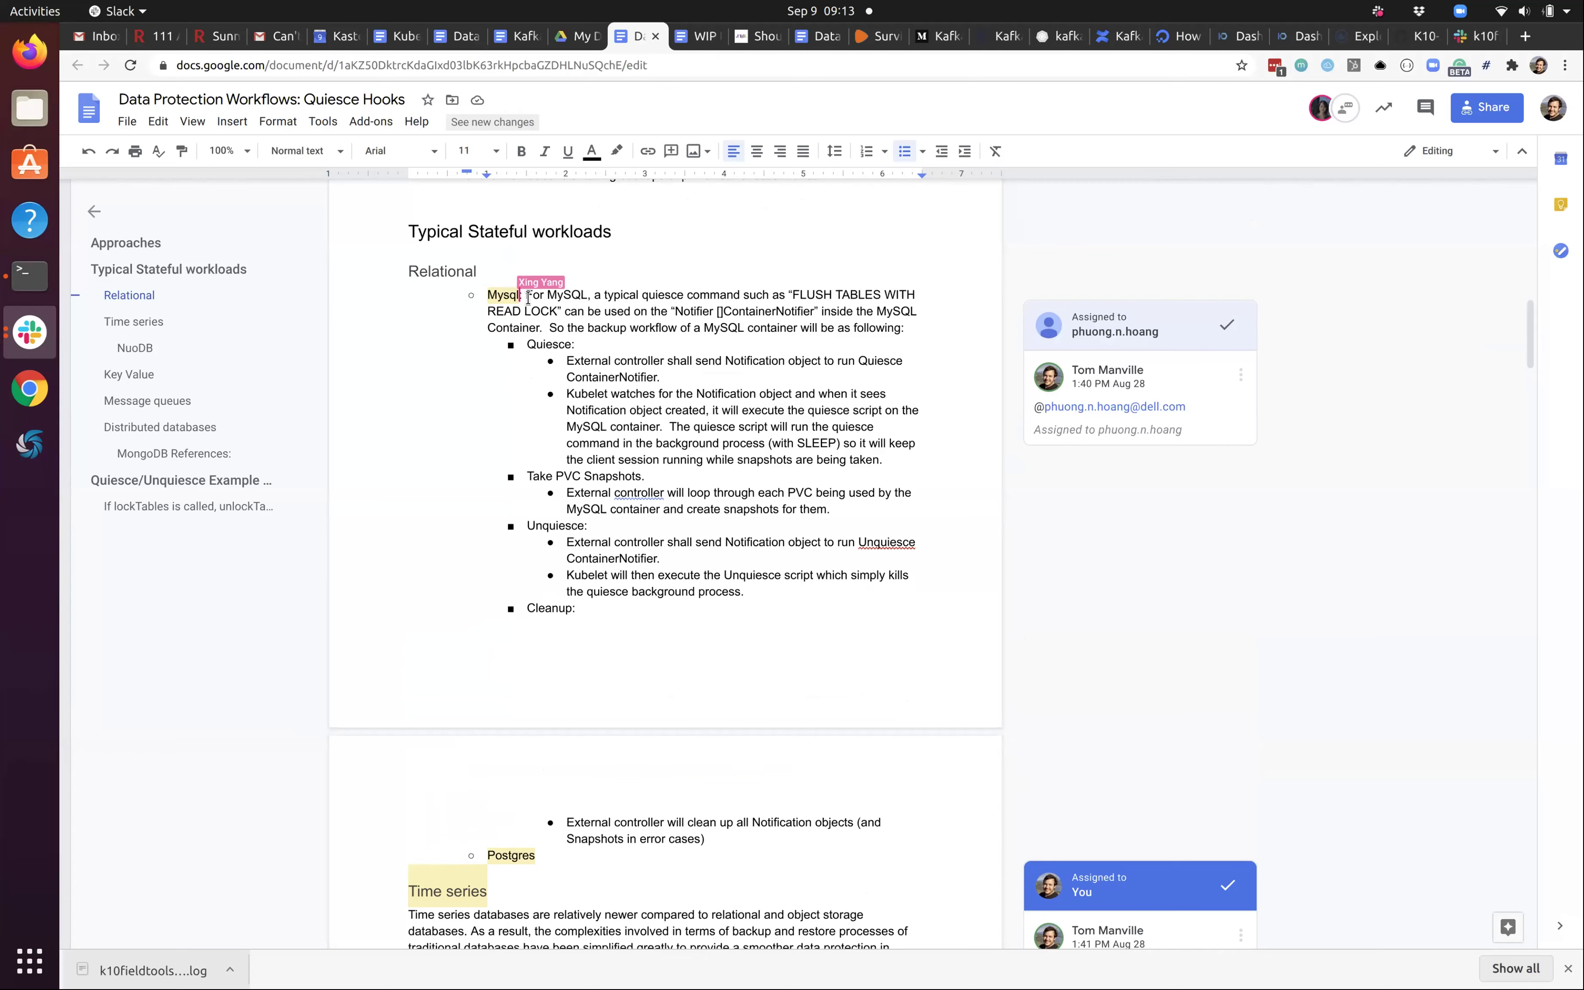
{"action": "left_click", "coordinate": [509, 296]}
{"action": "left_click", "coordinate": [786, 331]}
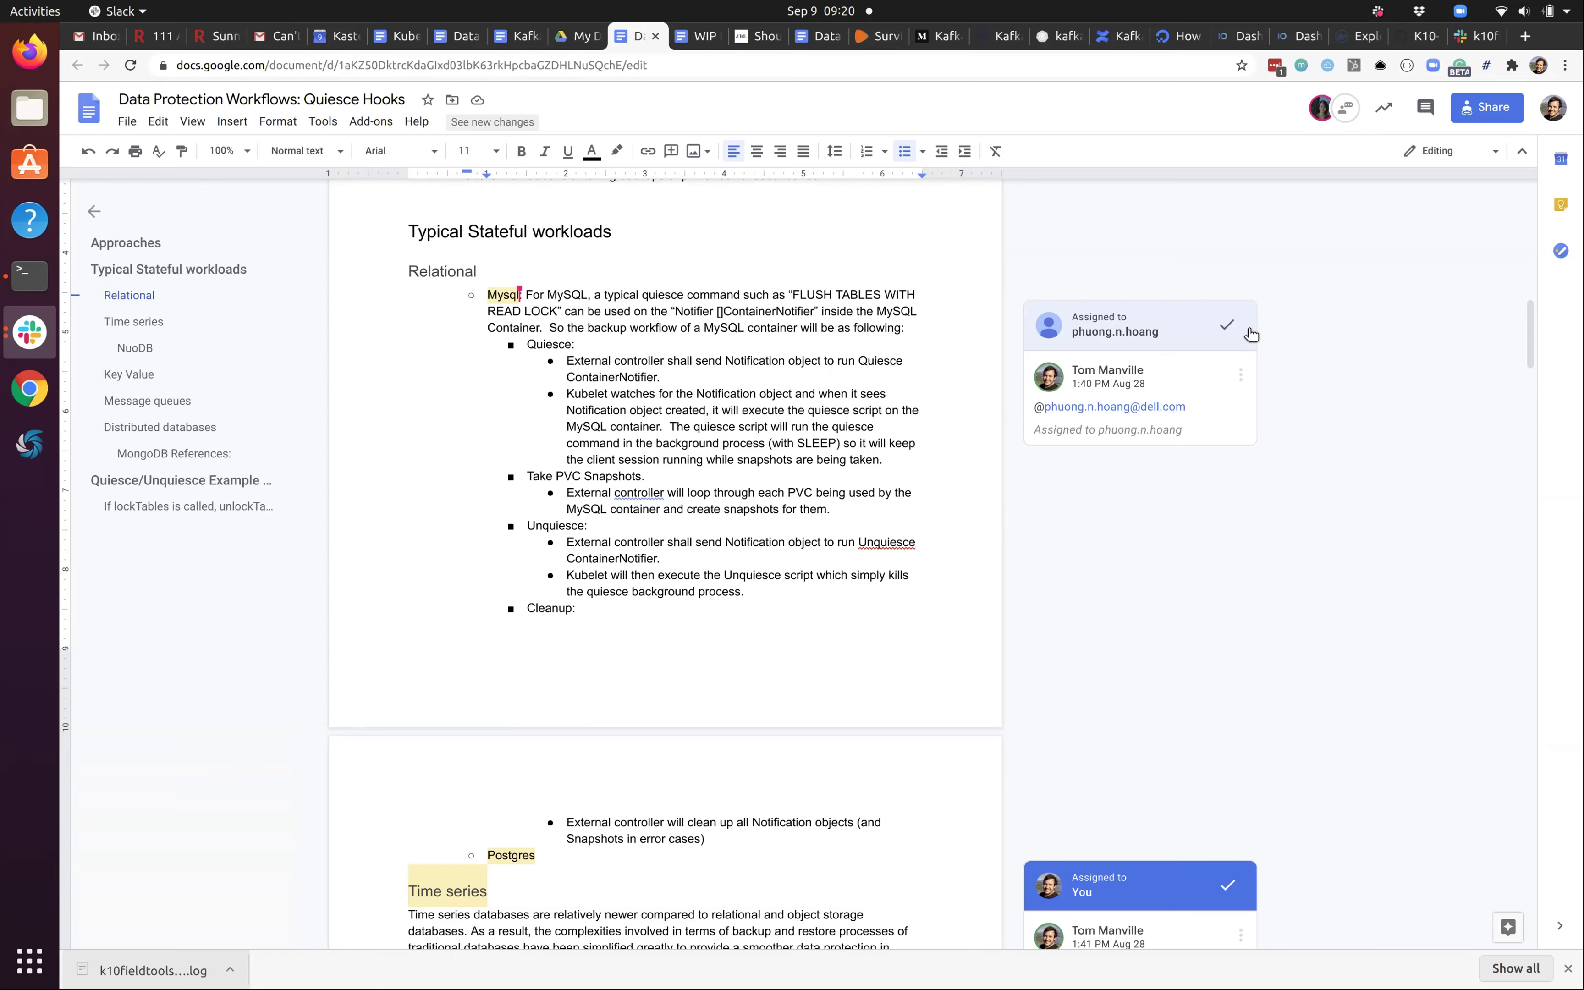
- Reread the MySQL backup workflow from Quiesce through Cleanup, and glance at the Time series introduction and NuoDB overview
{"action": "left_click", "coordinate": [947, 411]}
{"action": "scroll", "coordinate": [1193, 464], "scroll_direction": "down", "scroll_amount": 2}
{"action": "scroll", "coordinate": [1193, 464], "scroll_direction": "down", "scroll_amount": 3}
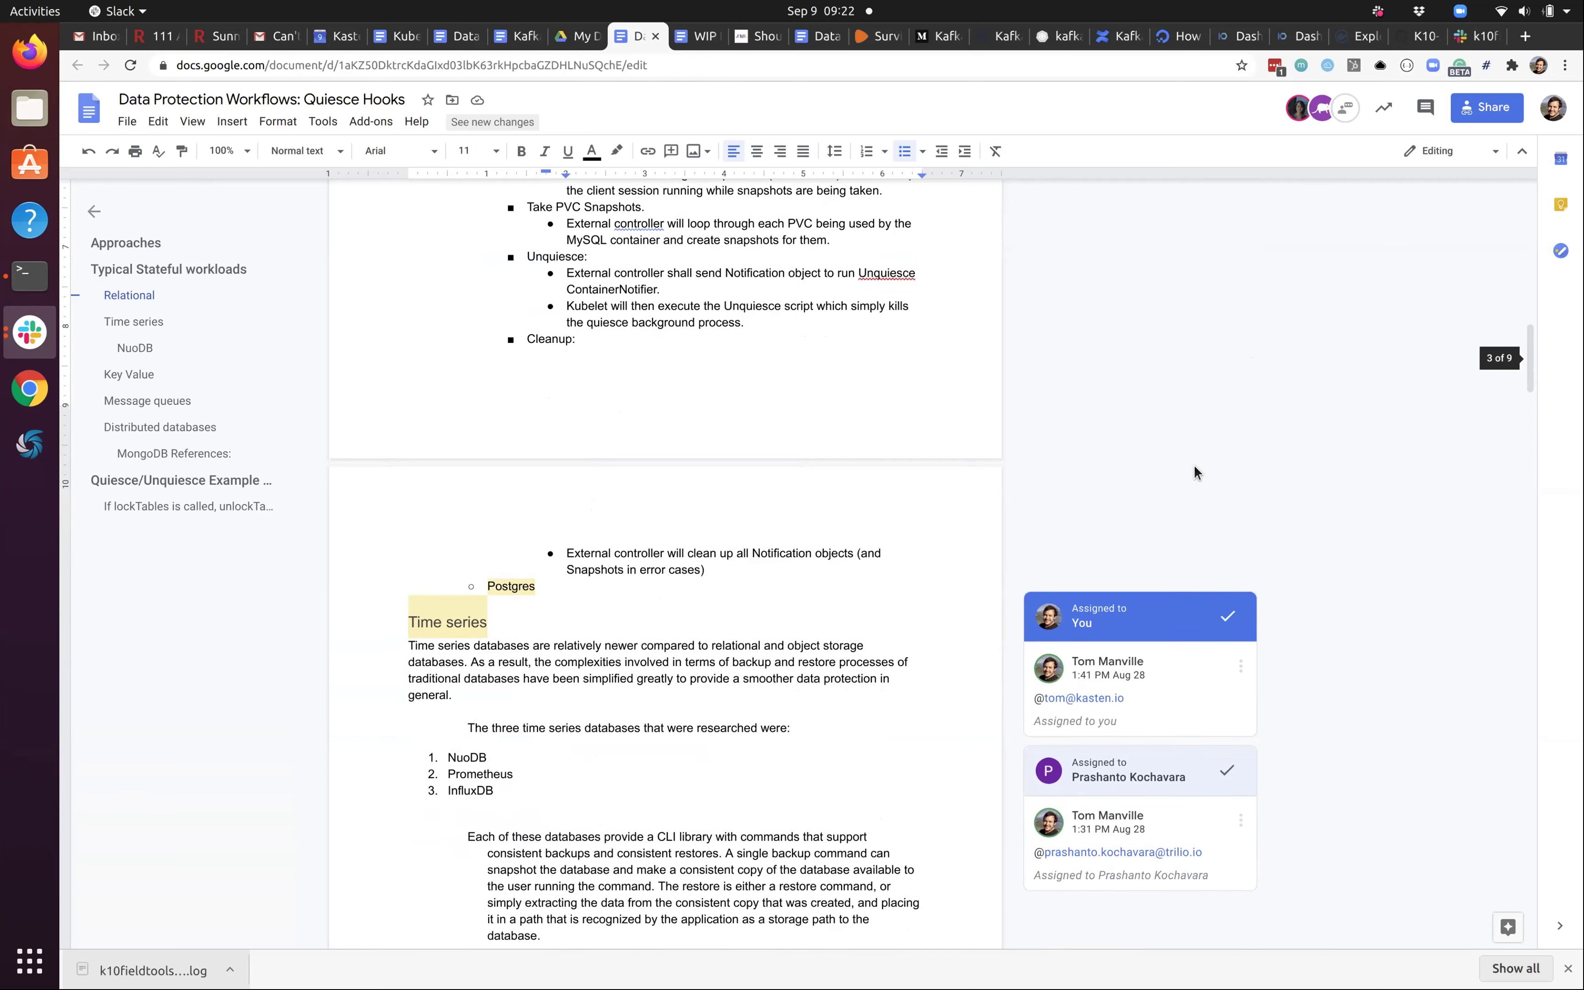
{"action": "scroll", "coordinate": [1195, 470], "scroll_direction": "down", "scroll_amount": 5}
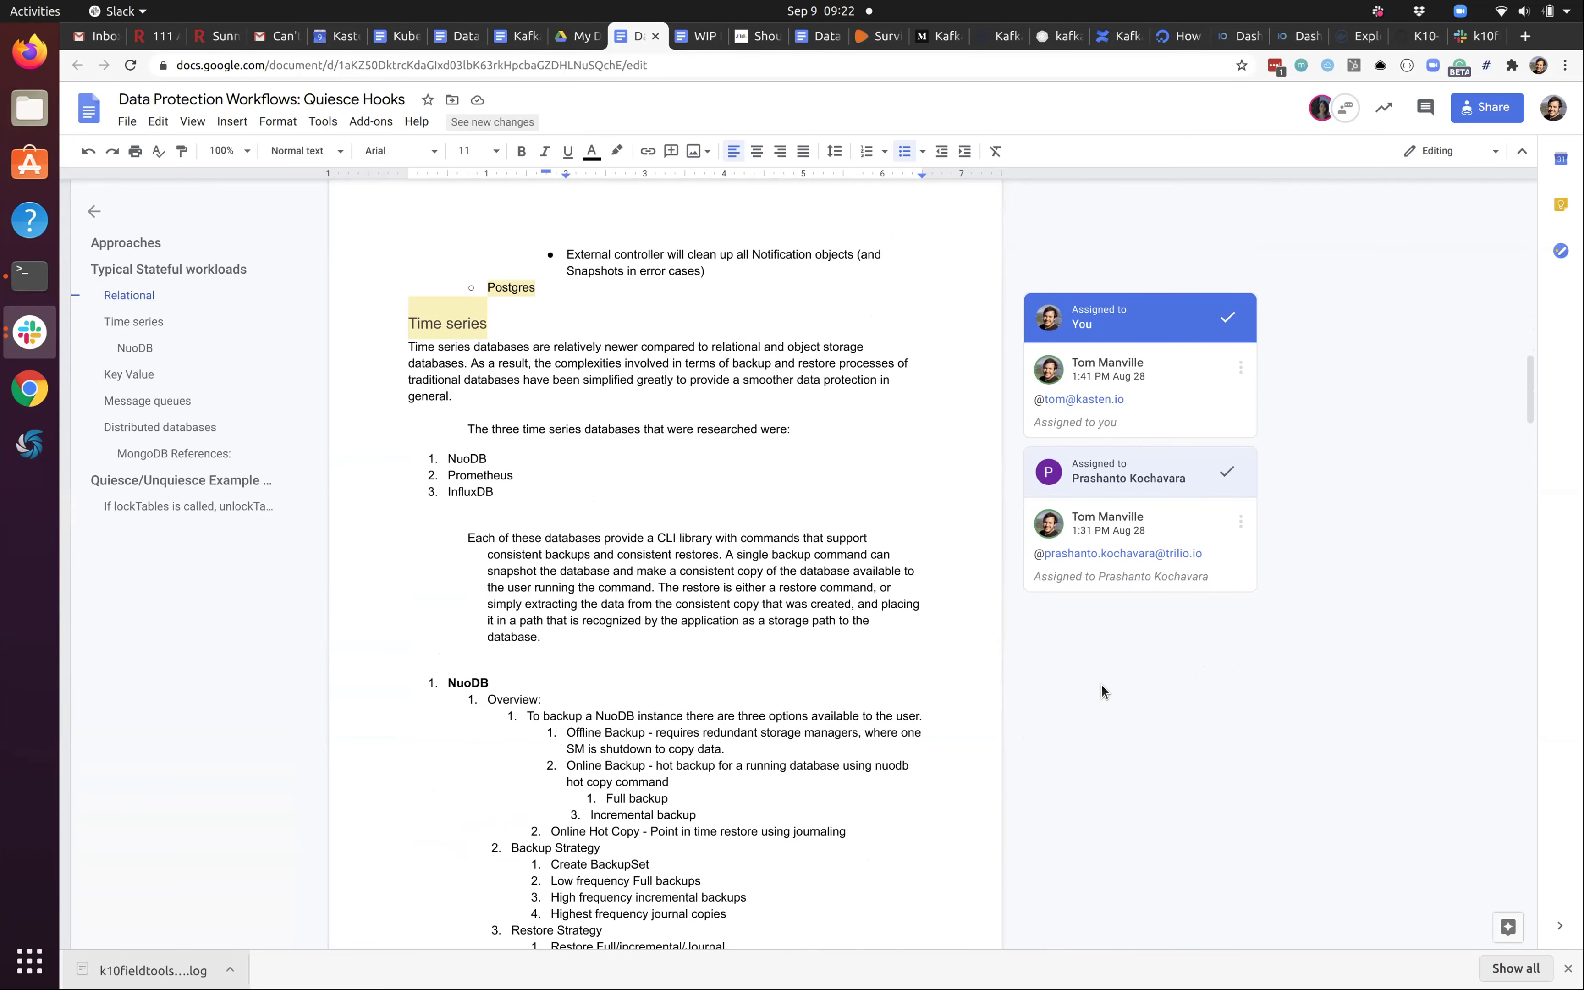
{"action": "scroll", "coordinate": [1101, 683], "scroll_direction": "up", "scroll_amount": 8}
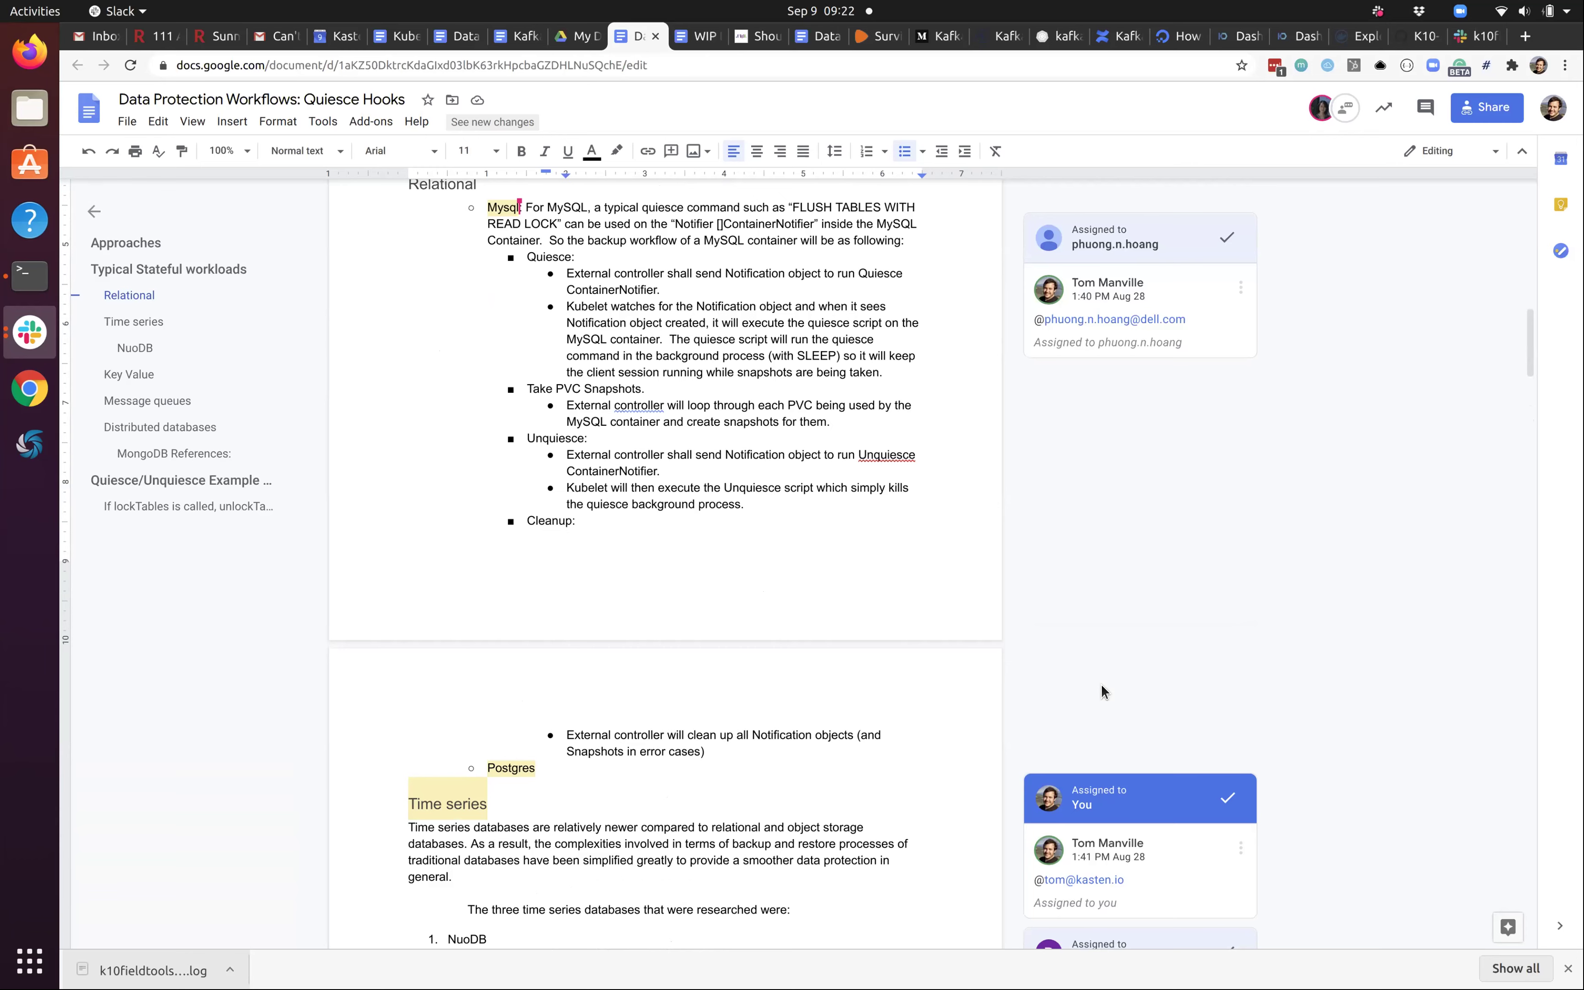
{"action": "scroll", "coordinate": [1101, 687], "scroll_direction": "down", "scroll_amount": 1}
{"action": "scroll", "coordinate": [1101, 686], "scroll_direction": "up", "scroll_amount": 2}
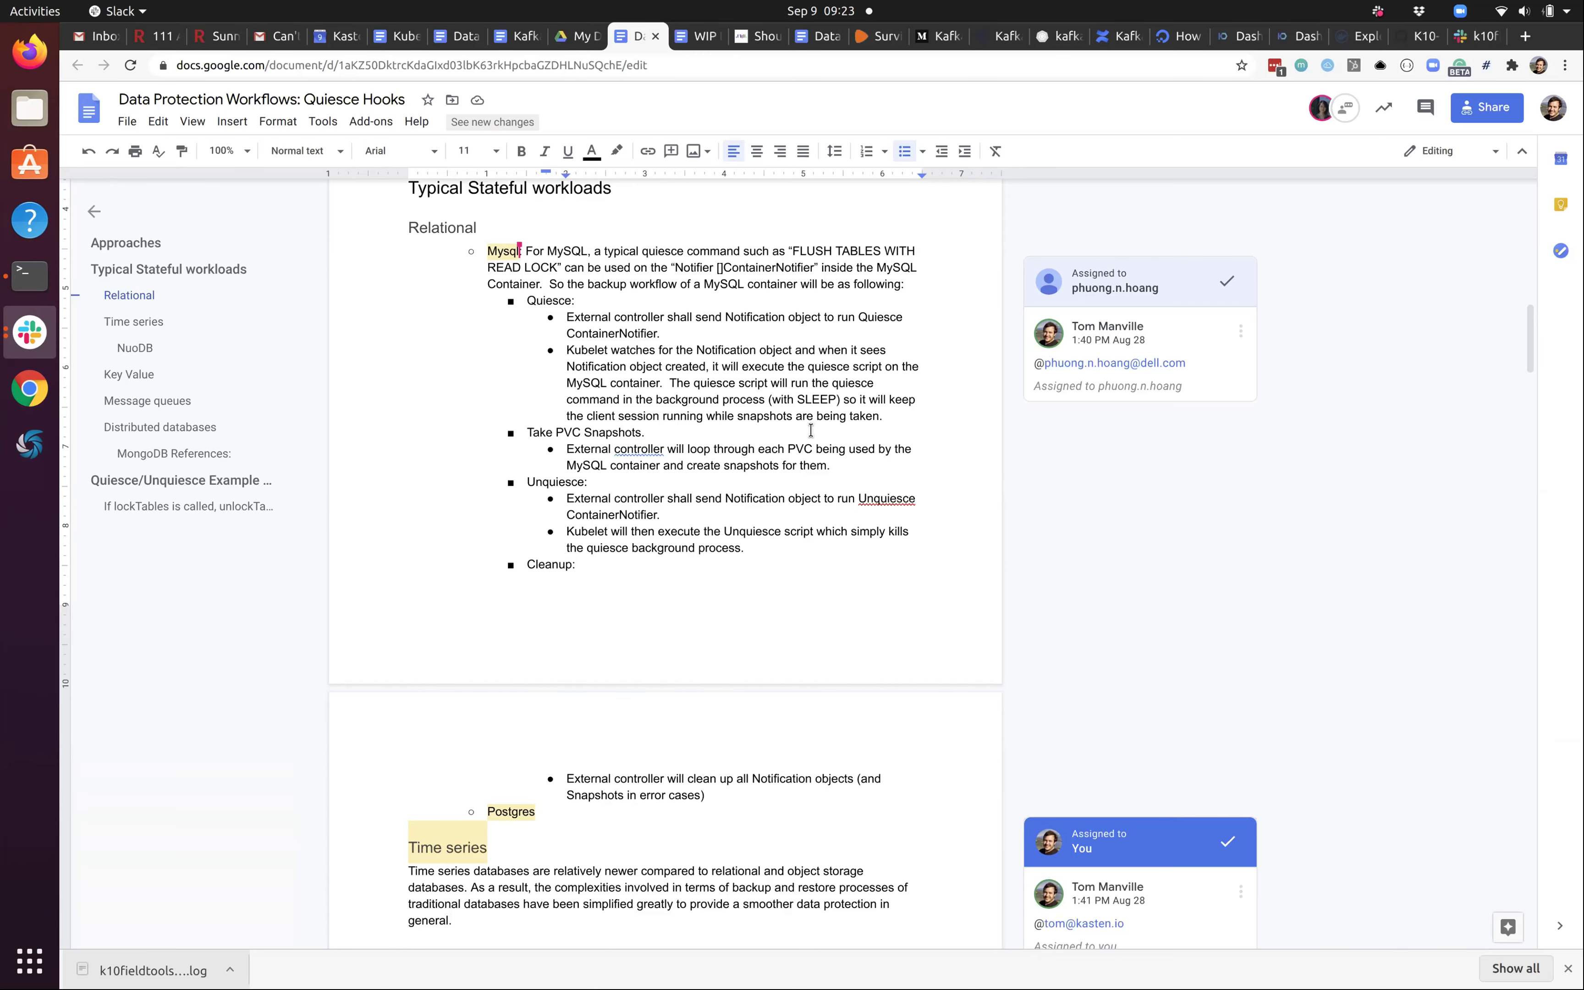
- Read the Time series introduction and NuoDB's backup options, backup strategy and restore strategy
{"action": "scroll", "coordinate": [810, 430], "scroll_direction": "down", "scroll_amount": 1}
{"action": "scroll", "coordinate": [810, 430], "scroll_direction": "down", "scroll_amount": 4}
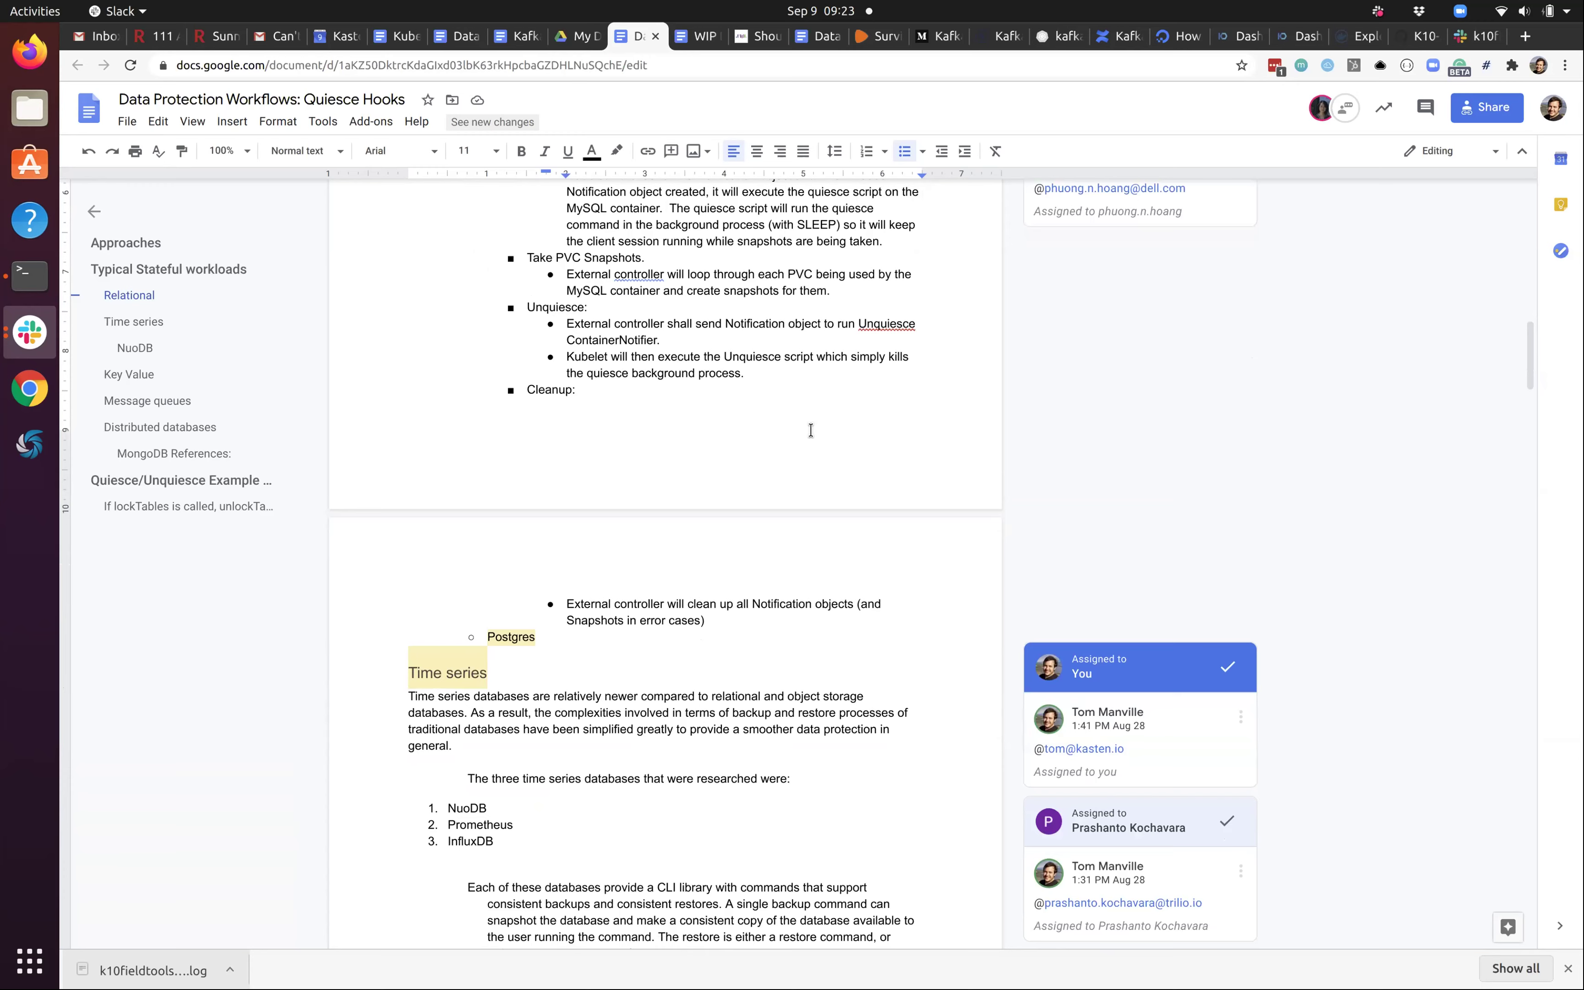
{"action": "scroll", "coordinate": [810, 430], "scroll_direction": "down", "scroll_amount": 8}
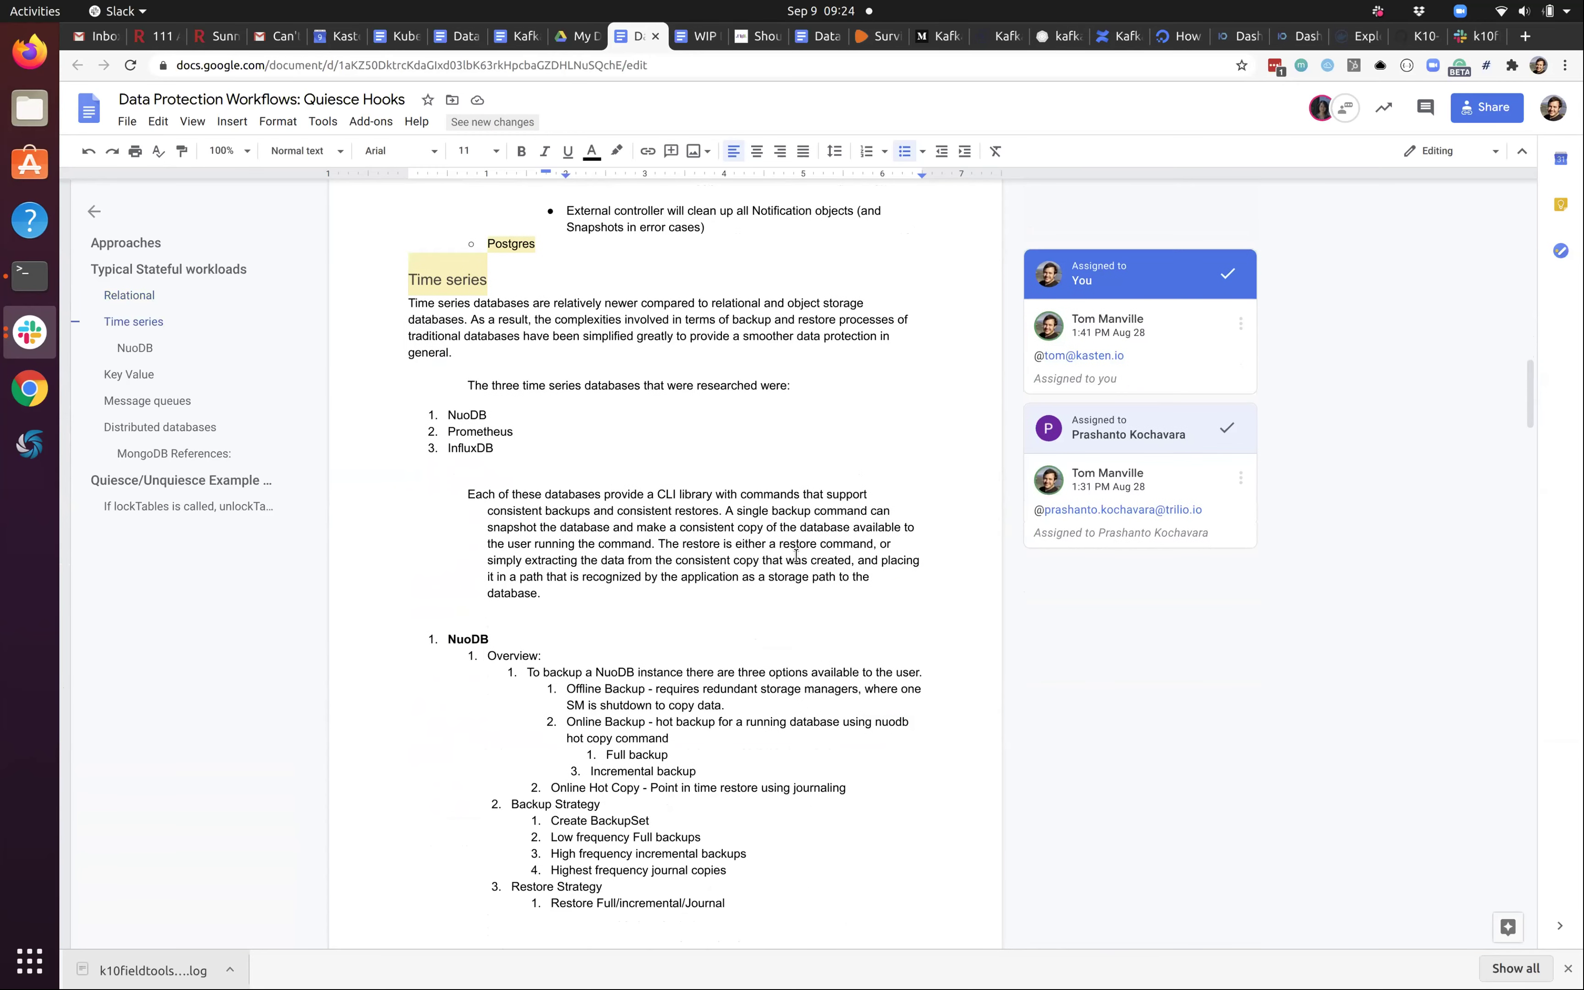
{"action": "scroll", "coordinate": [787, 564], "scroll_direction": "down", "scroll_amount": 1}
{"action": "scroll", "coordinate": [787, 564], "scroll_direction": "down", "scroll_amount": 1}
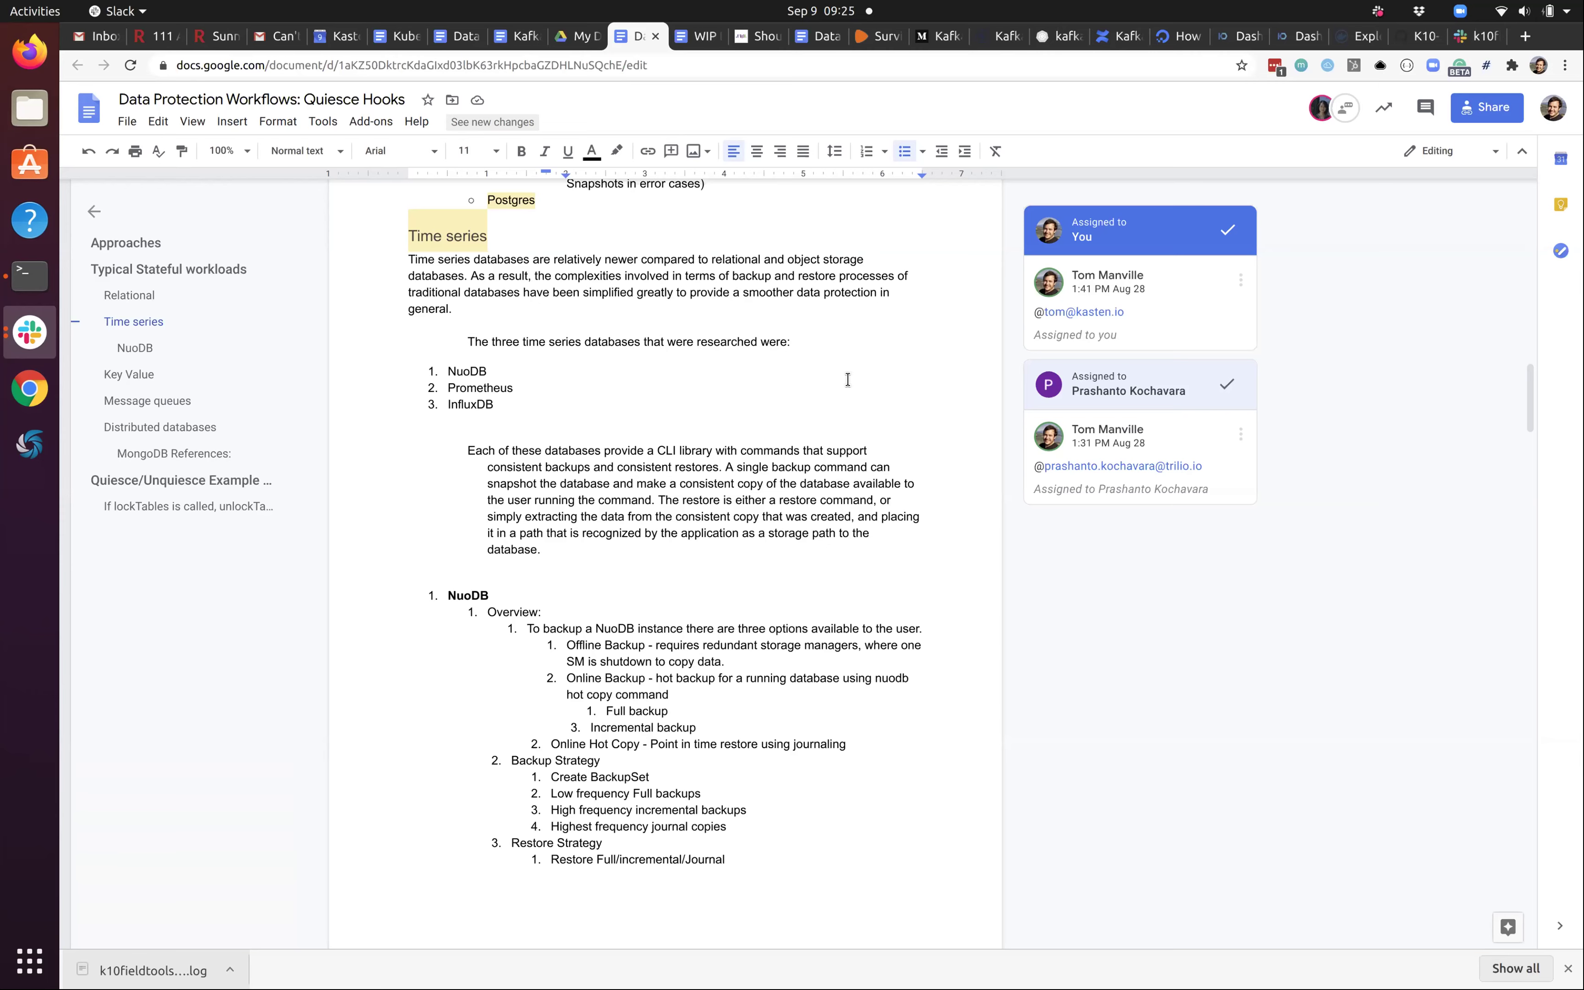
{"action": "scroll", "coordinate": [847, 380], "scroll_direction": "down", "scroll_amount": 5}
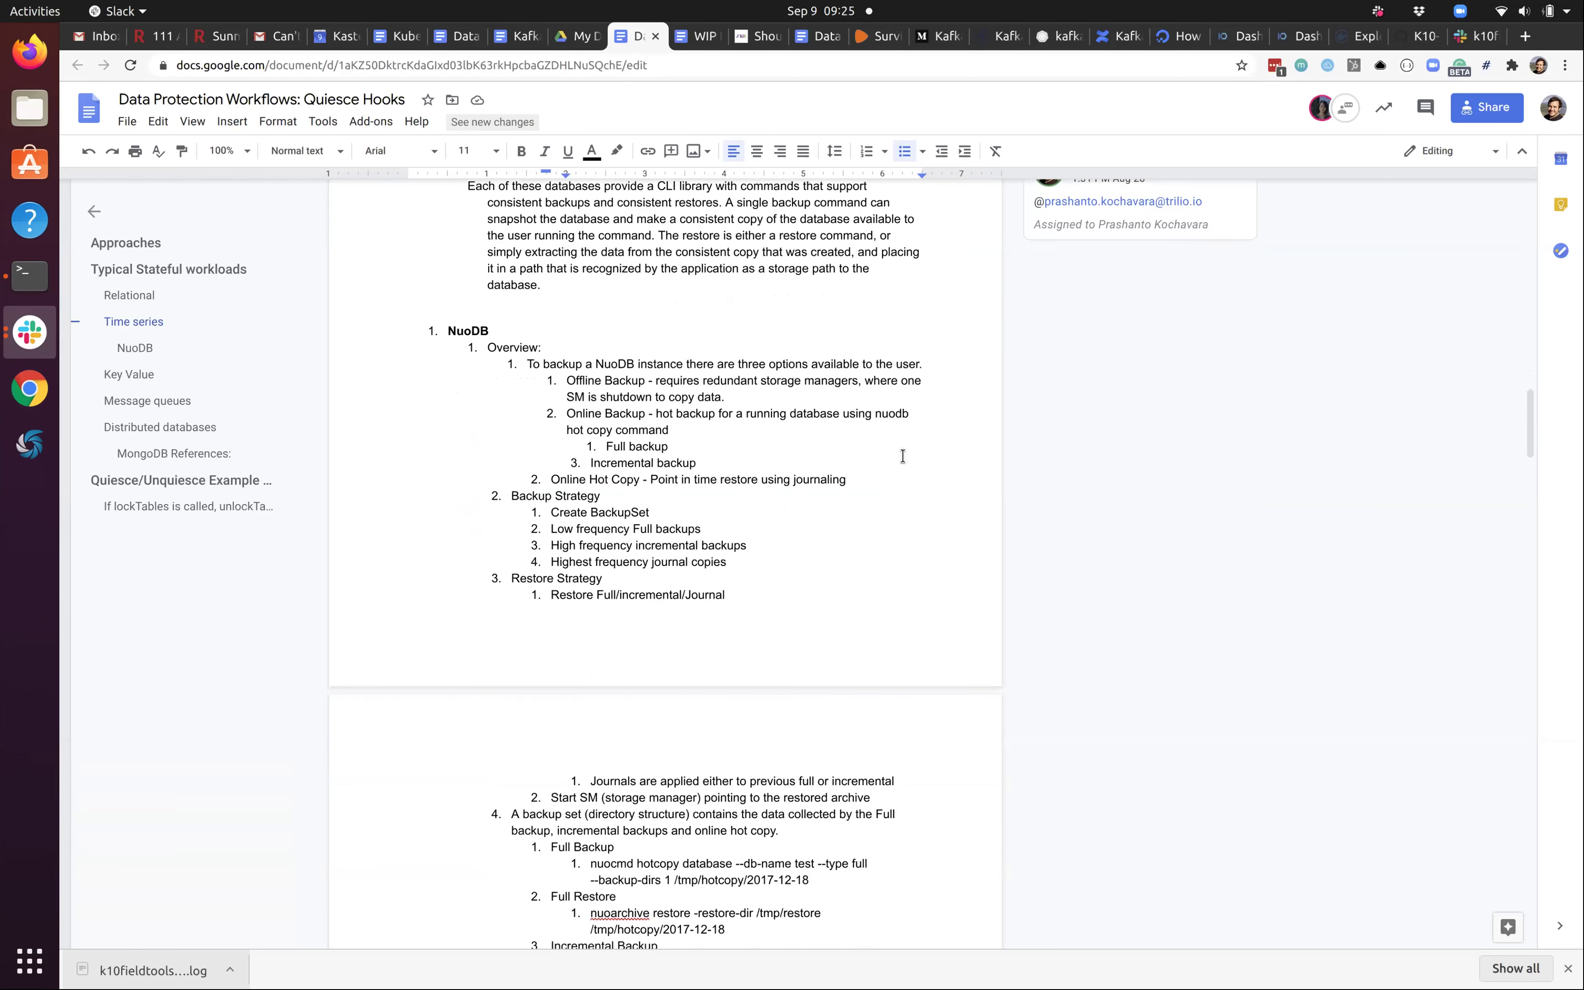
{"action": "scroll", "coordinate": [902, 456], "scroll_direction": "down", "scroll_amount": 2}
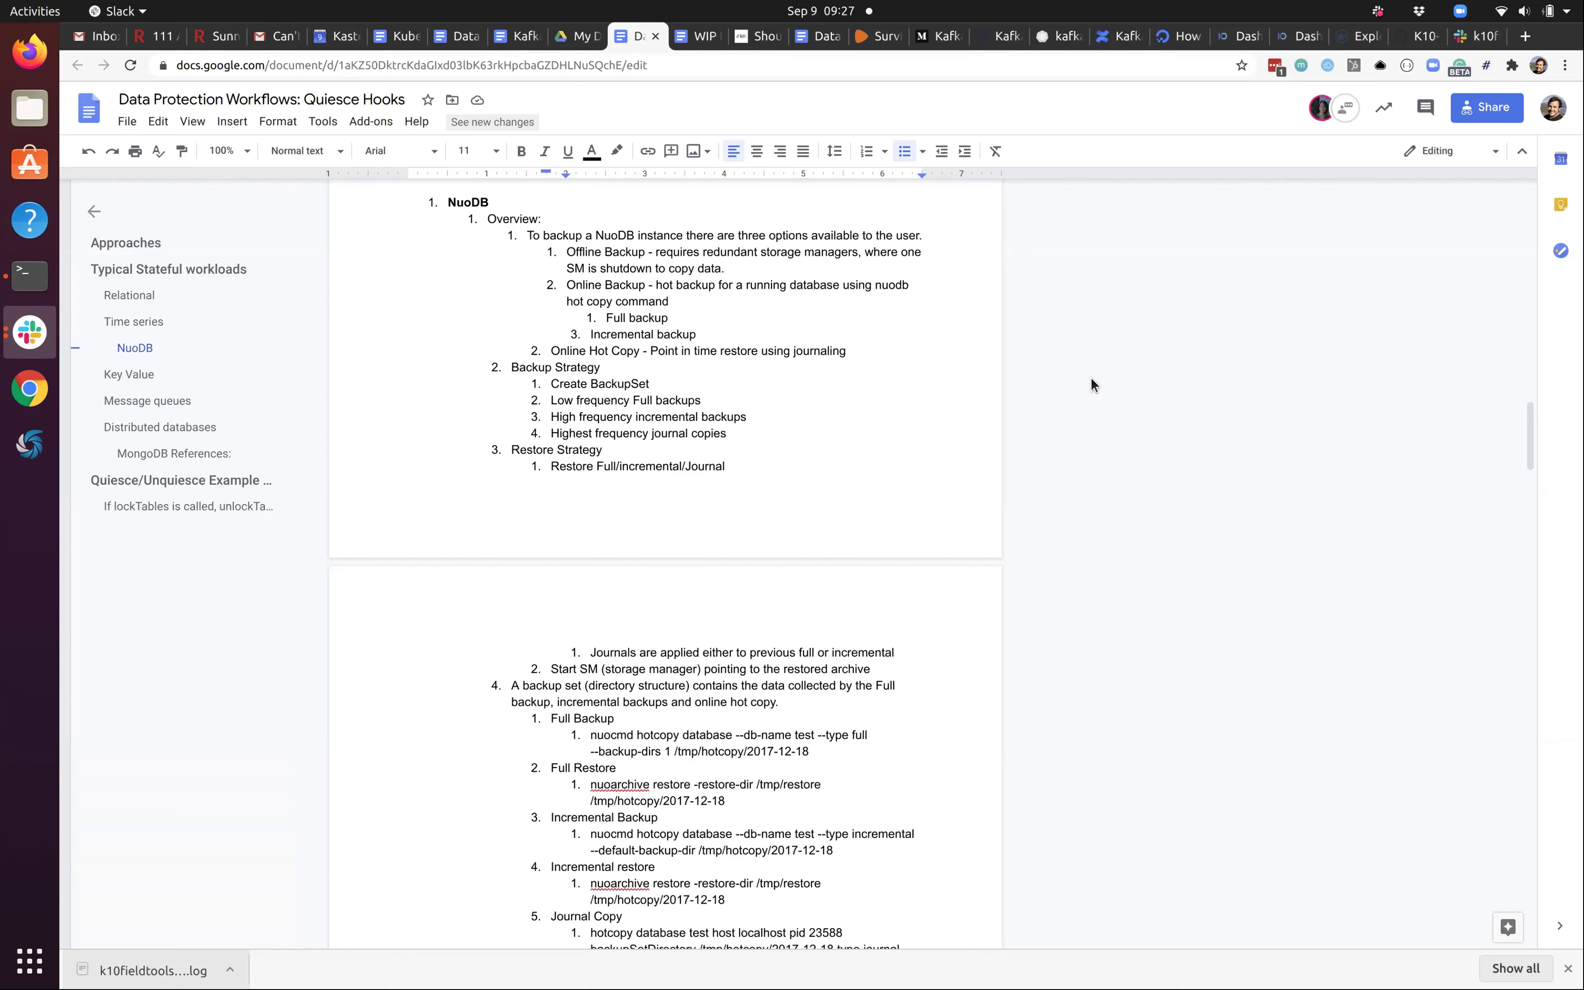
- Review the NuoDB backup set commands for full, incremental and journal operations, along with the Prometheus snapshot strategy
{"action": "scroll", "coordinate": [1131, 567], "scroll_direction": "down", "scroll_amount": 3}
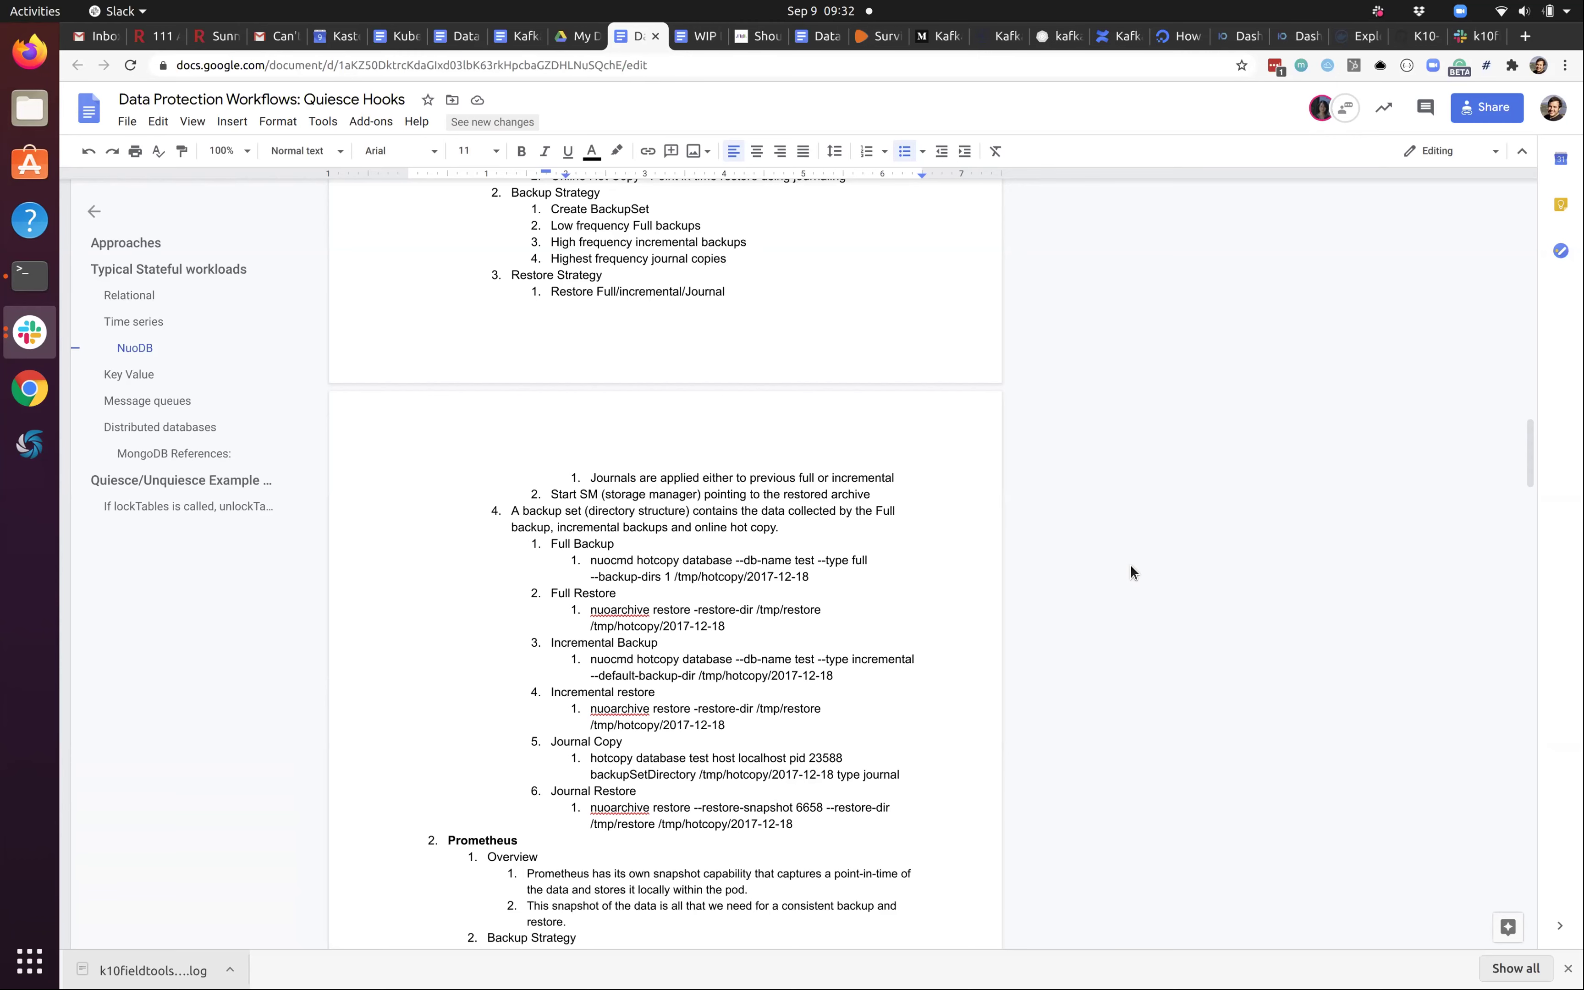
{"action": "scroll", "coordinate": [1133, 572], "scroll_direction": "down", "scroll_amount": 5}
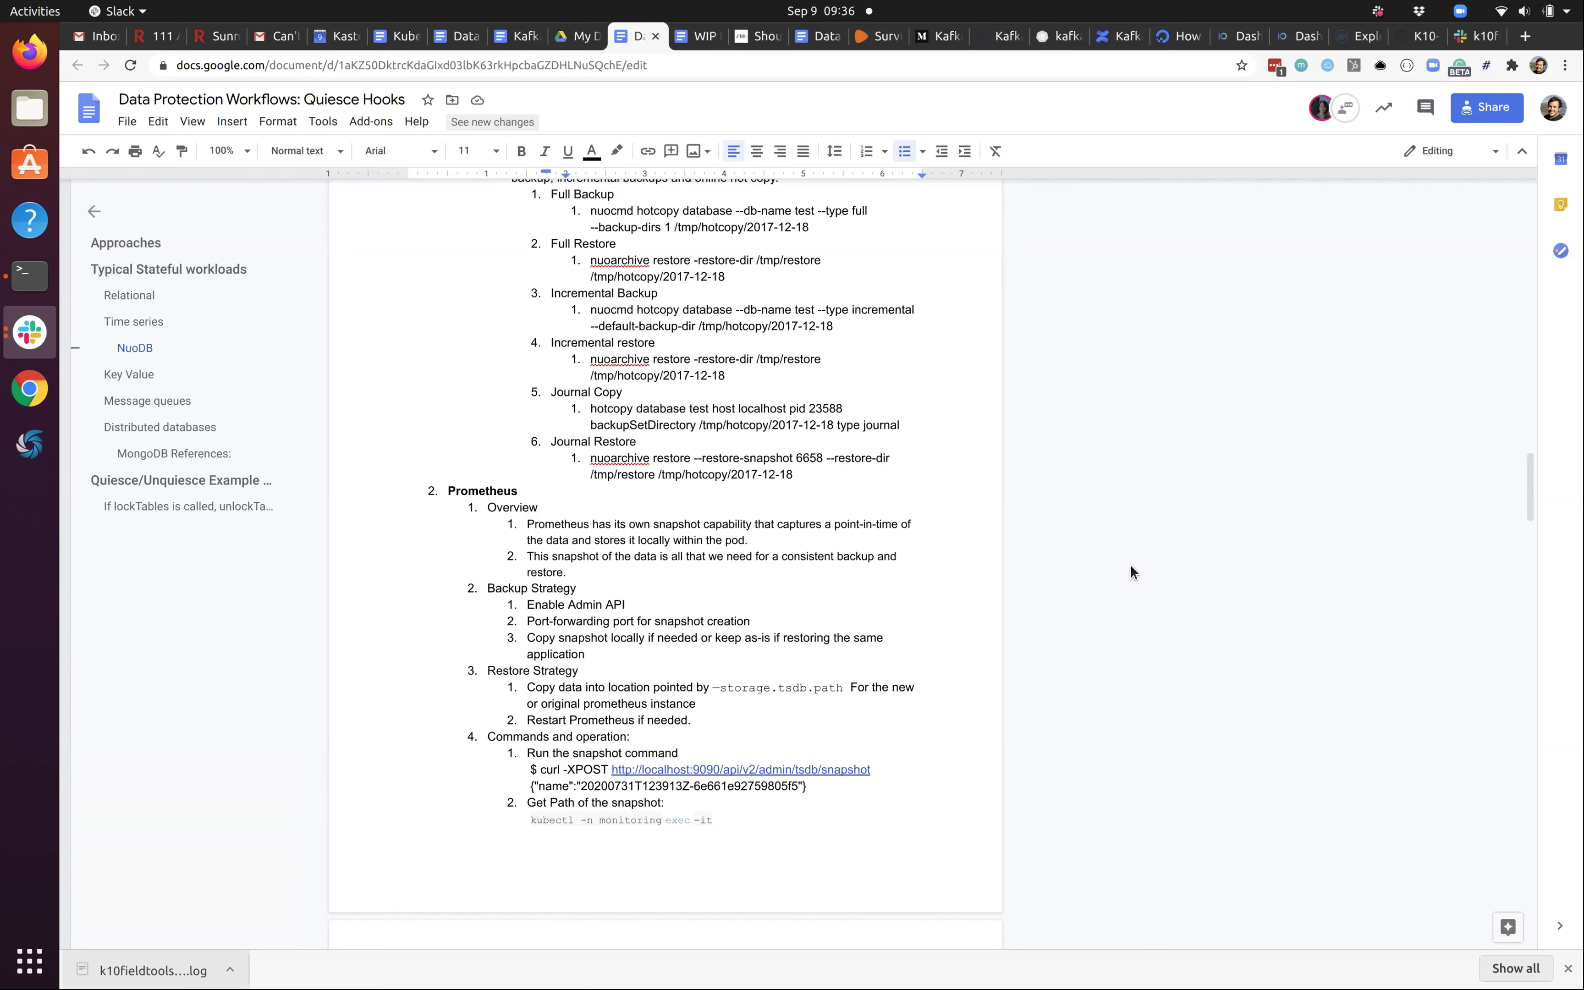
{"action": "scroll", "coordinate": [1131, 565], "scroll_direction": "up", "scroll_amount": 6}
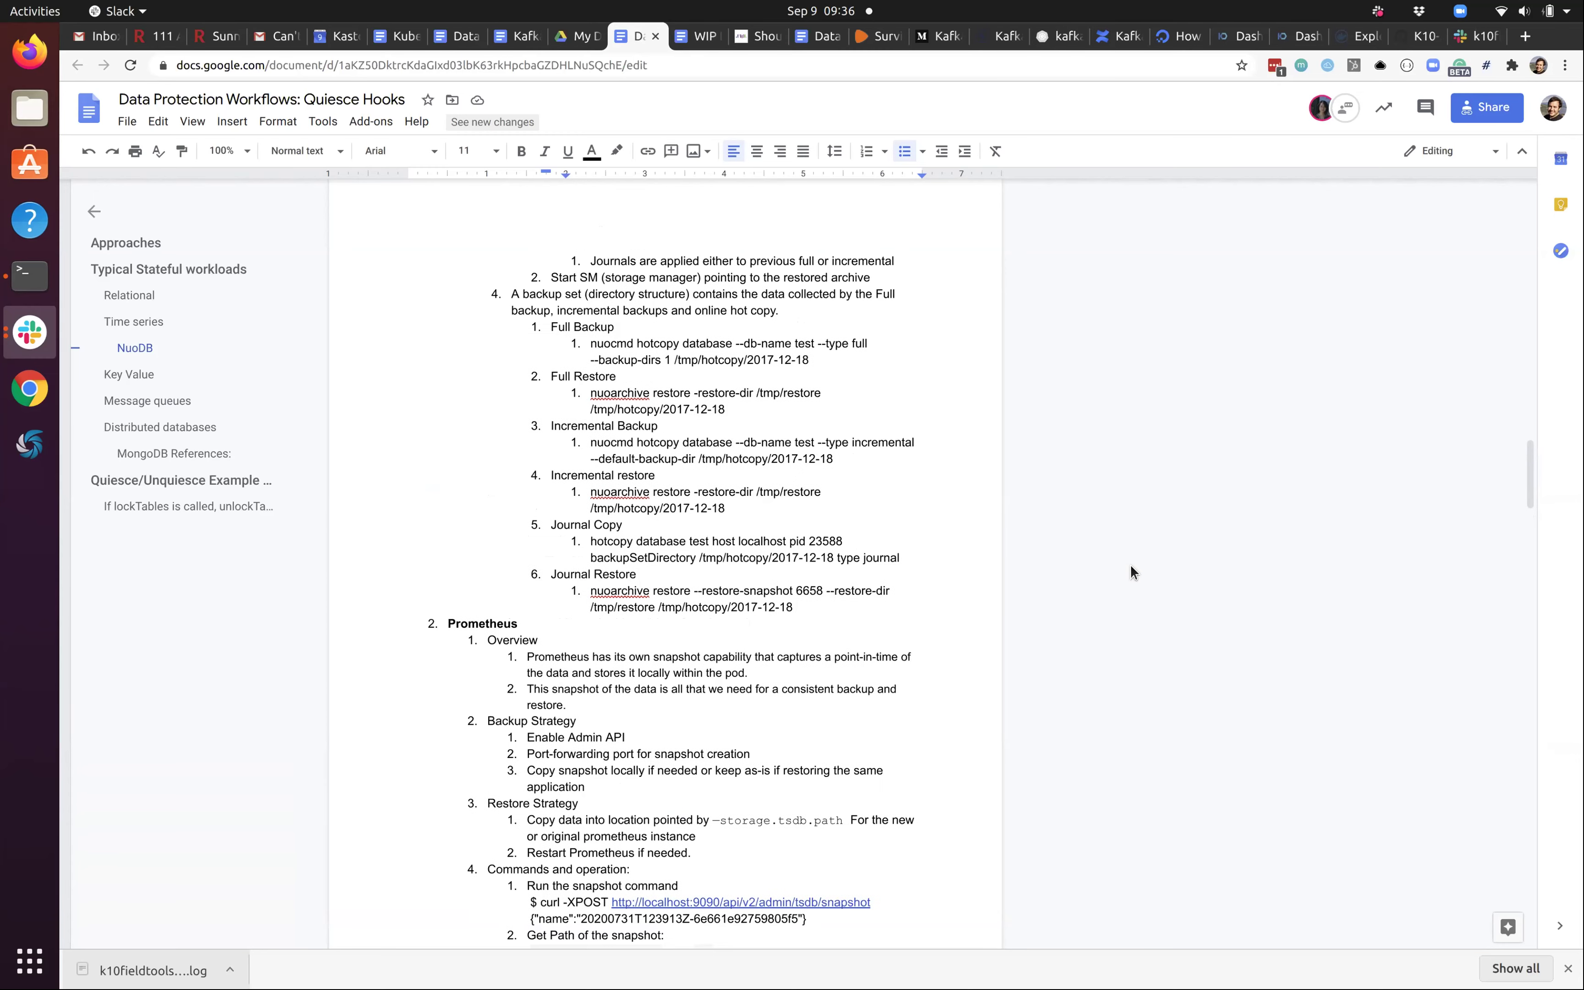
{"action": "scroll", "coordinate": [1132, 571], "scroll_direction": "up", "scroll_amount": 2}
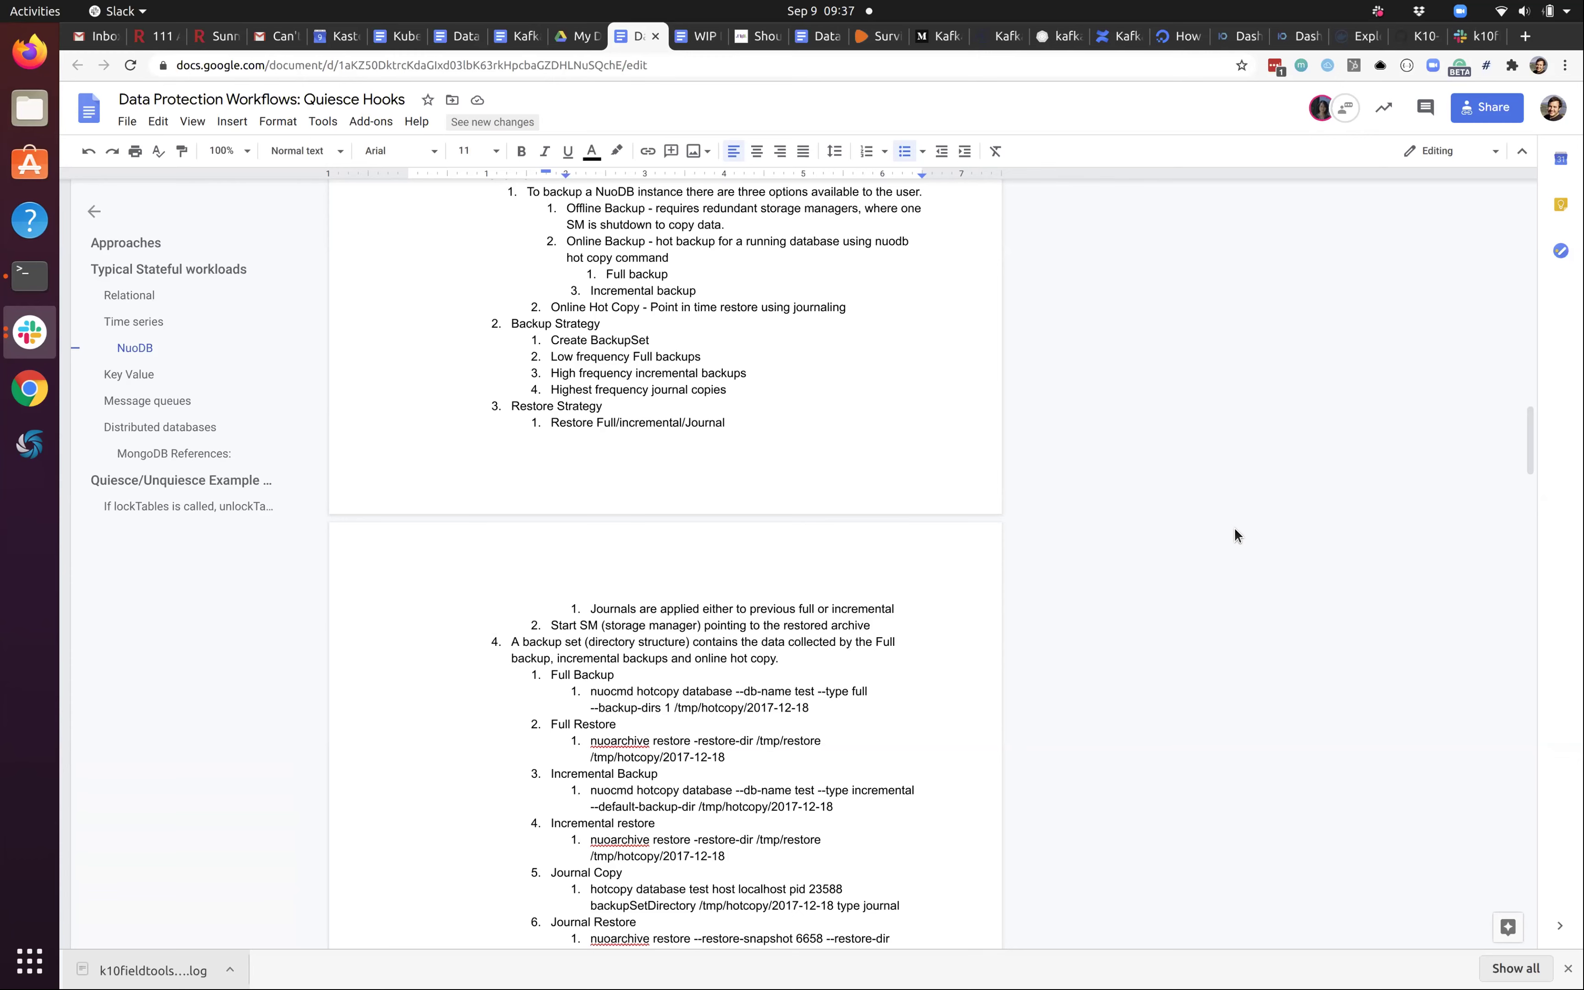
{"action": "left_click", "coordinate": [969, 562]}
{"action": "scroll", "coordinate": [1155, 596], "scroll_direction": "down", "scroll_amount": 1}
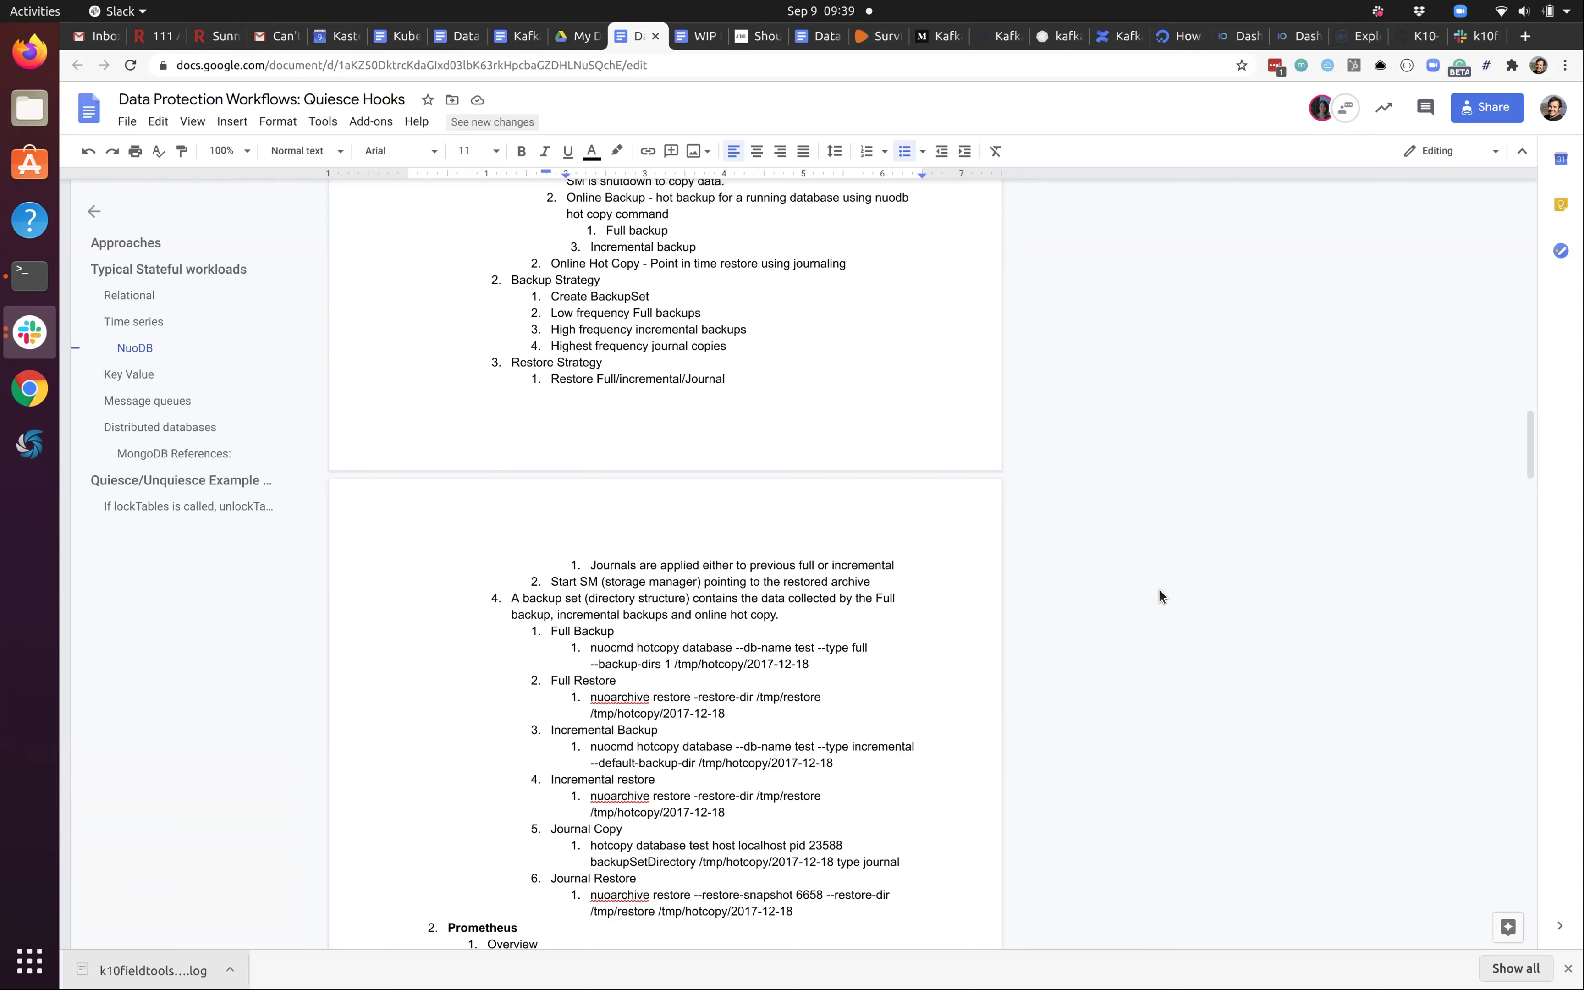
- Examine the InfluxDB backup and restore strategies and commands, and return to the NuoDB backup set commands
{"action": "scroll", "coordinate": [1158, 595], "scroll_direction": "down", "scroll_amount": 12}
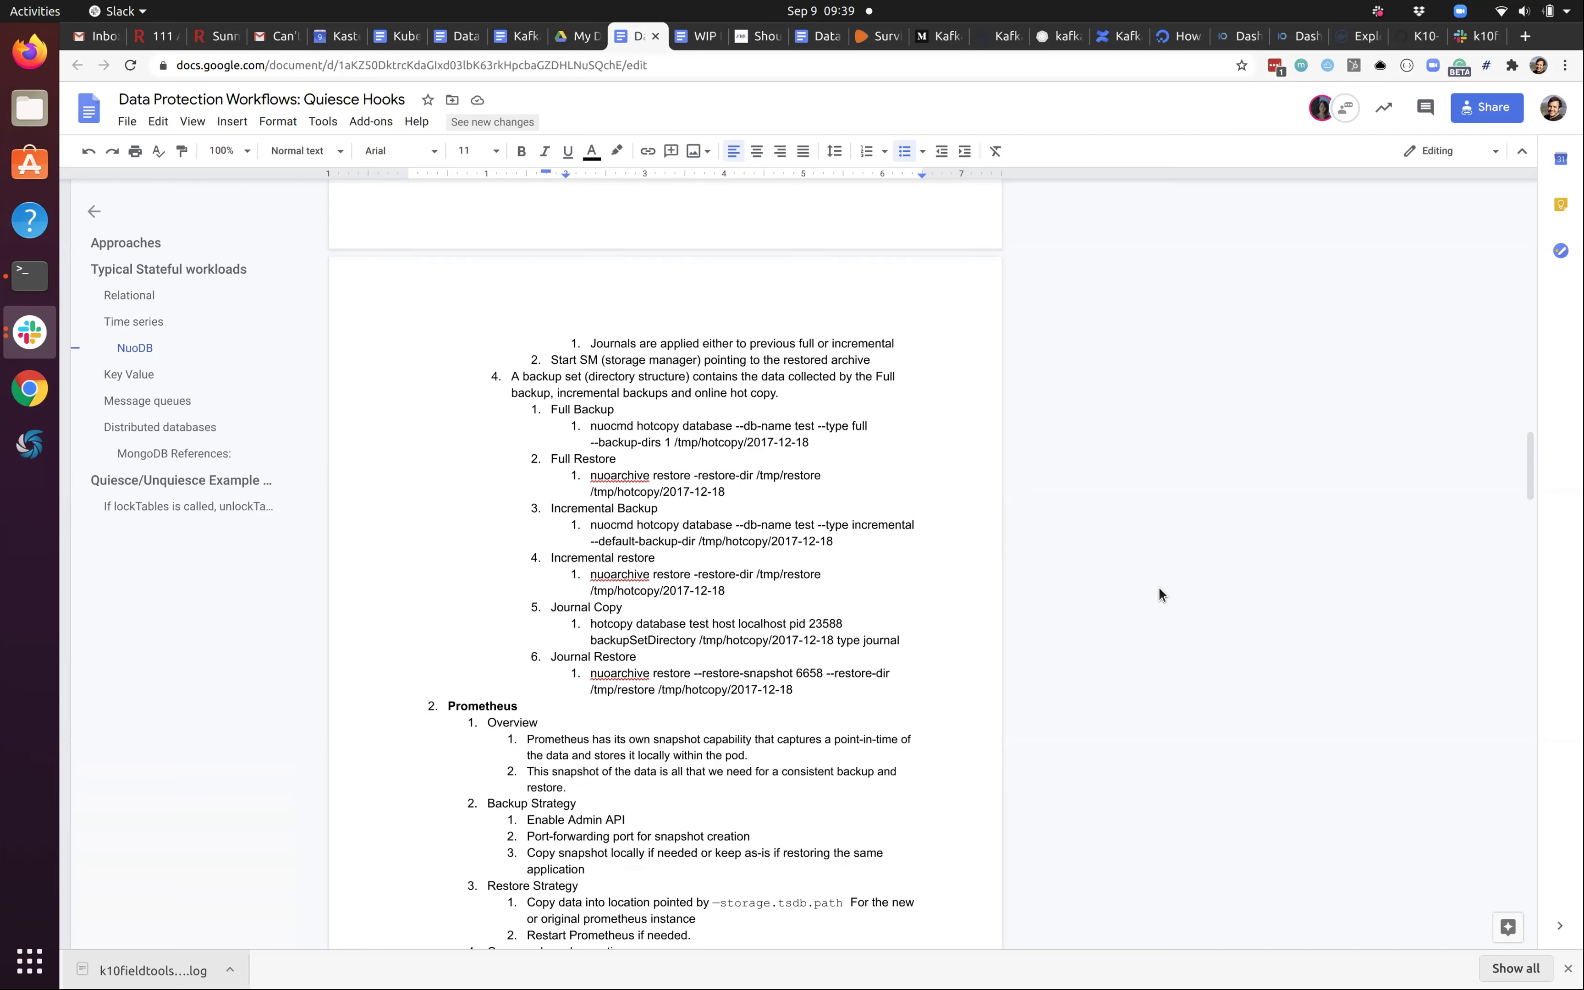
{"action": "scroll", "coordinate": [1158, 588], "scroll_direction": "down", "scroll_amount": 7}
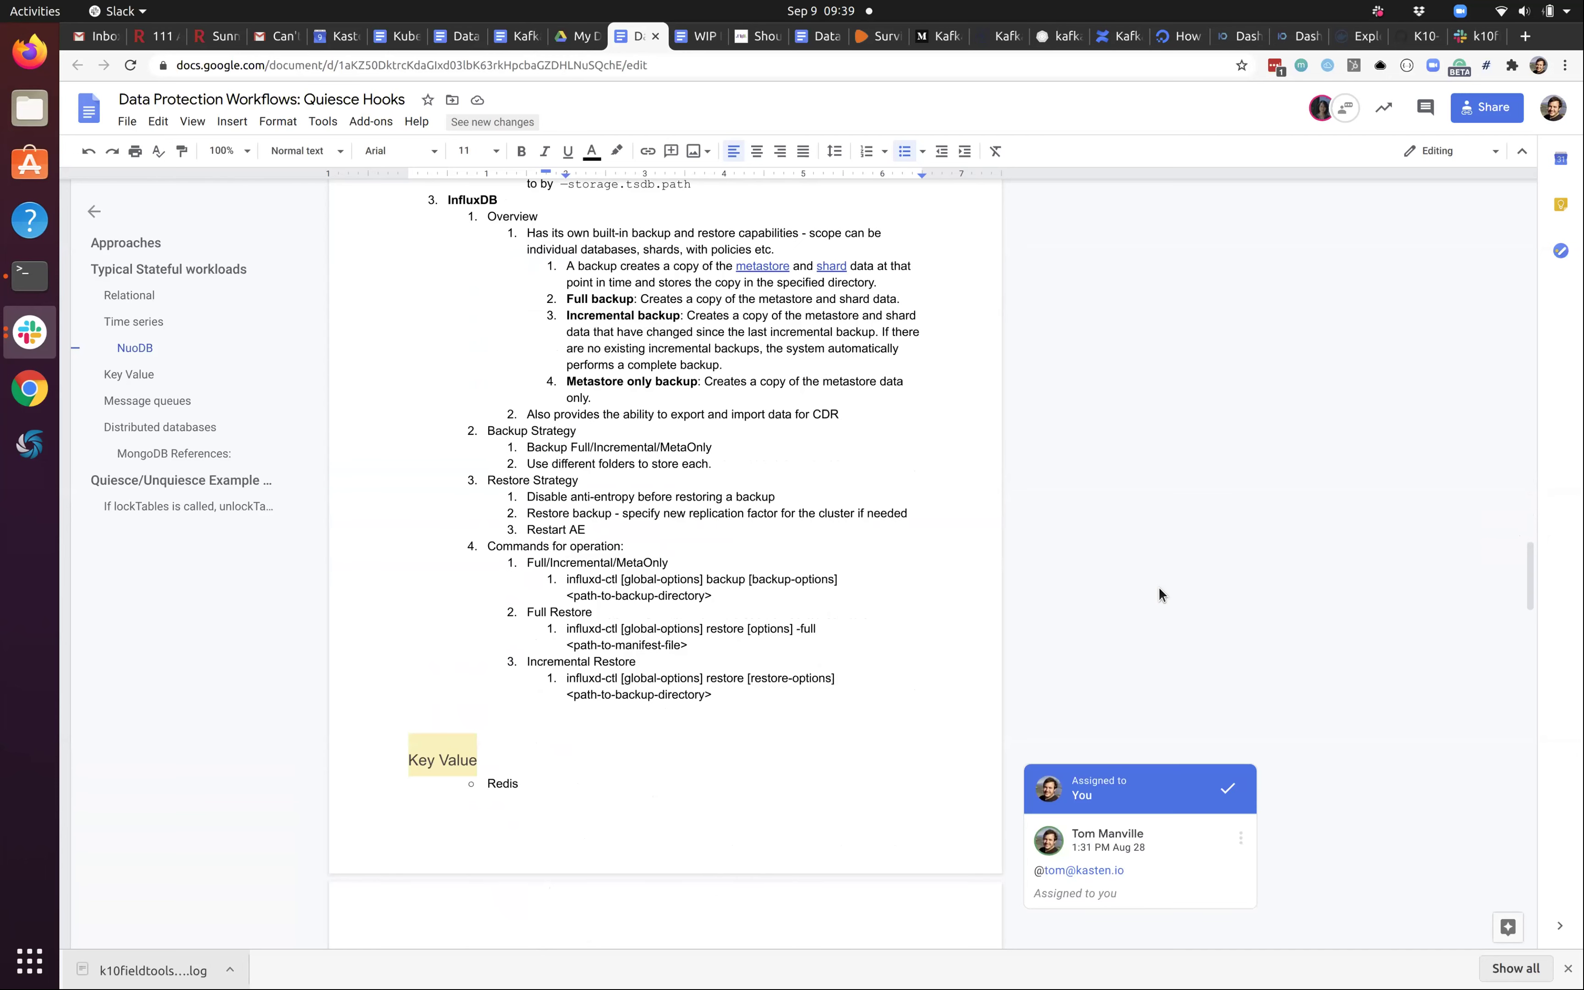
{"action": "scroll", "coordinate": [1158, 588], "scroll_direction": "up", "scroll_amount": 1}
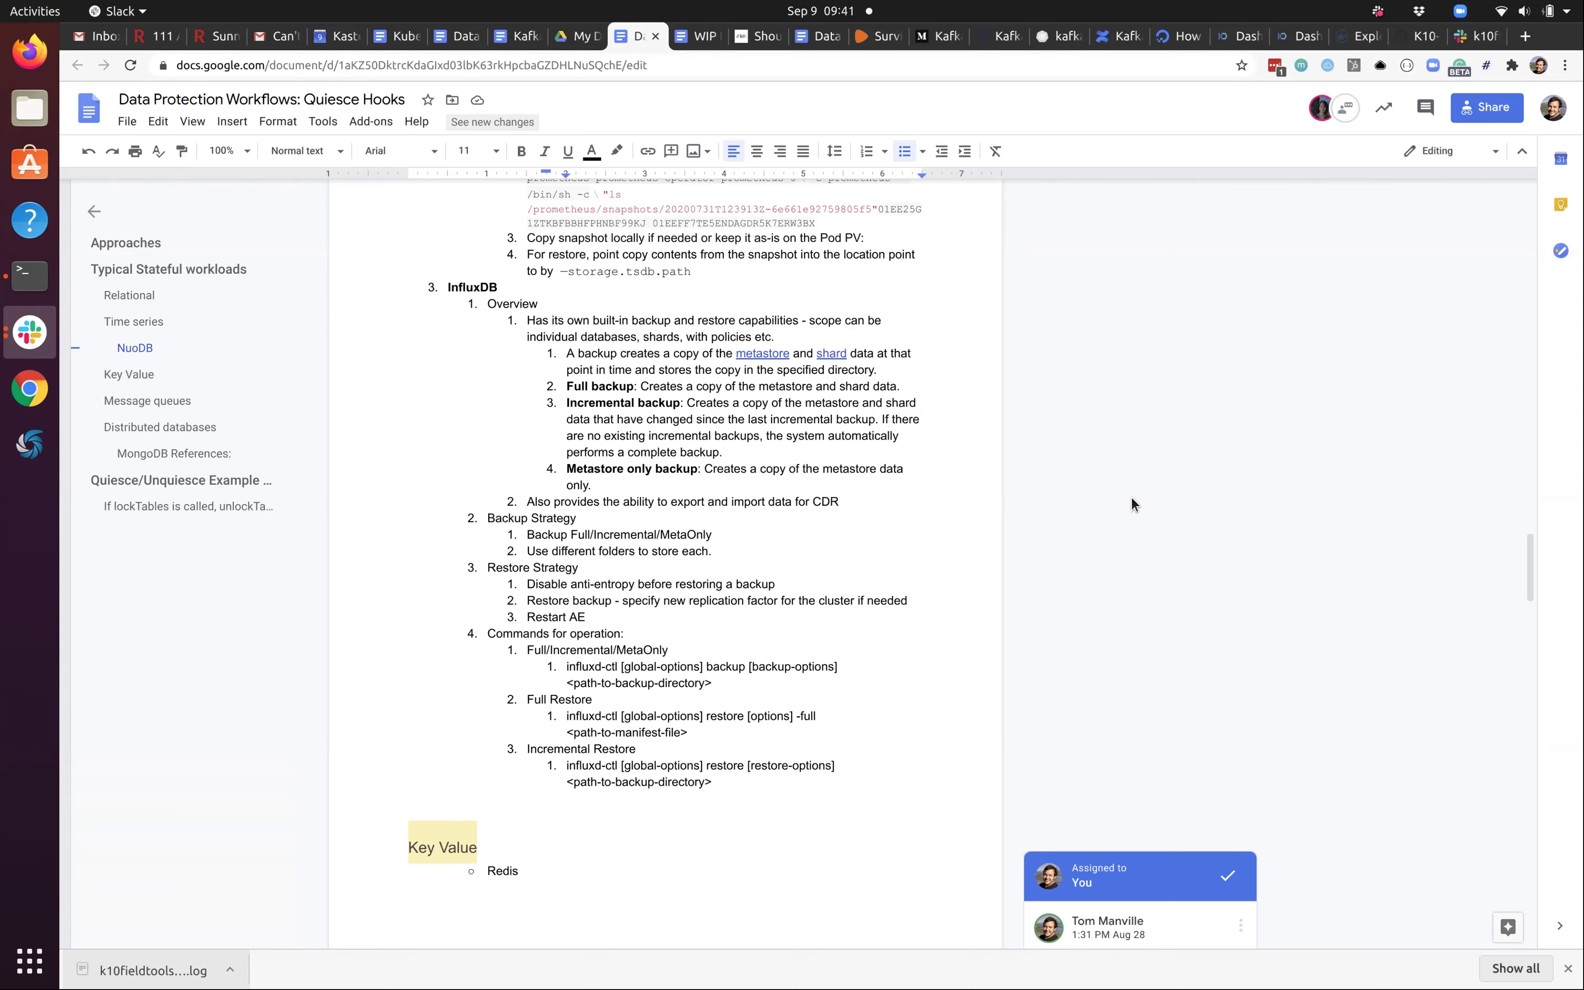
{"action": "scroll", "coordinate": [1134, 504], "scroll_direction": "up", "scroll_amount": 9}
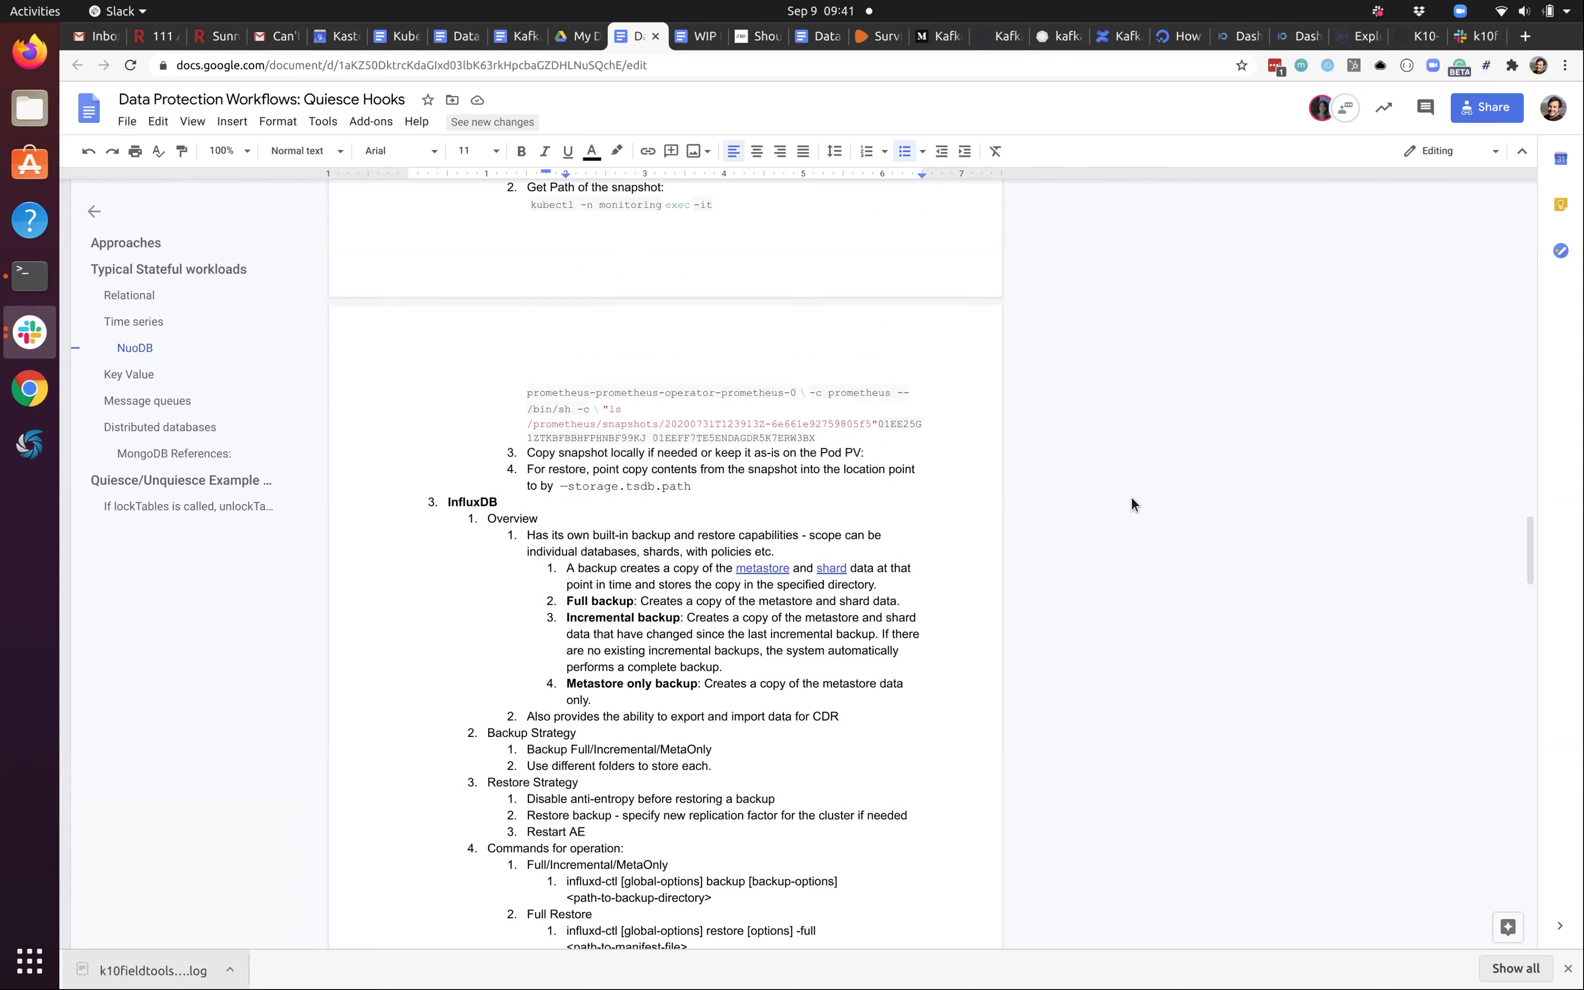
{"action": "scroll", "coordinate": [1134, 555], "scroll_direction": "up", "scroll_amount": 8}
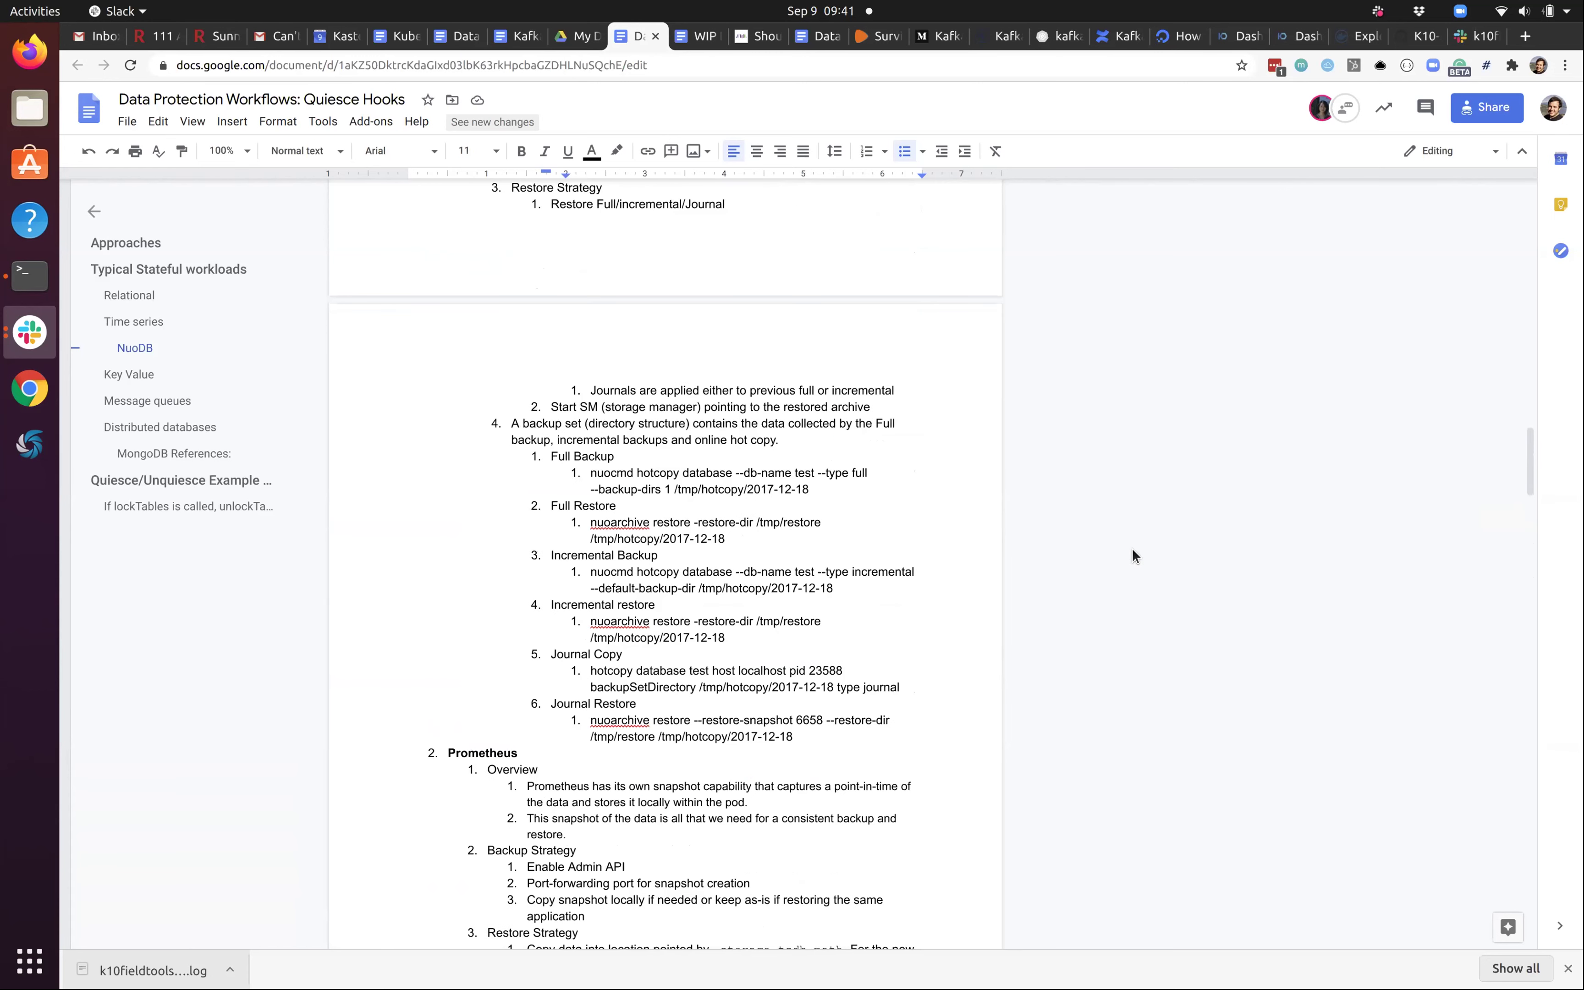
- Skim from the NuoDB commands through Prometheus, InfluxDB, Key Value and Message queues to the Mongo entry under Distributed databases
{"action": "scroll", "coordinate": [1134, 555], "scroll_direction": "down", "scroll_amount": 1}
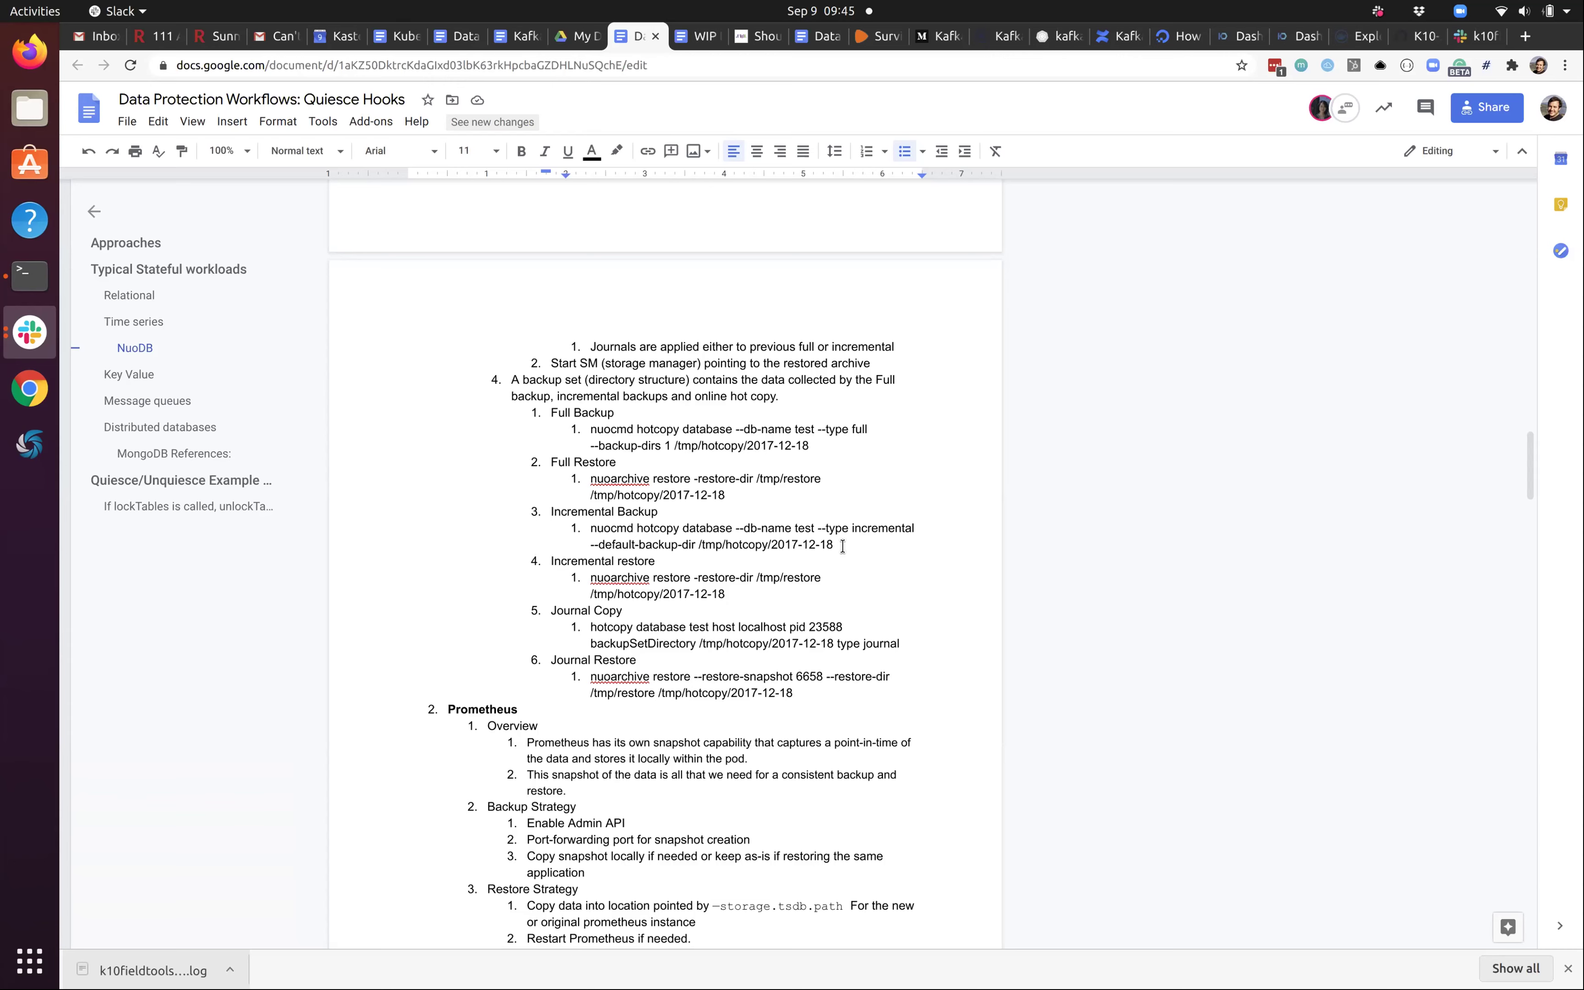
{"action": "scroll", "coordinate": [843, 546], "scroll_direction": "down", "scroll_amount": 1}
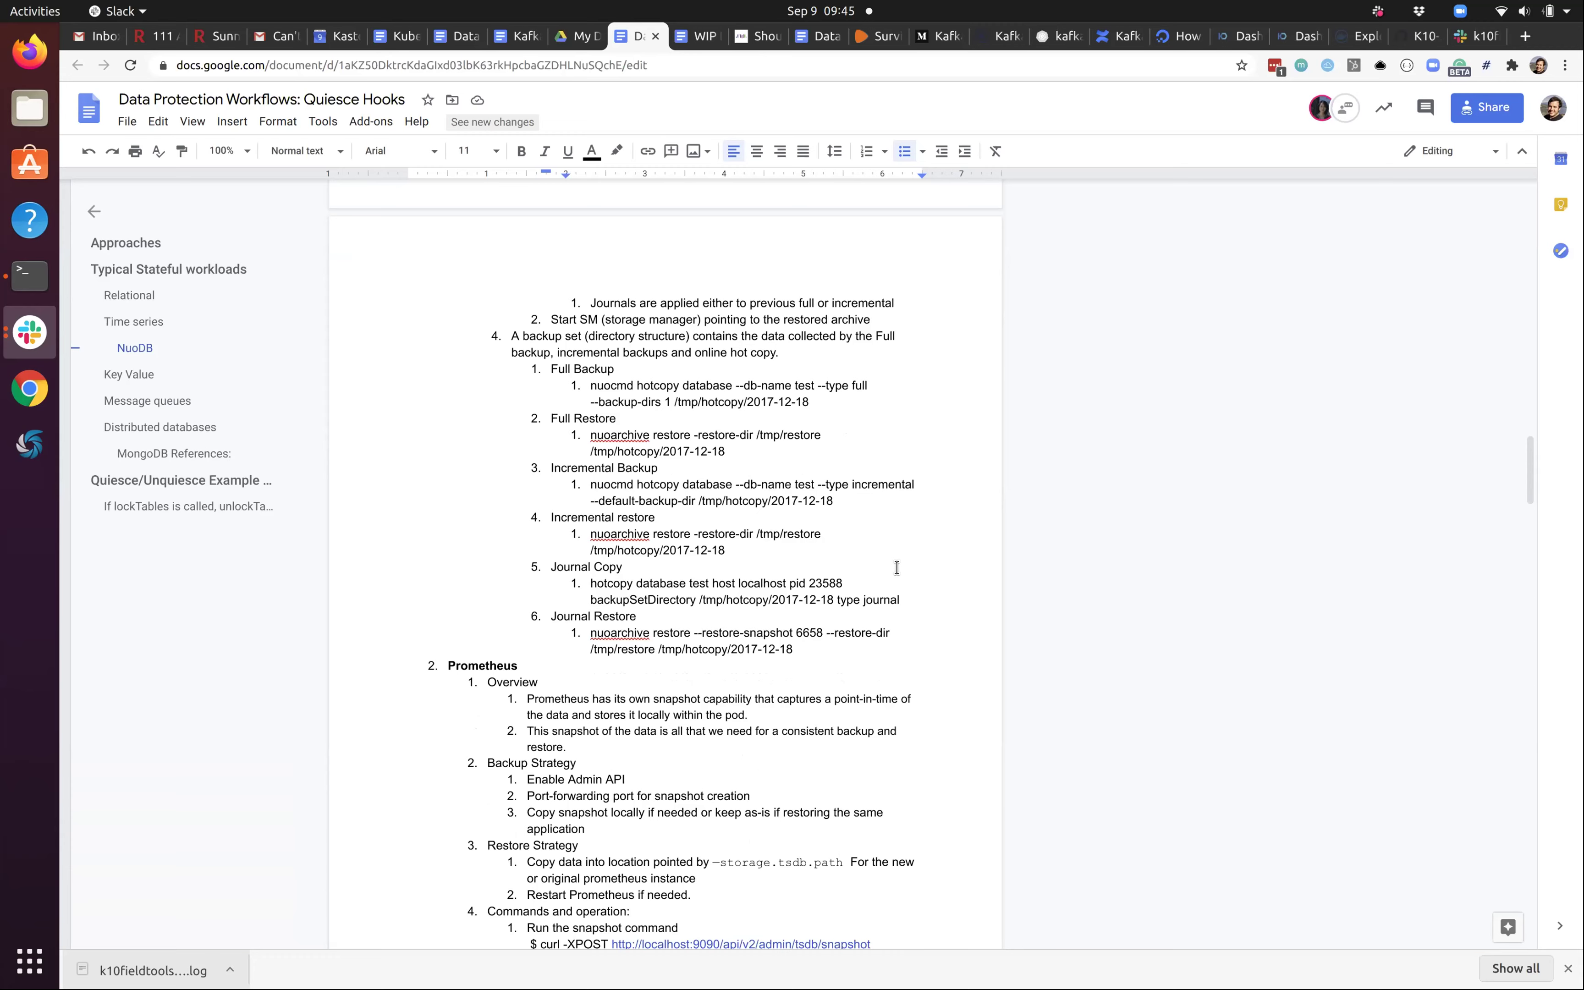
{"action": "scroll", "coordinate": [897, 567], "scroll_direction": "down", "scroll_amount": 10}
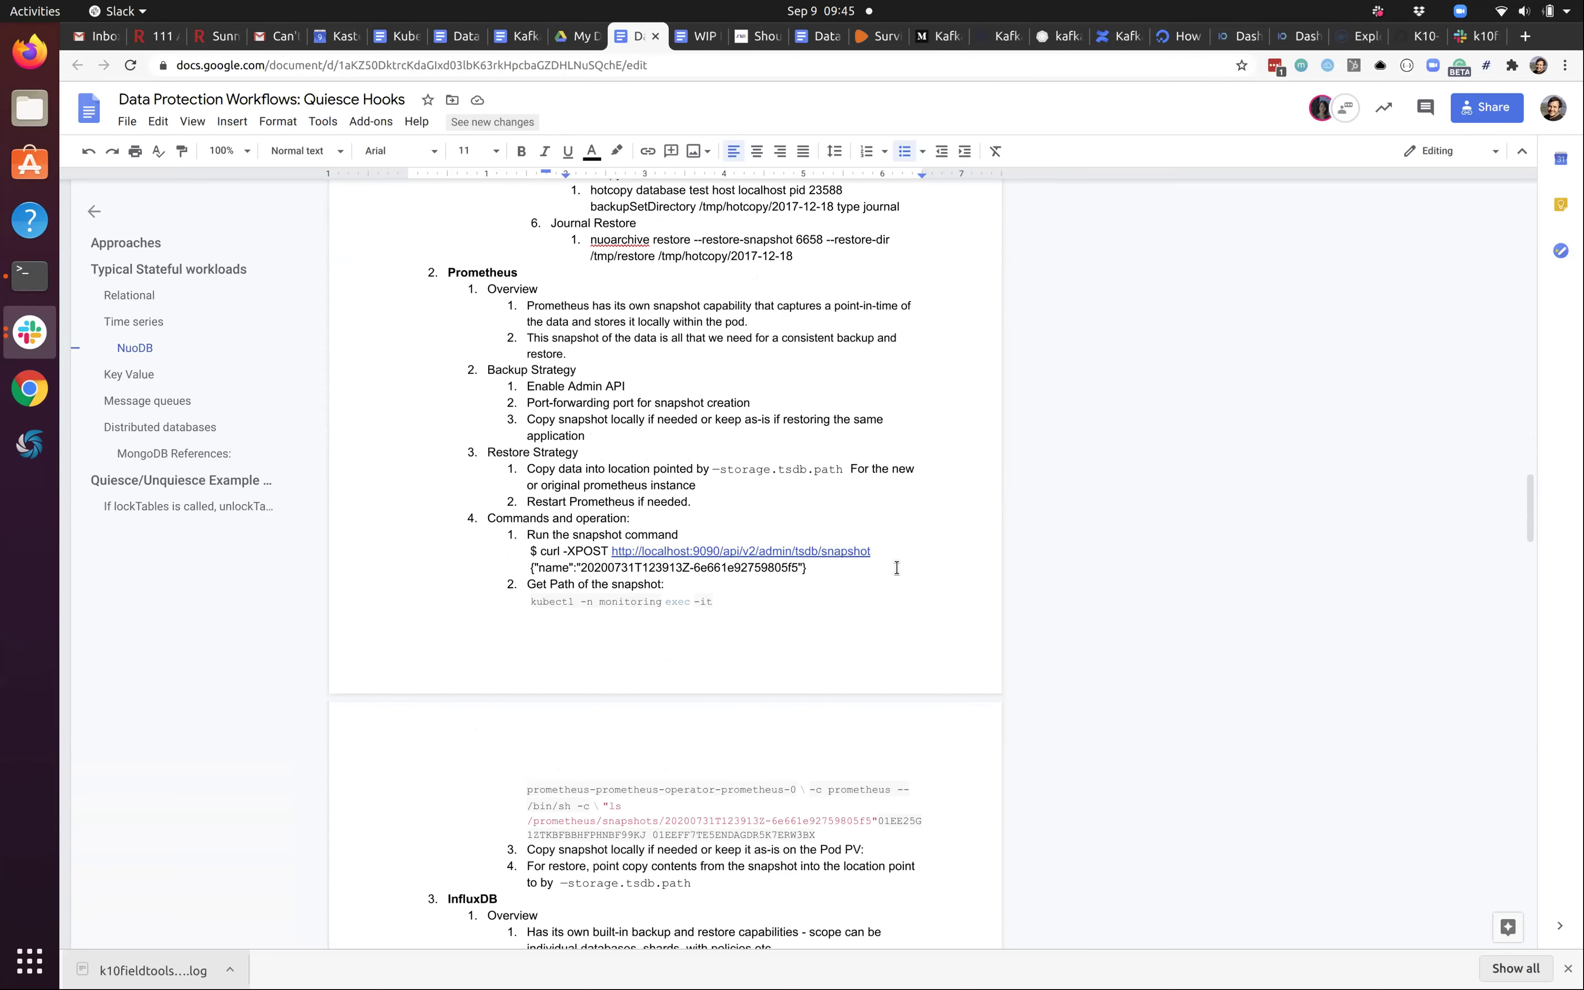
{"action": "scroll", "coordinate": [896, 567], "scroll_direction": "down", "scroll_amount": 15}
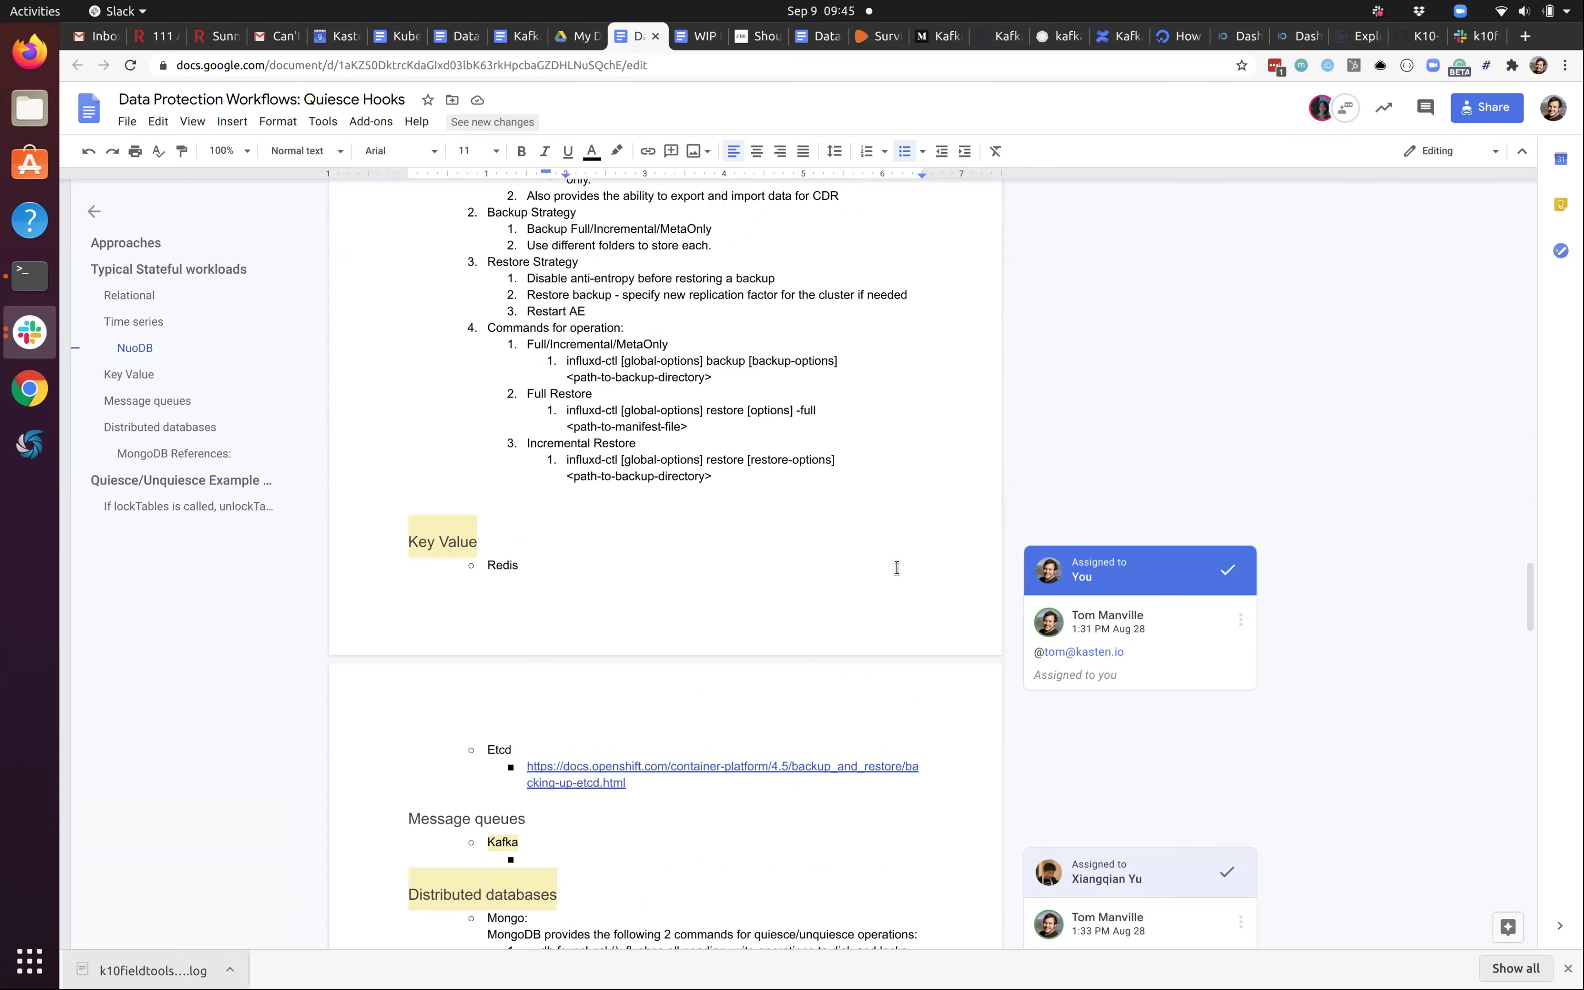
{"action": "scroll", "coordinate": [897, 567], "scroll_direction": "down", "scroll_amount": 3}
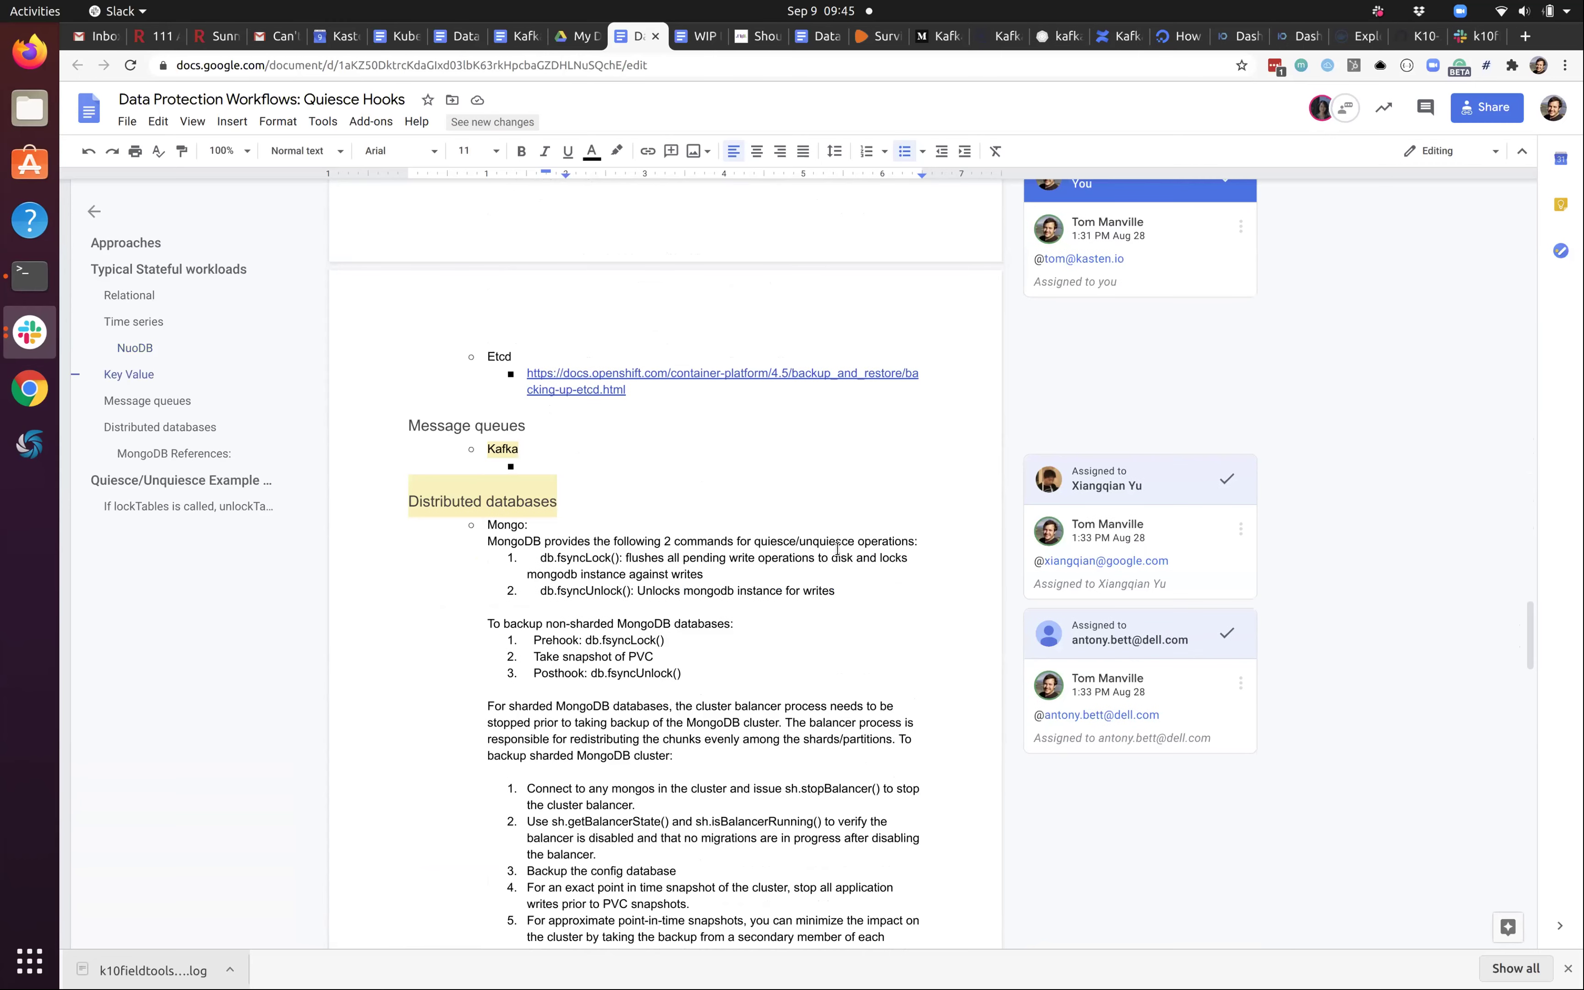
- Read the MongoDB quiesce commands, the non-sharded and sharded backup procedures, and the MongoDB references
{"action": "scroll", "coordinate": [837, 548], "scroll_direction": "down", "scroll_amount": 3}
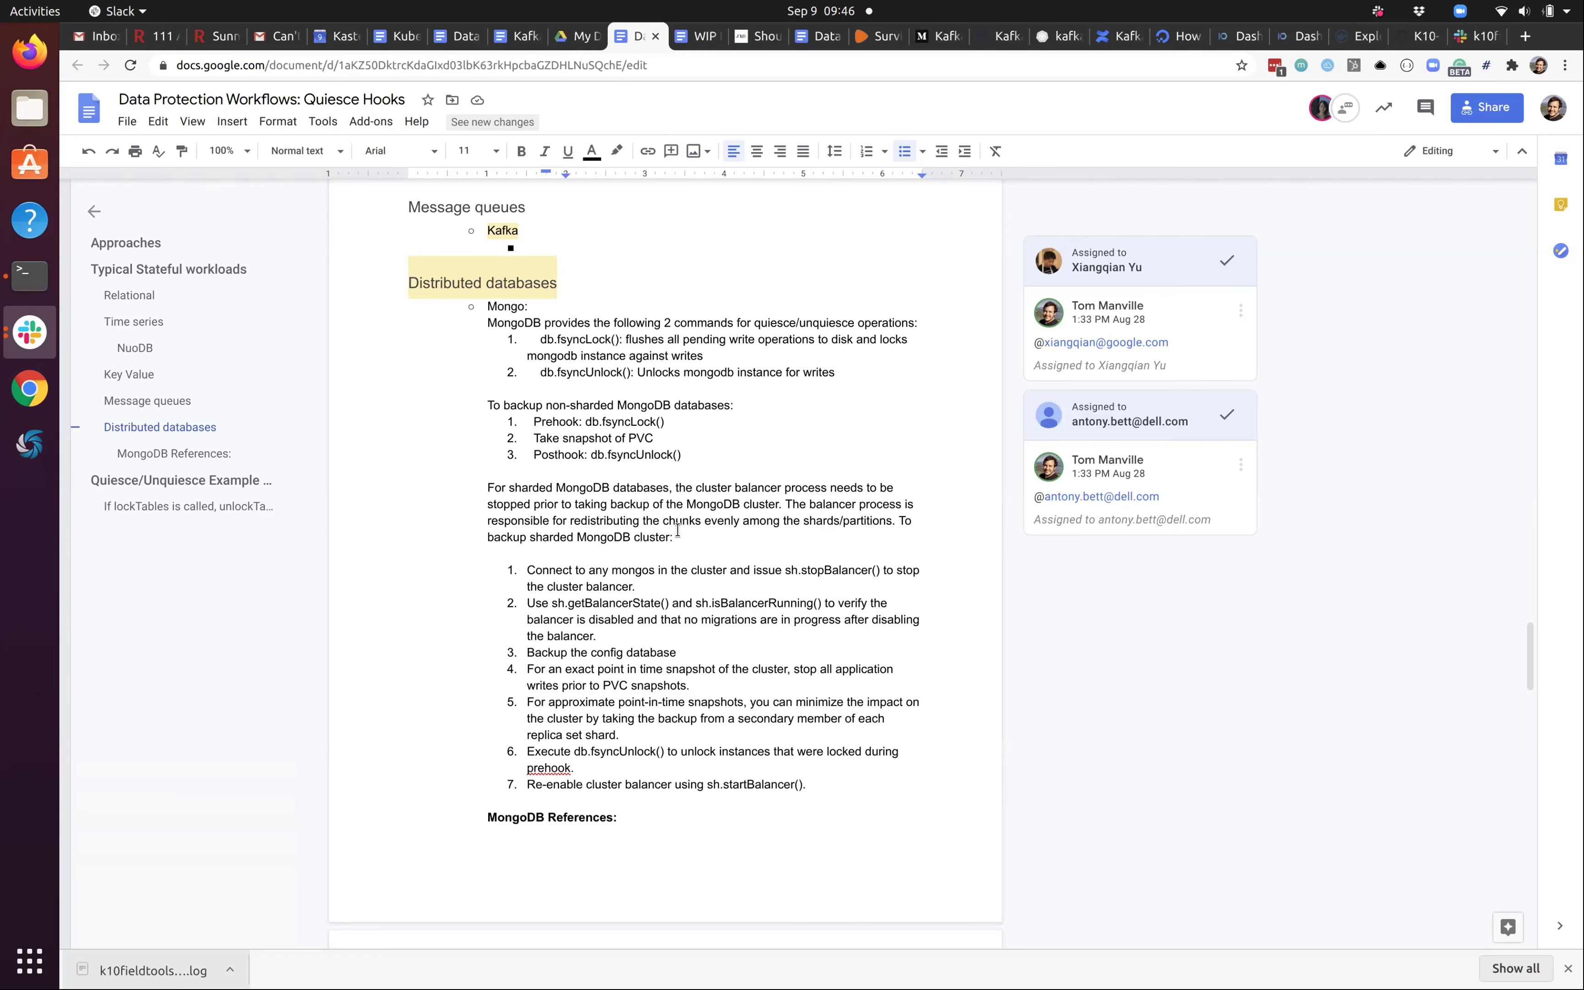
{"action": "scroll", "coordinate": [677, 530], "scroll_direction": "down", "scroll_amount": 6}
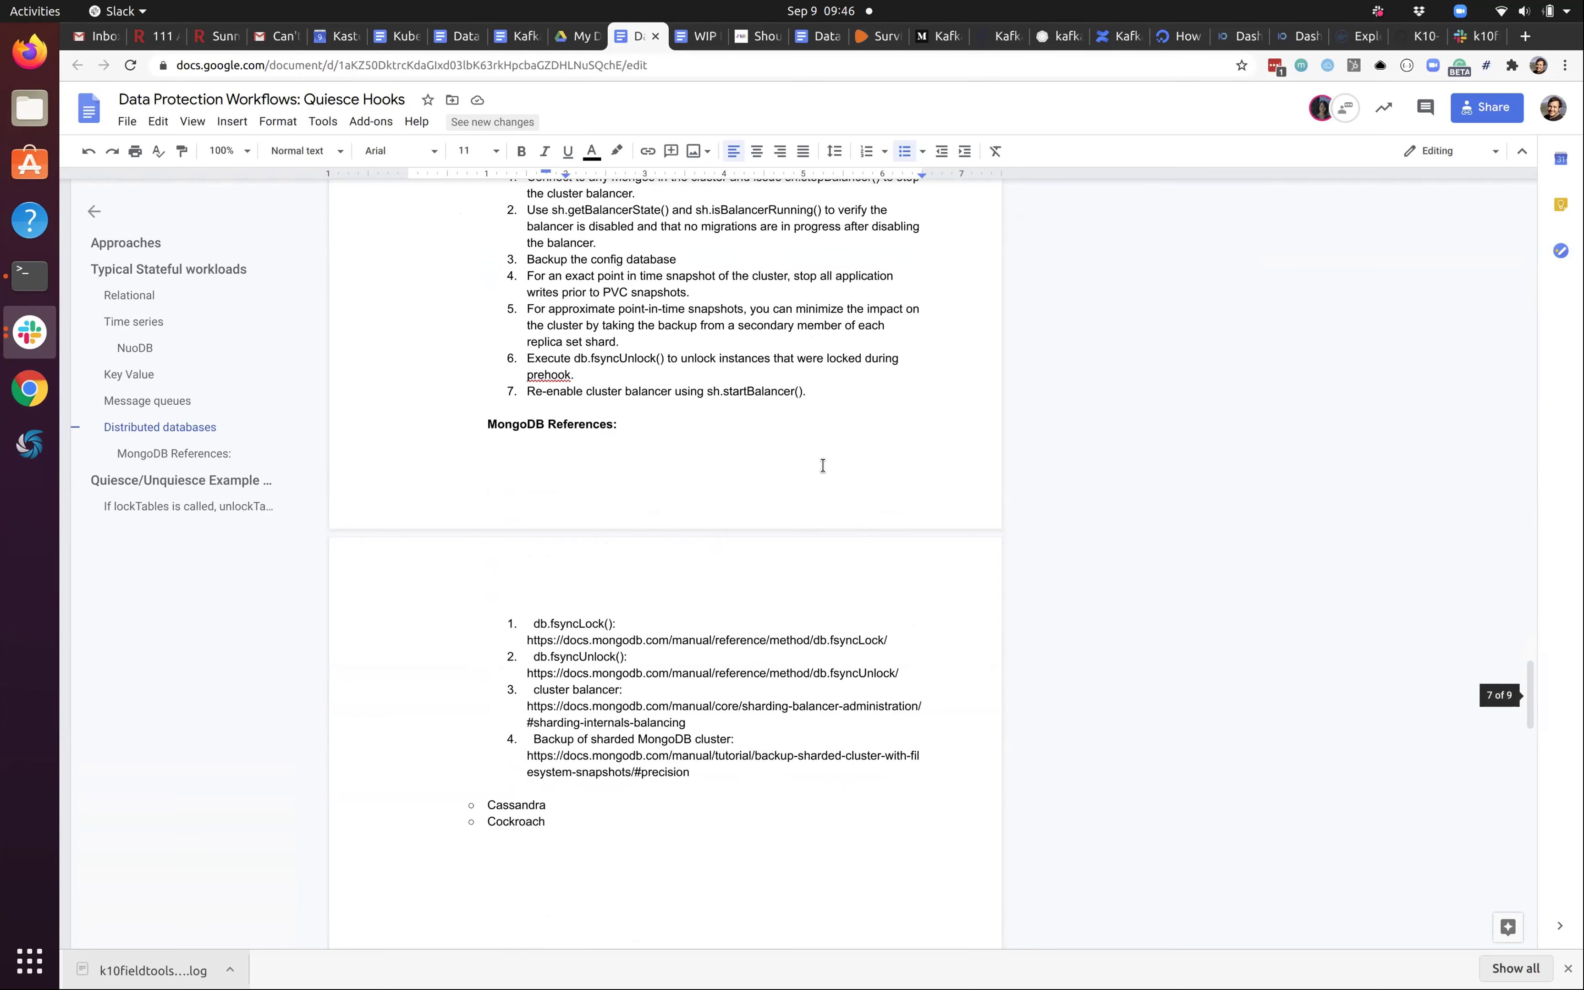
{"action": "scroll", "coordinate": [784, 467], "scroll_direction": "up", "scroll_amount": 3}
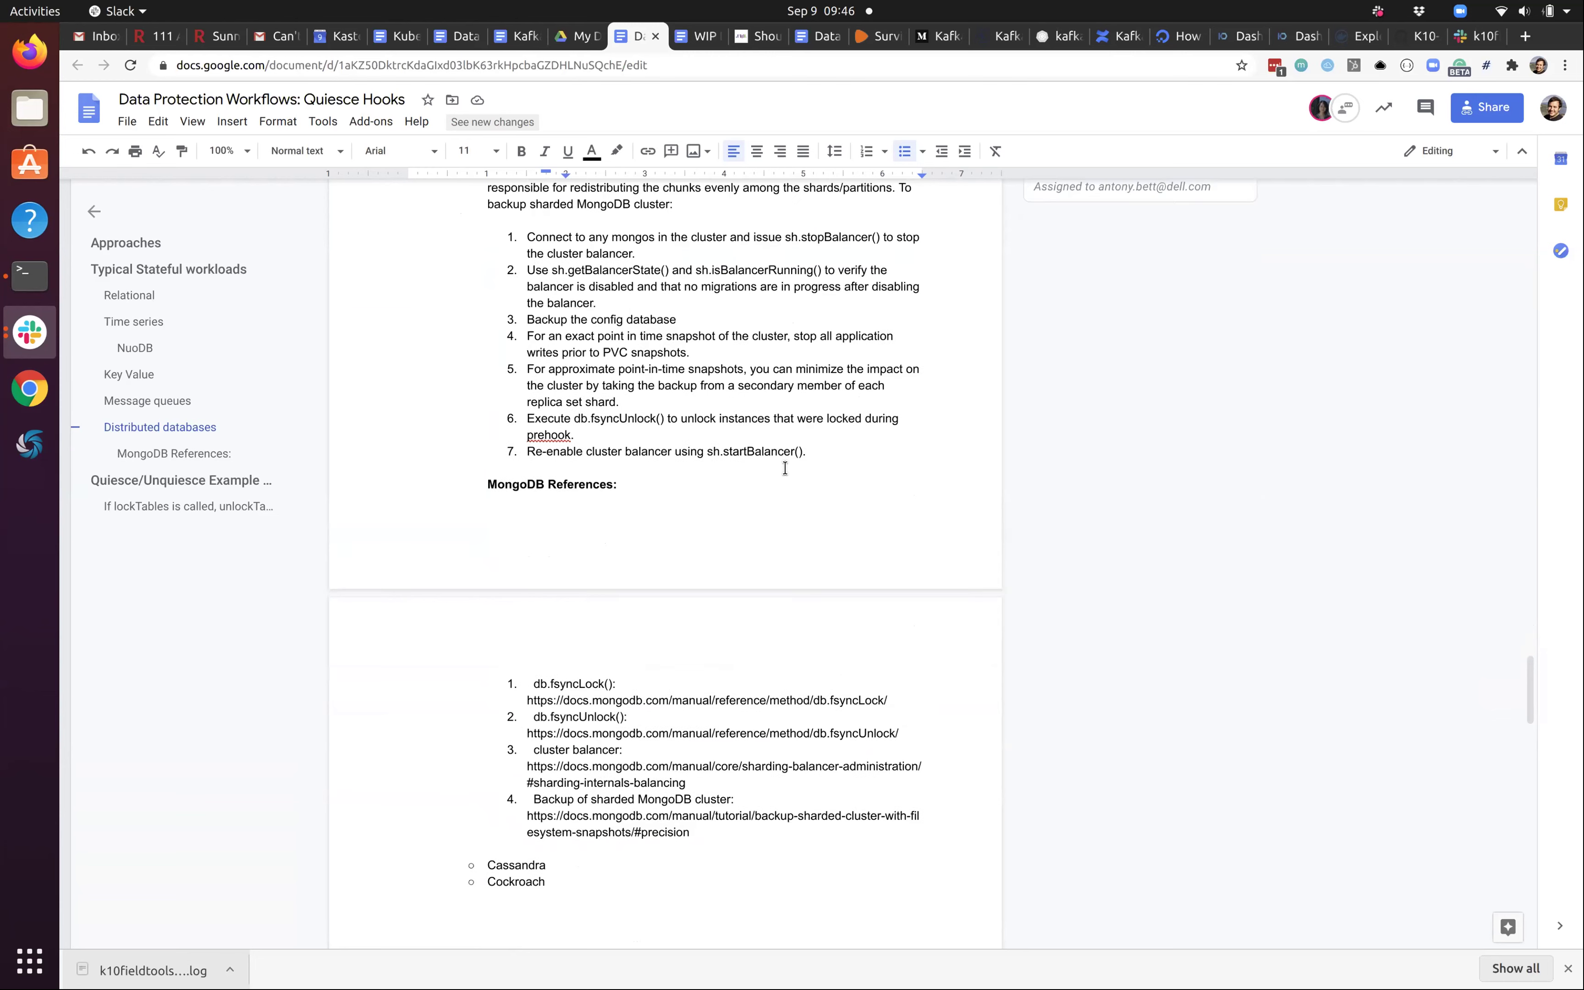
{"action": "scroll", "coordinate": [785, 468], "scroll_direction": "down", "scroll_amount": 1}
{"action": "scroll", "coordinate": [784, 468], "scroll_direction": "up", "scroll_amount": 2}
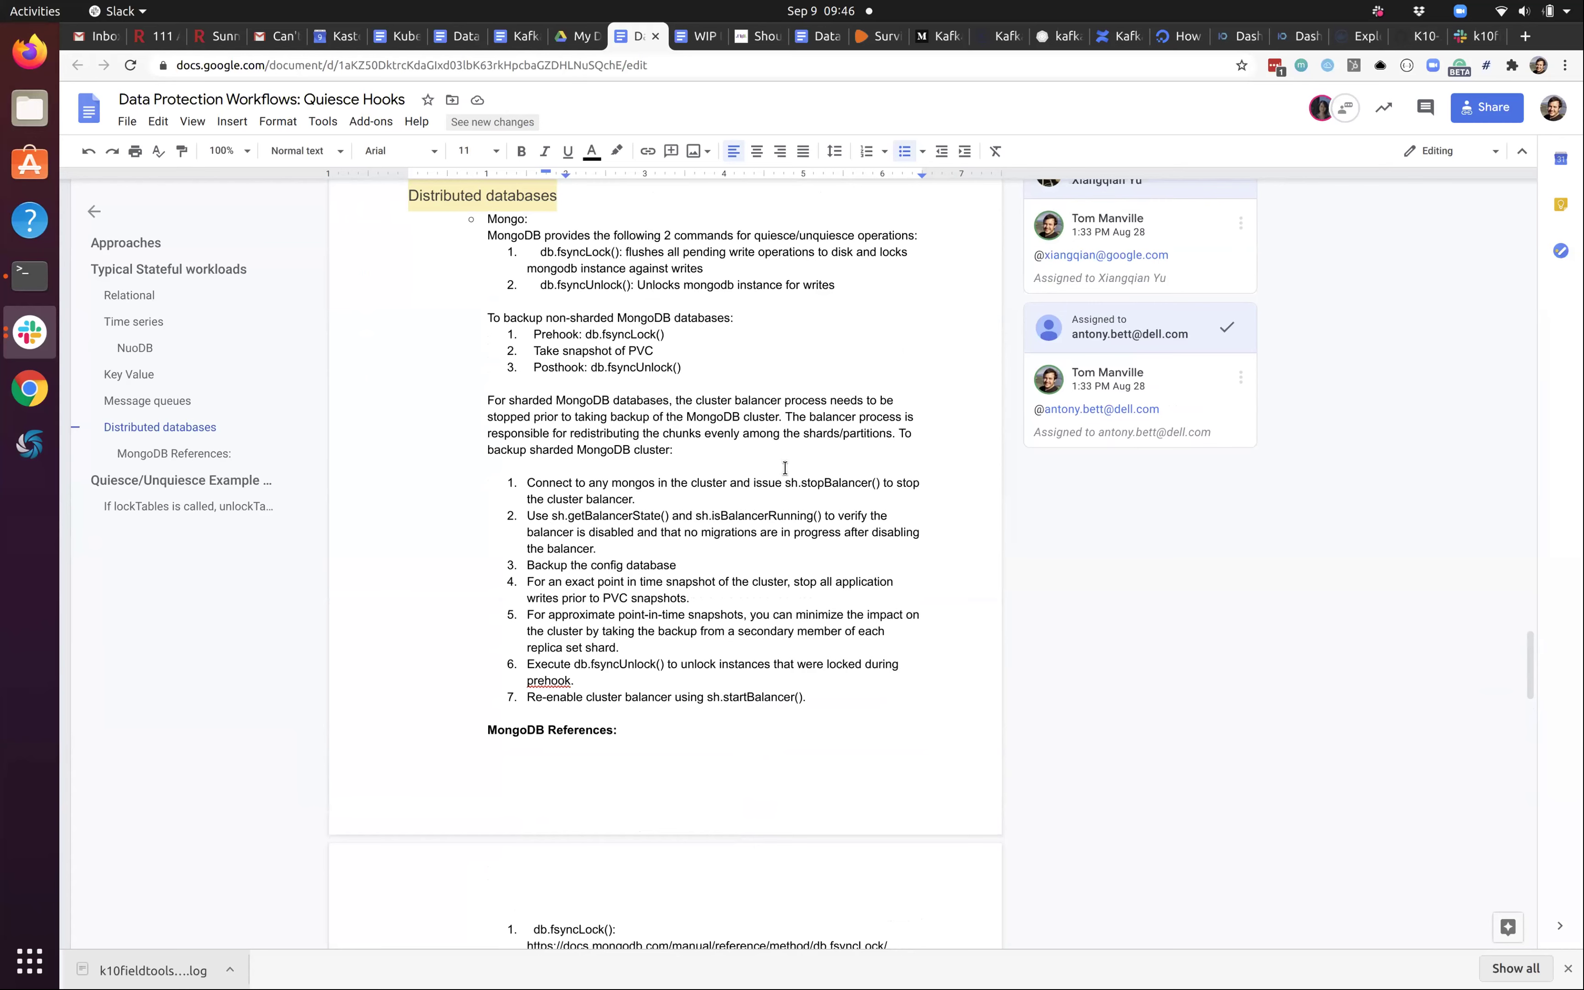
- Examine the sharded MongoDB cluster balancer and backup steps through the MongoDB references, dismissing the Team Stand-Up reminder
{"action": "key", "text": "XF86AudioRaiseVolume"}
{"action": "double_click", "coordinate": [596, 482]}
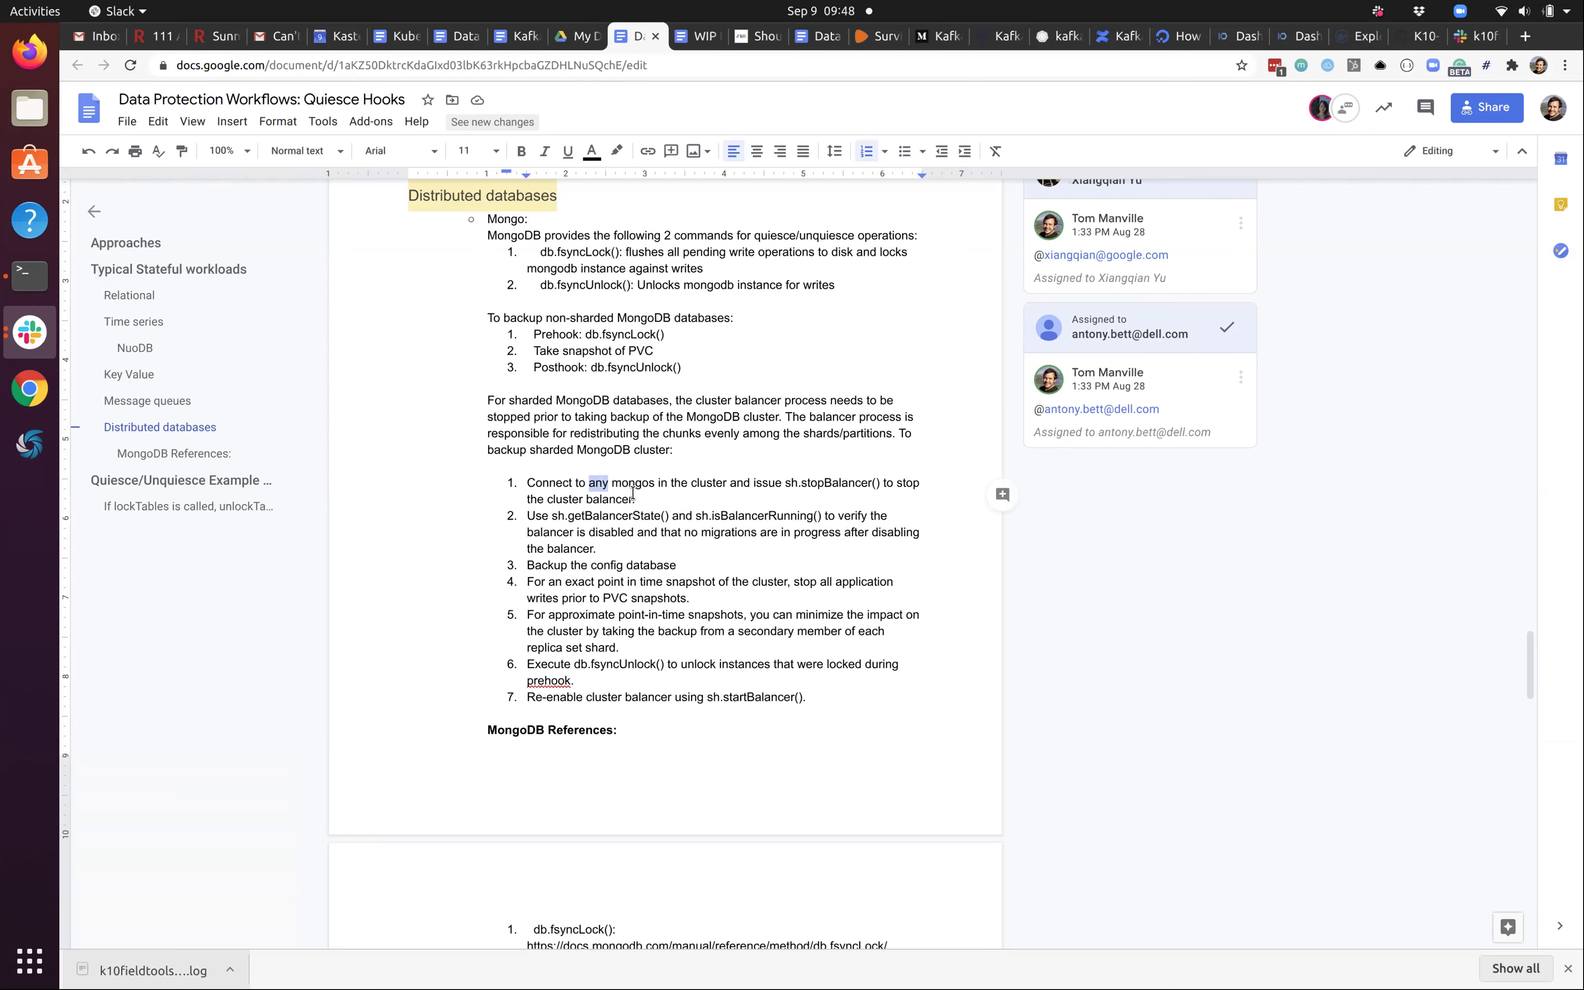
{"action": "left_click", "coordinate": [663, 508]}
{"action": "left_click", "coordinate": [647, 517]}
{"action": "scroll", "coordinate": [655, 472], "scroll_direction": "down", "scroll_amount": 1}
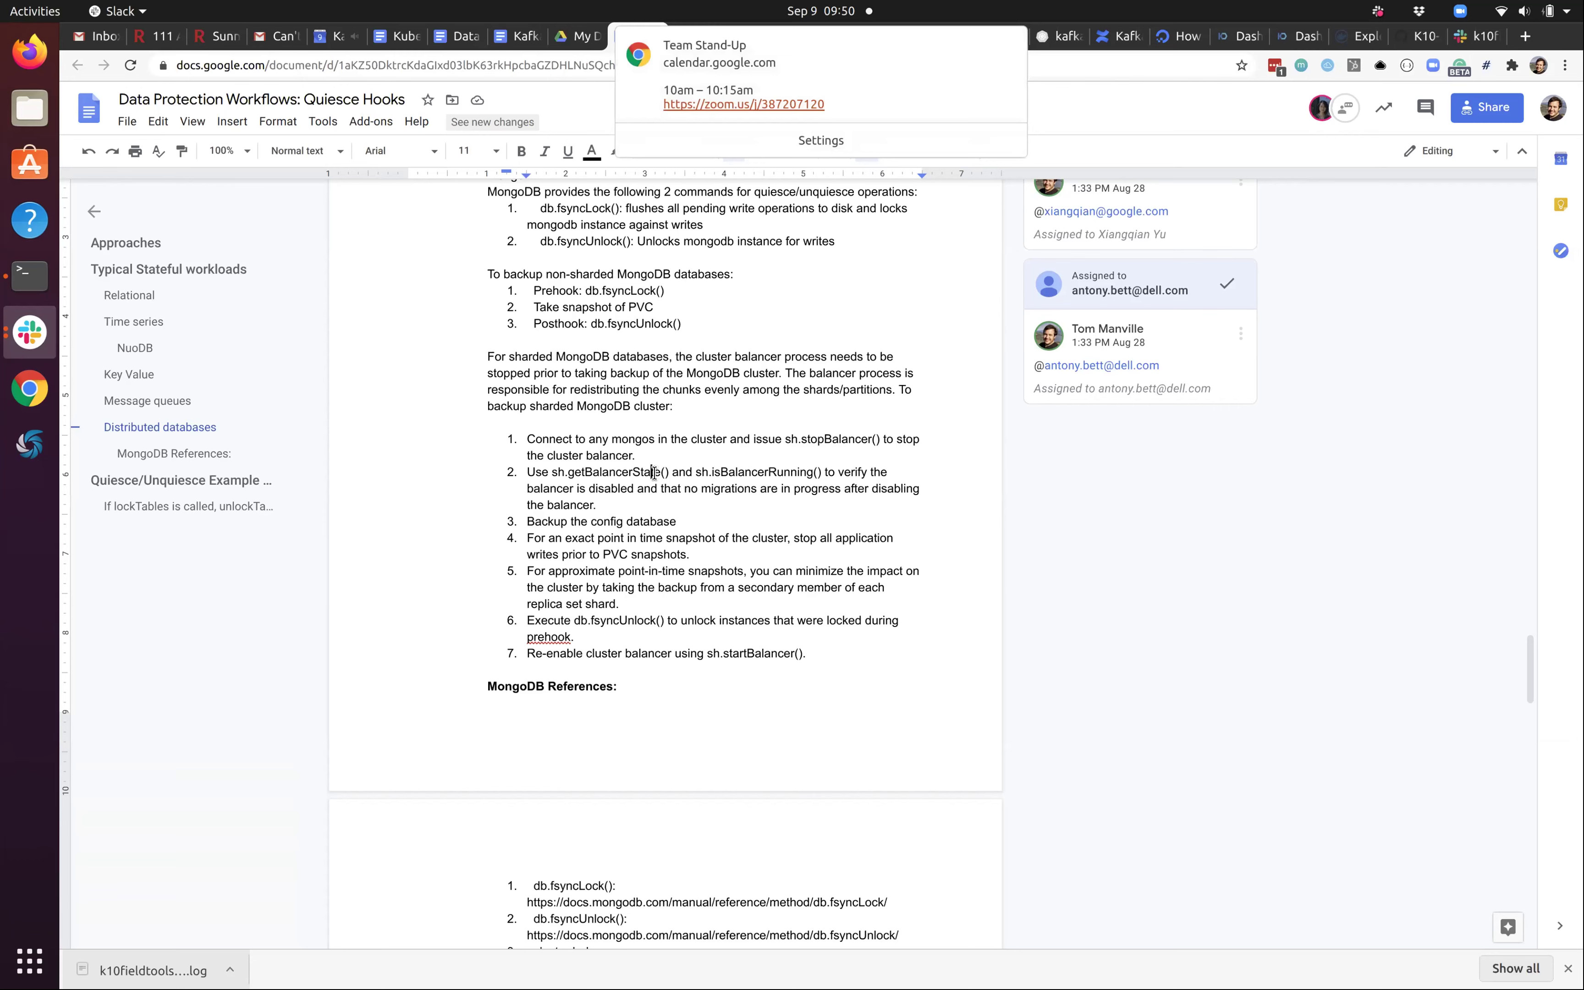
{"action": "left_click", "coordinate": [1014, 41]}
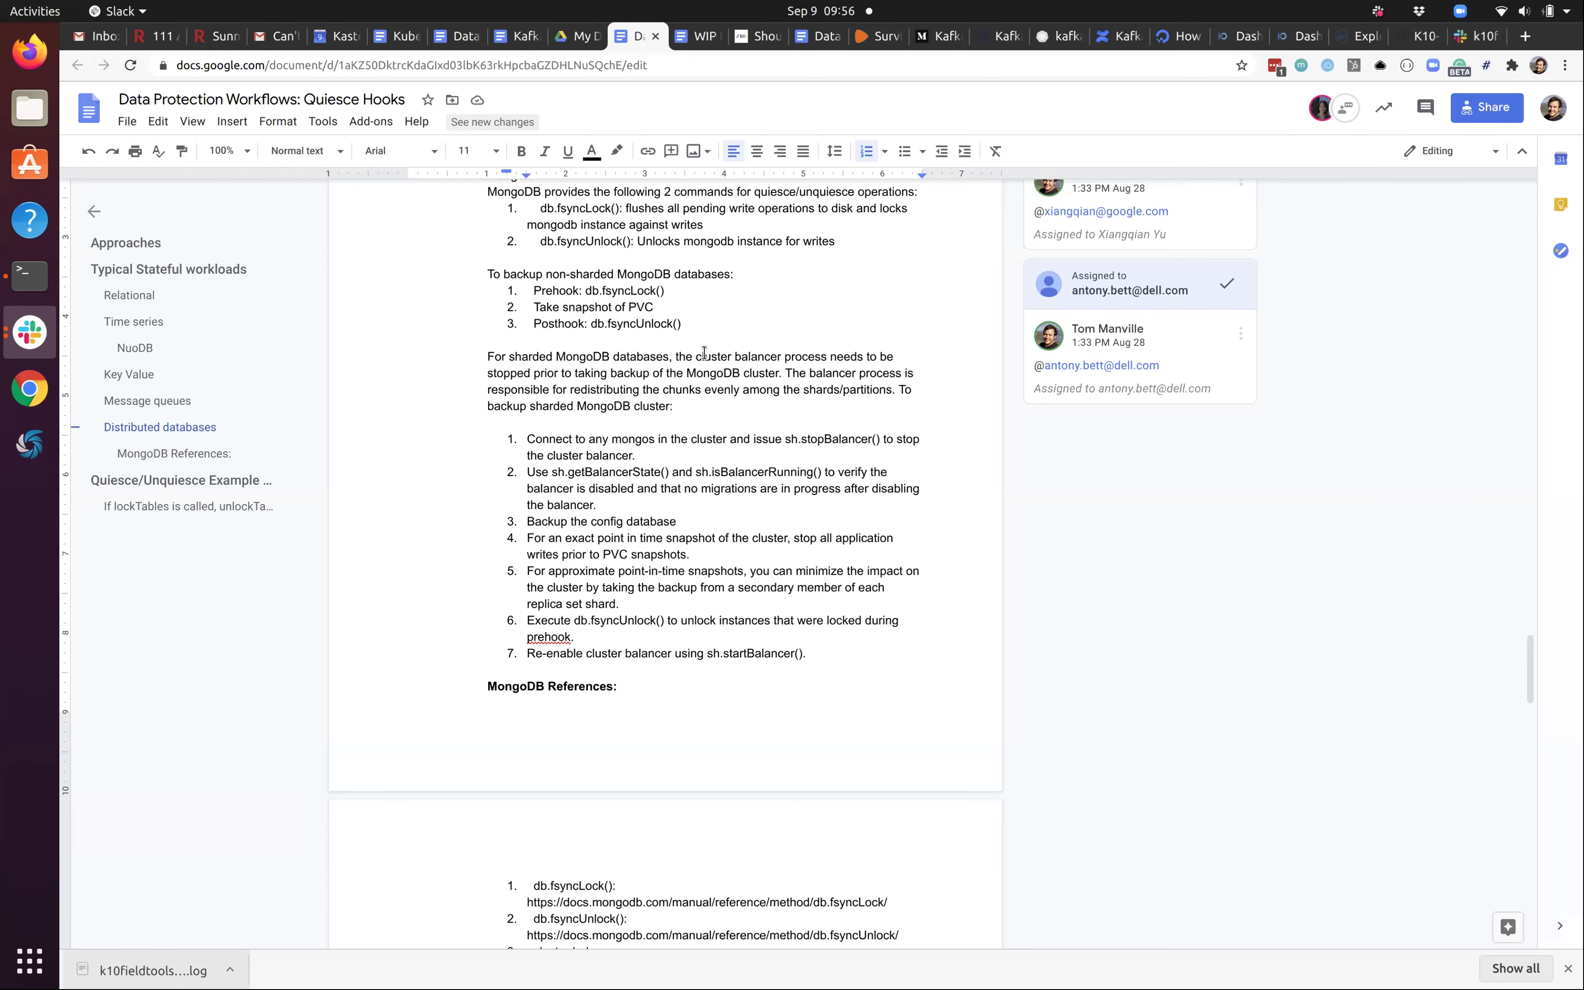
{"action": "scroll", "coordinate": [517, 524], "scroll_direction": "down", "scroll_amount": 4}
{"action": "scroll", "coordinate": [511, 529], "scroll_direction": "down", "scroll_amount": 4}
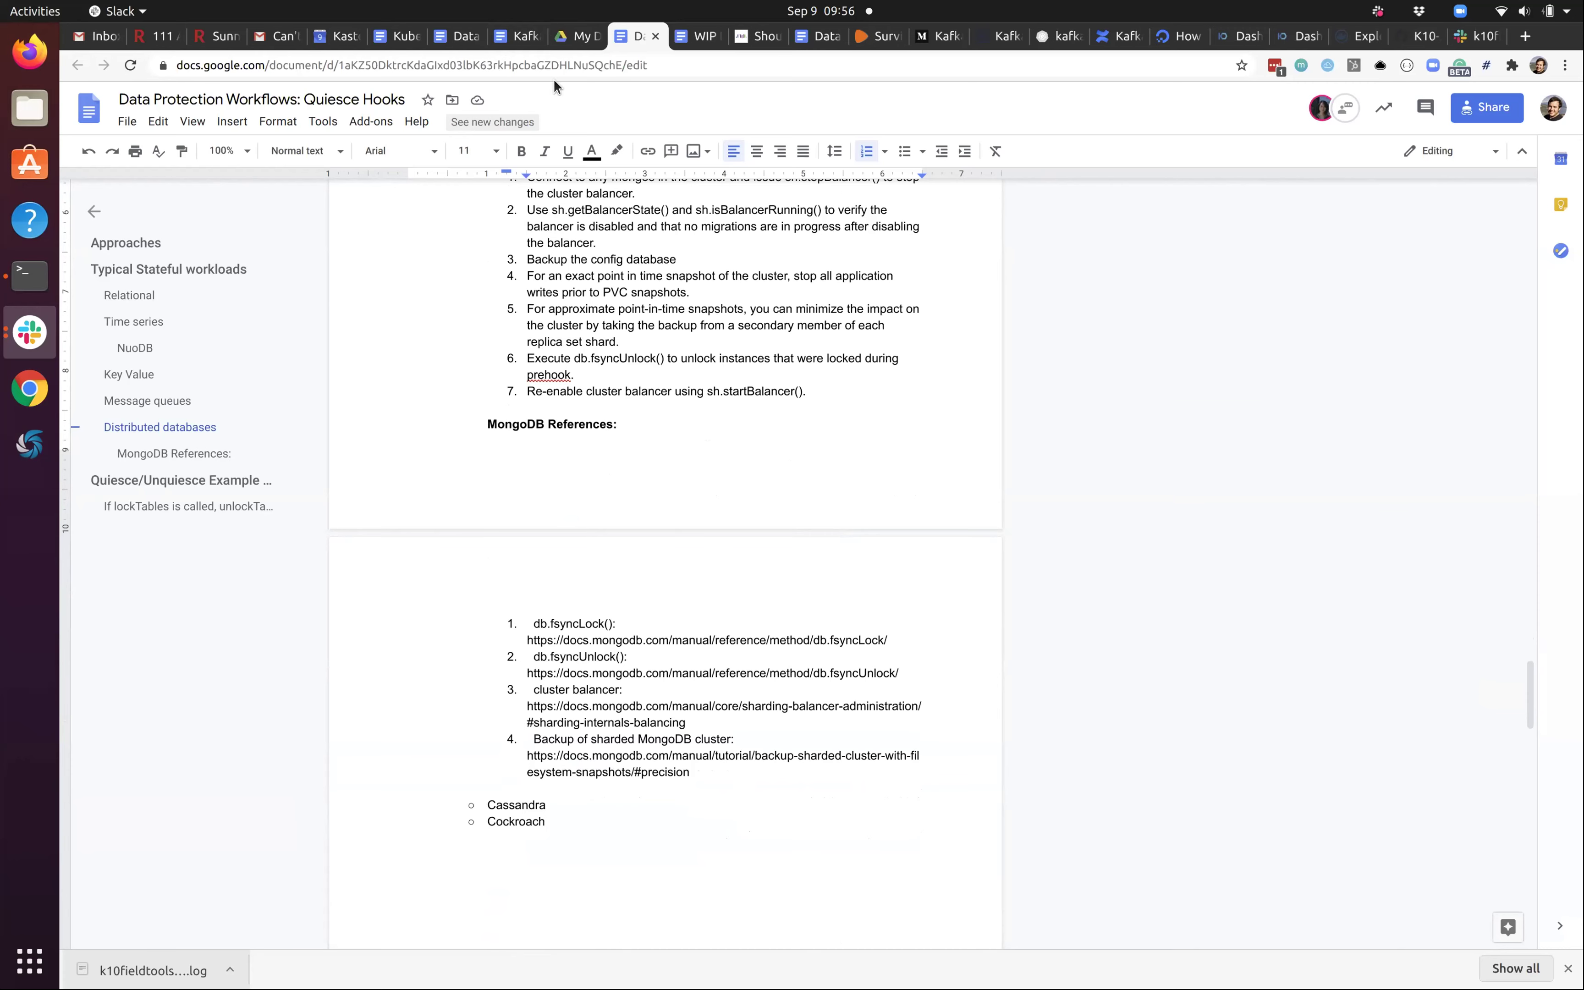
- Switch to the Kafka - Backup in Kubernetes document and read its Why and What To Backup sections
{"action": "left_click", "coordinate": [466, 38]}
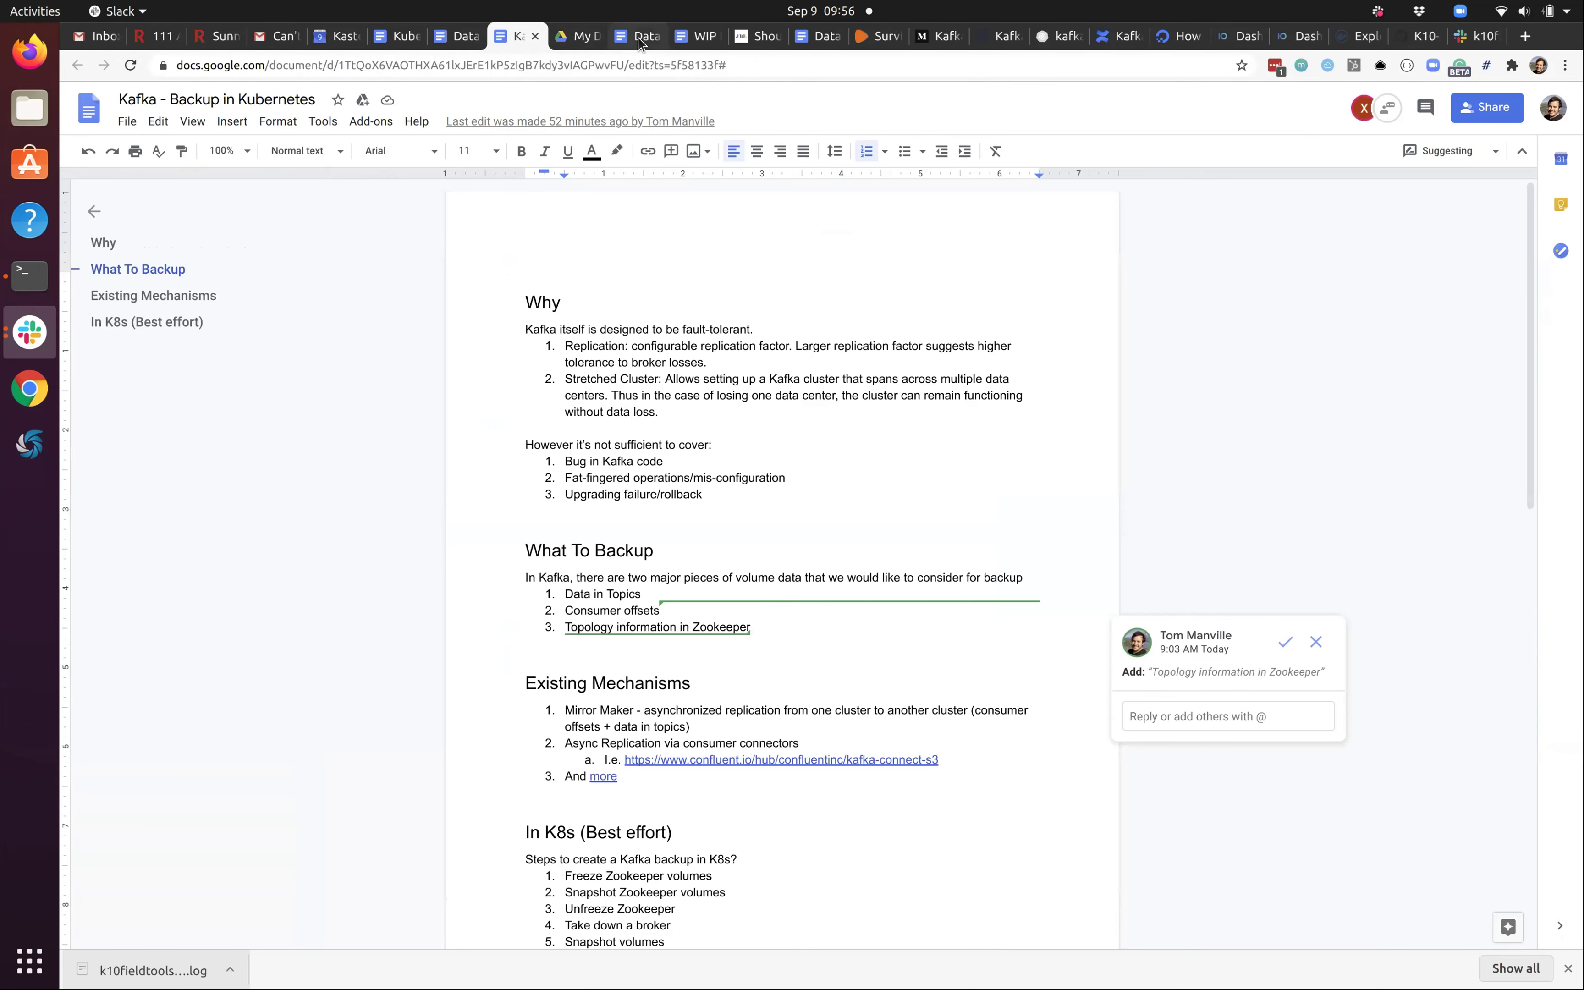
{"action": "left_click", "coordinate": [637, 37]}
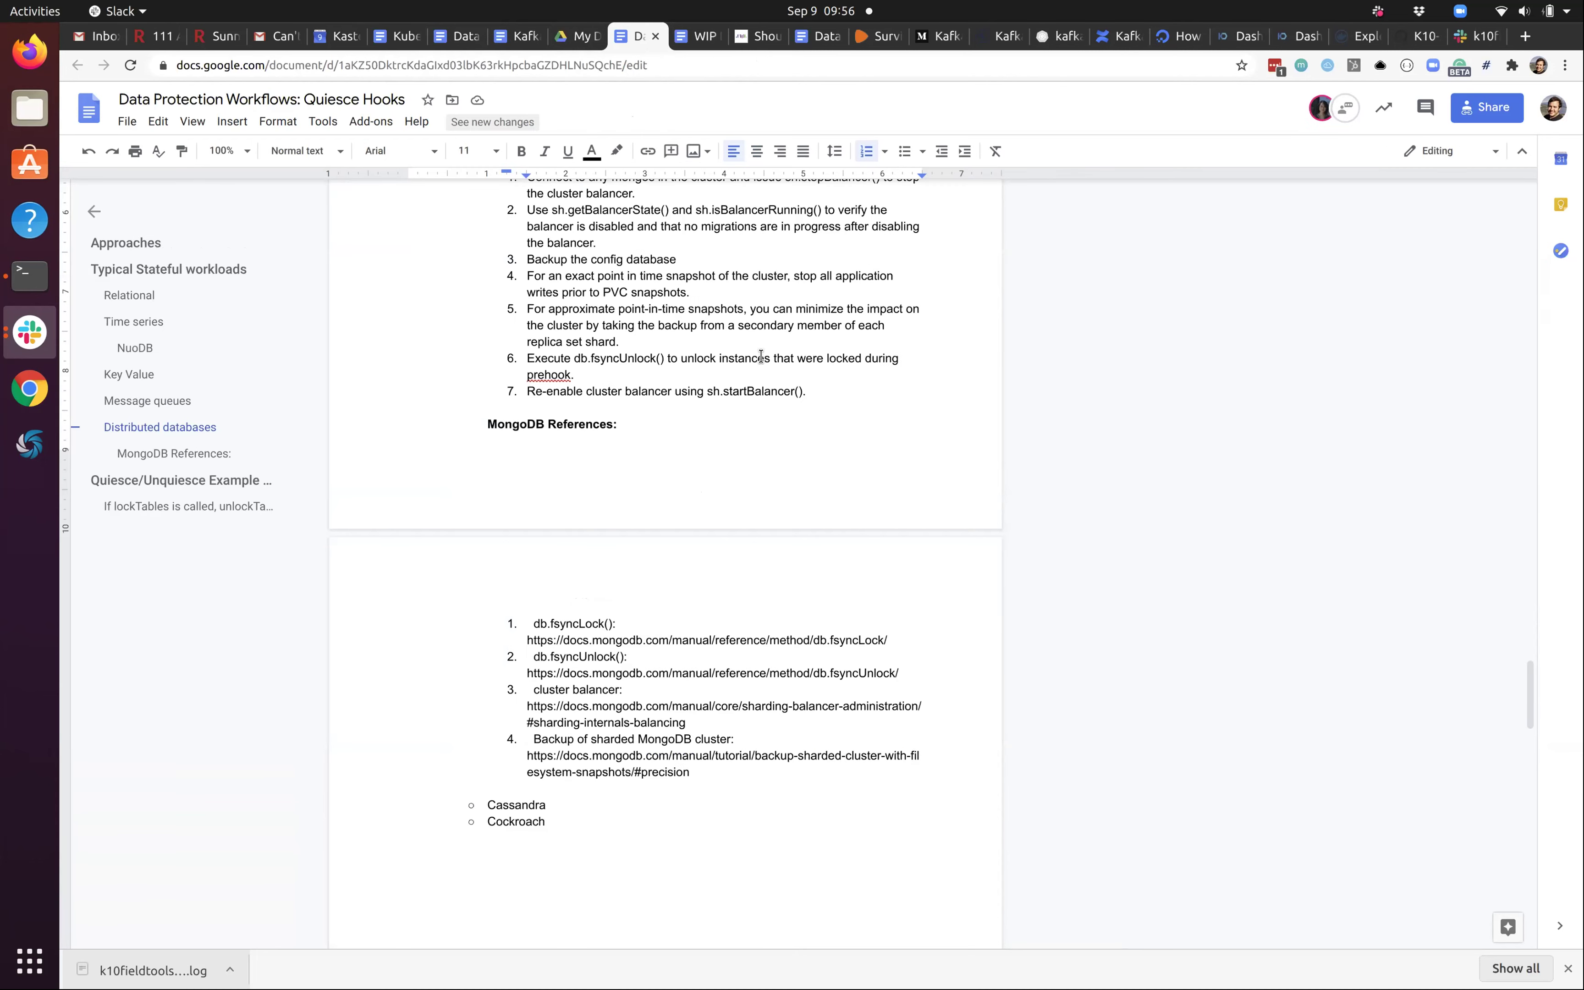
{"action": "left_click", "coordinate": [519, 36]}
{"action": "scroll", "coordinate": [914, 354], "scroll_direction": "down", "scroll_amount": 2}
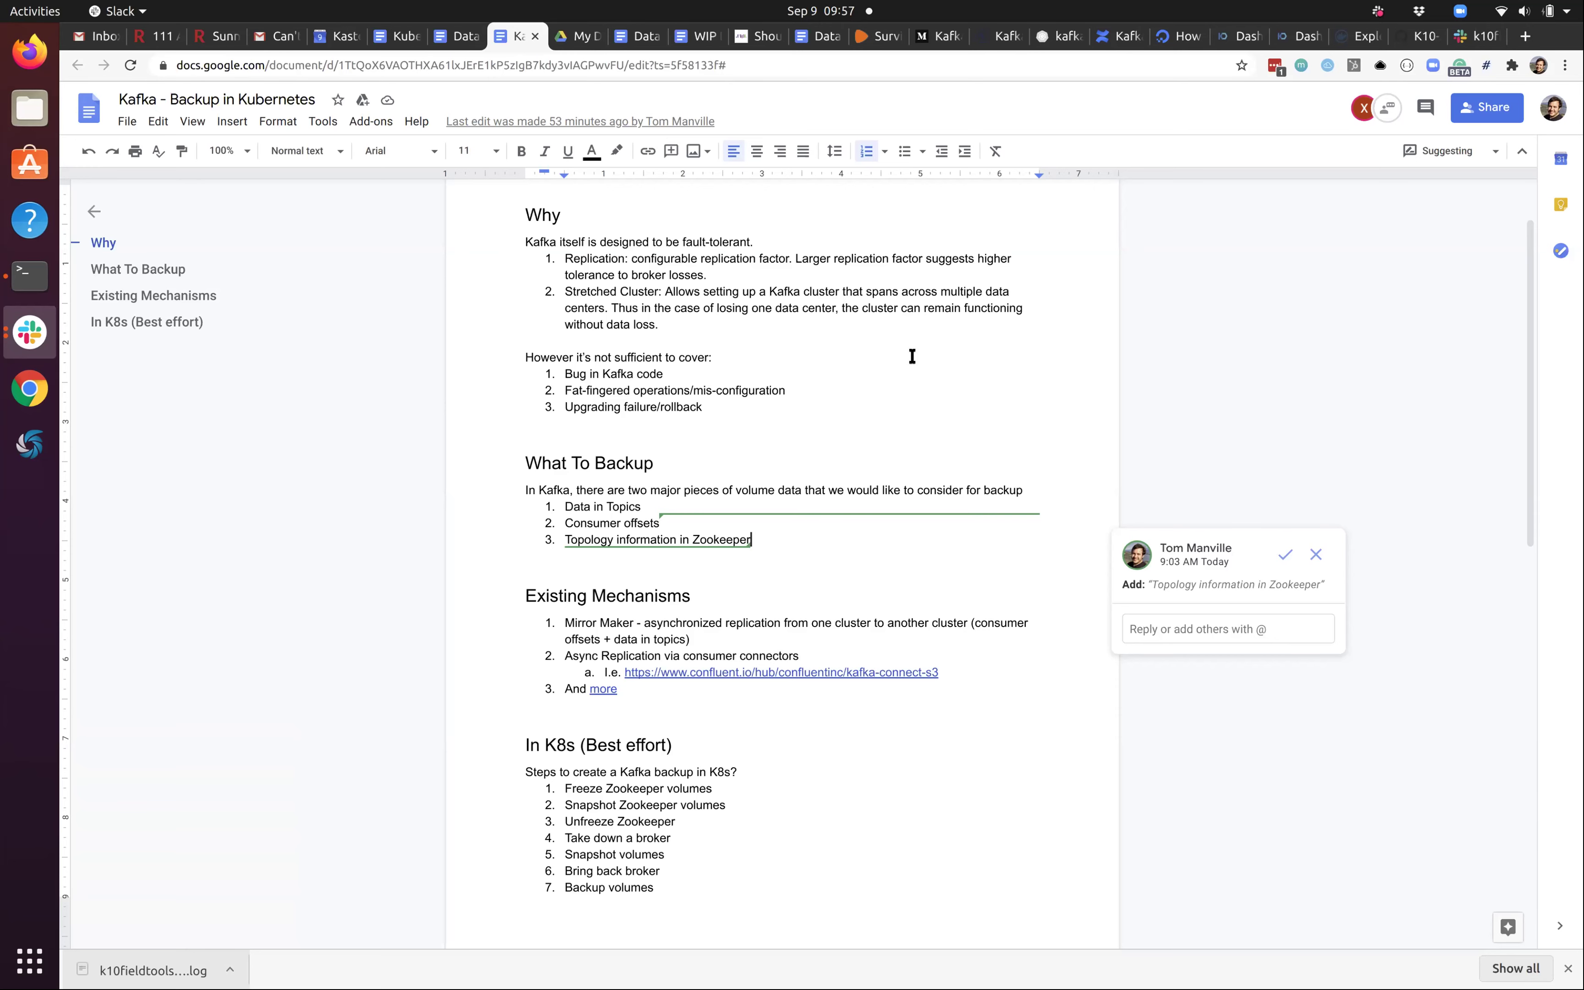
{"action": "scroll", "coordinate": [909, 366], "scroll_direction": "down", "scroll_amount": 3}
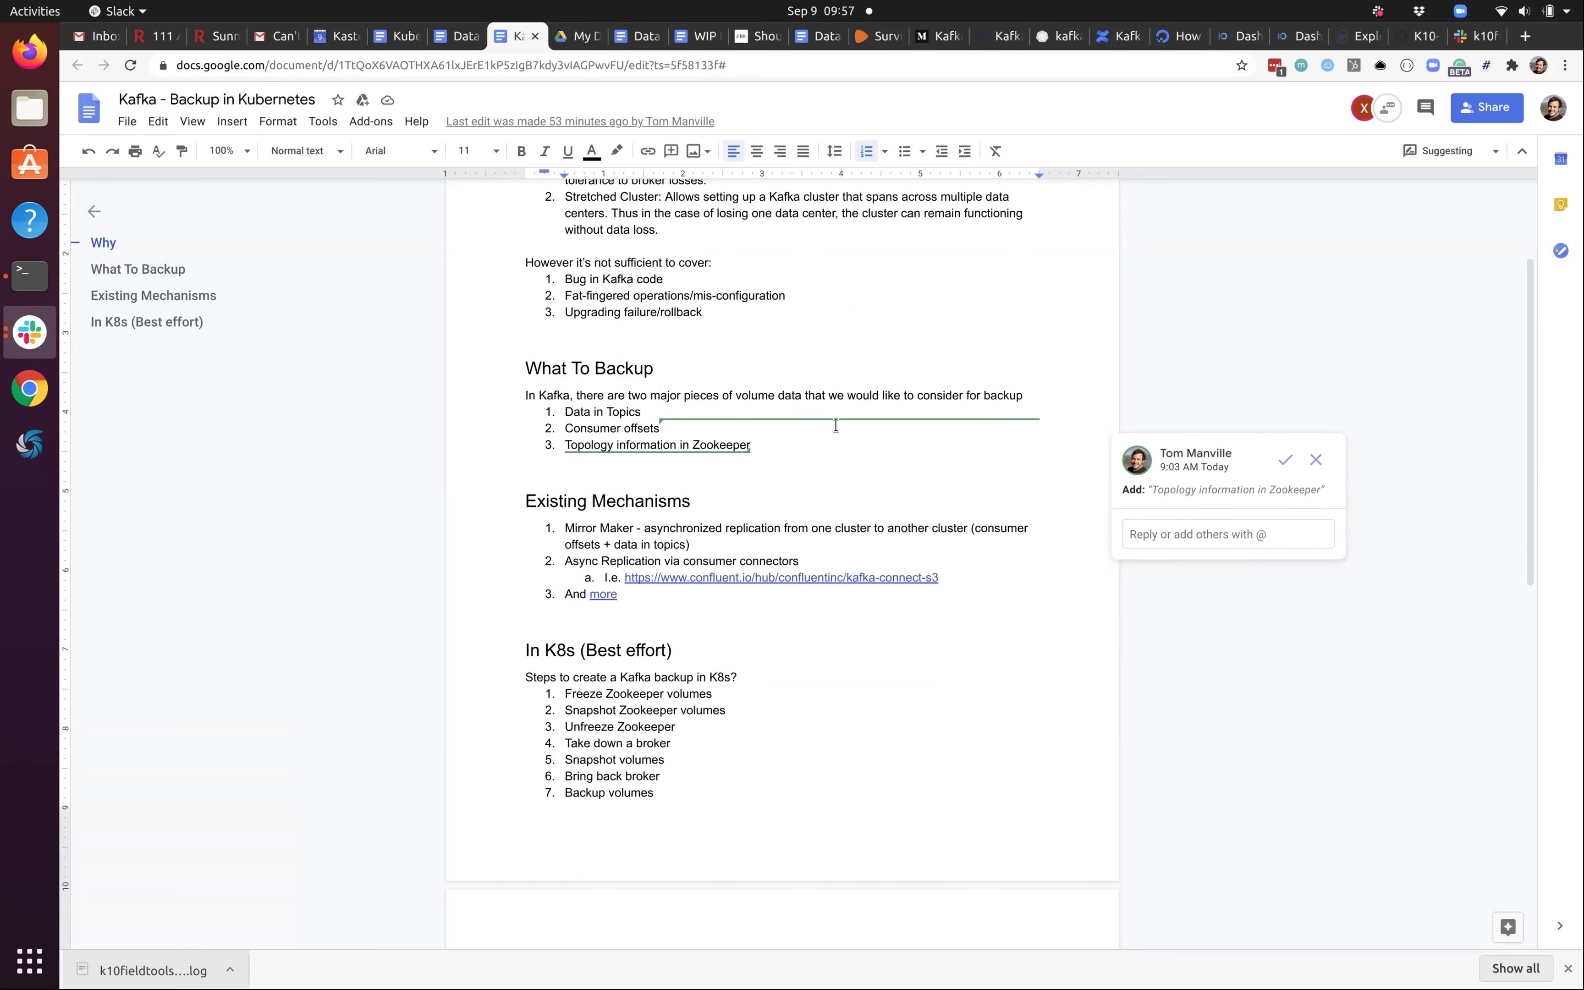
- Review the Kafka backup steps in K8s, highlighting the Zookeeper freeze, snapshot and unfreeze steps and the broker volume steps
{"action": "left_click_drag", "start_coordinate": [665, 704], "coordinate": [555, 607]}
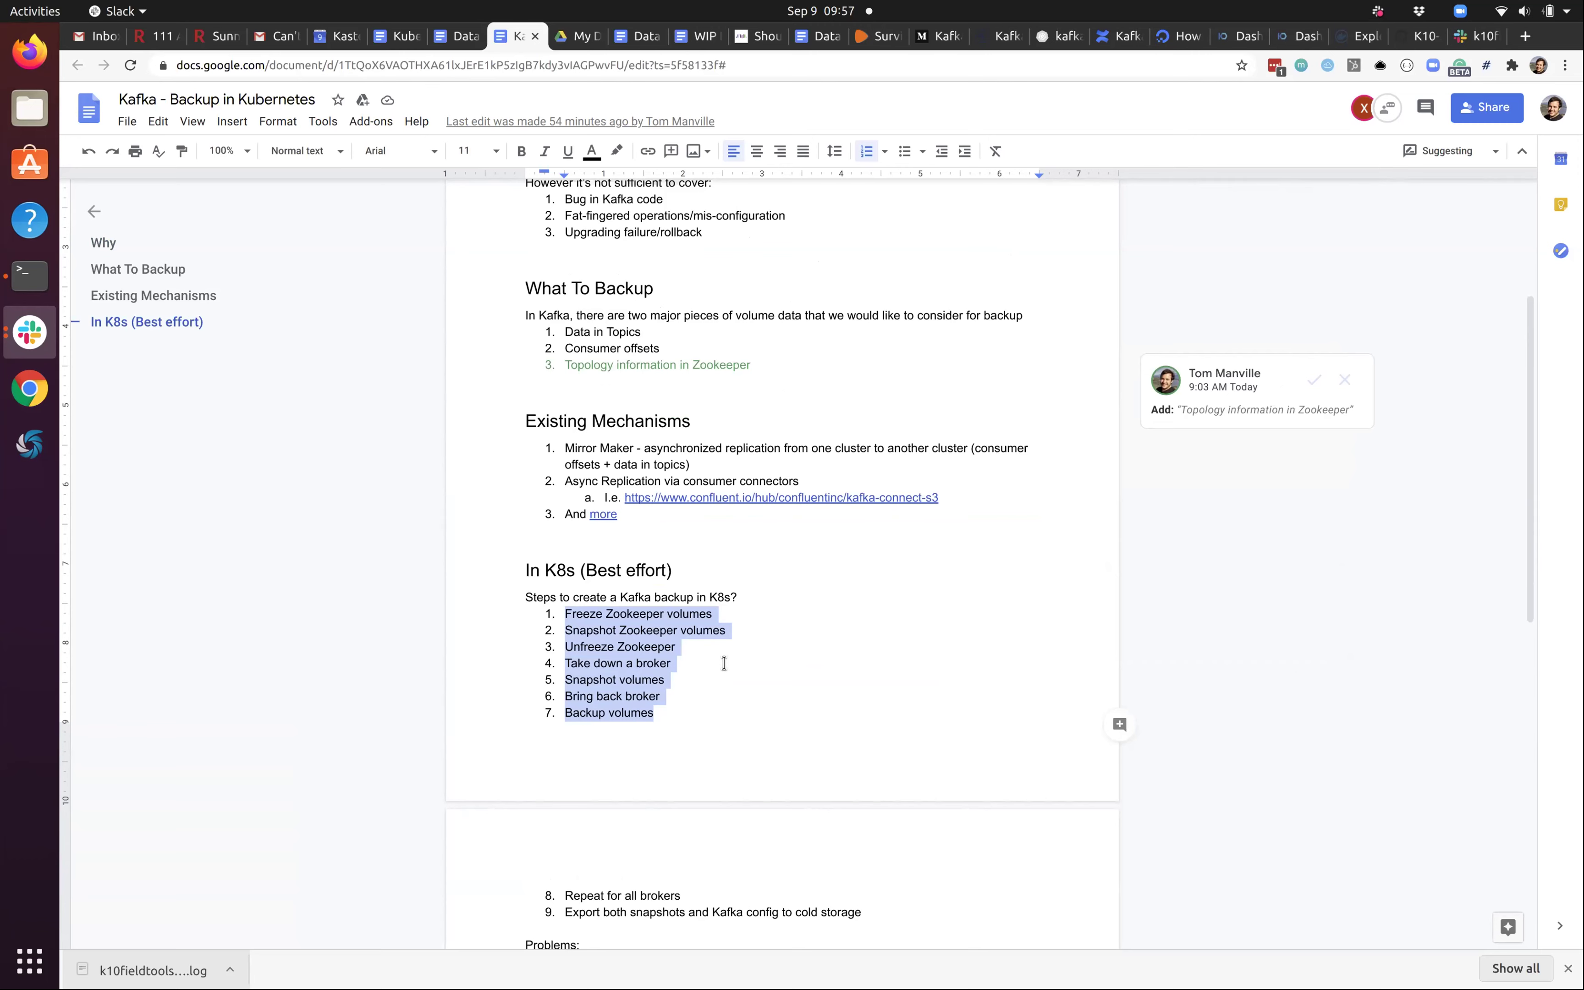
{"action": "left_click", "coordinate": [689, 631]}
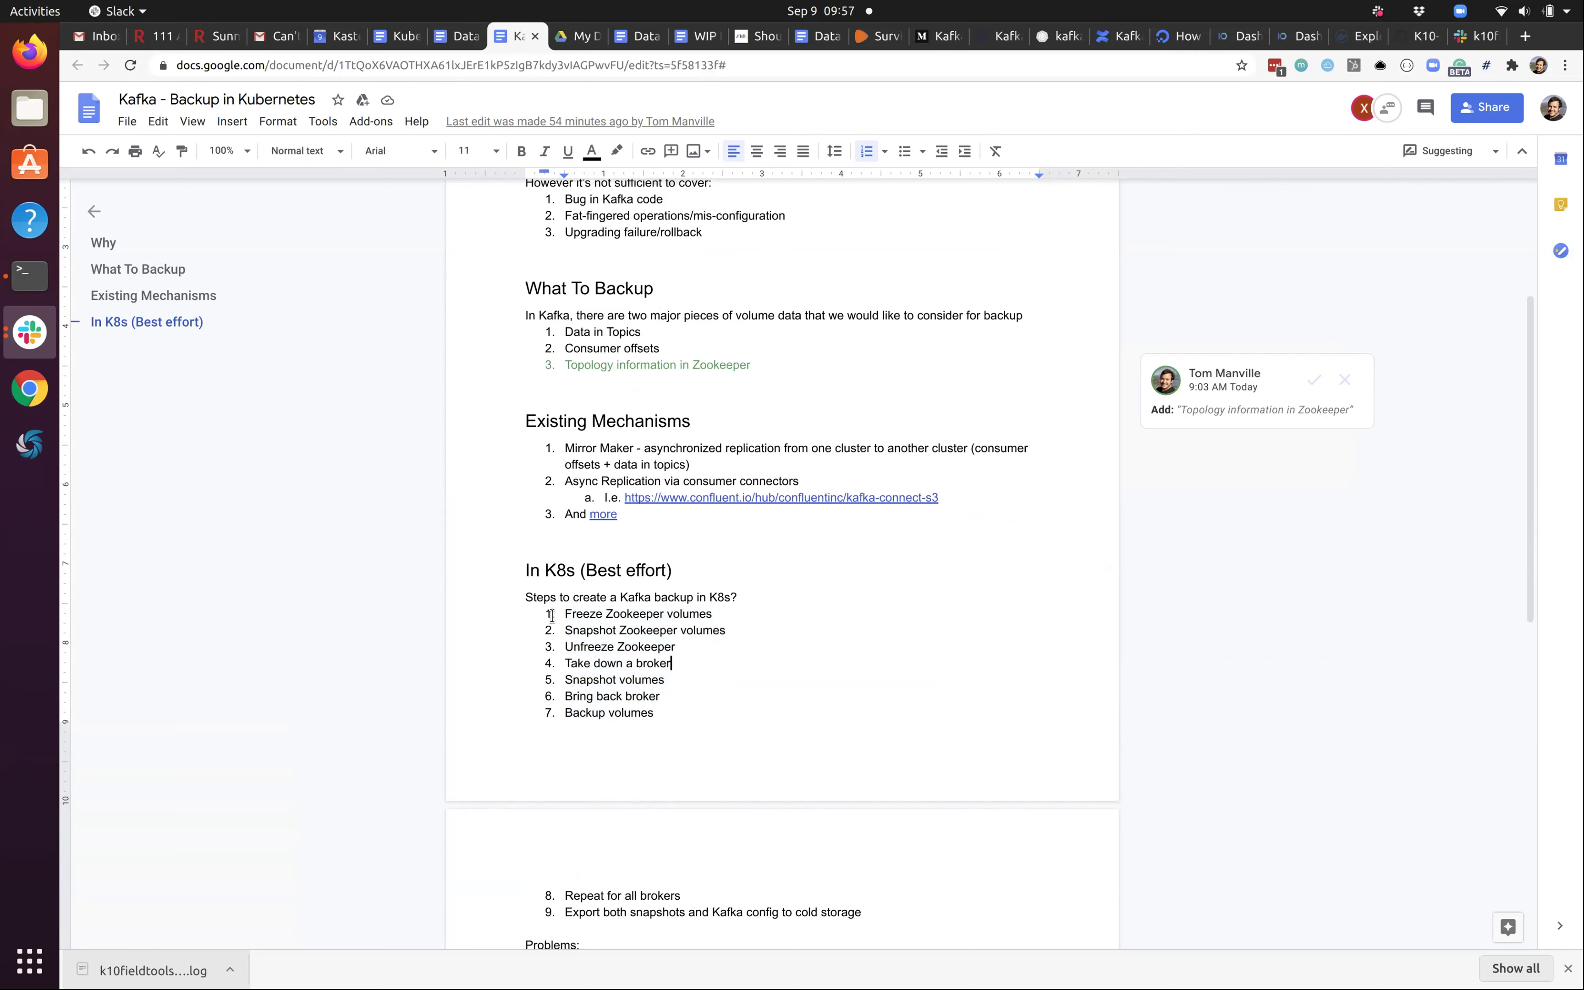
{"action": "left_click_drag", "start_coordinate": [561, 614], "coordinate": [700, 648]}
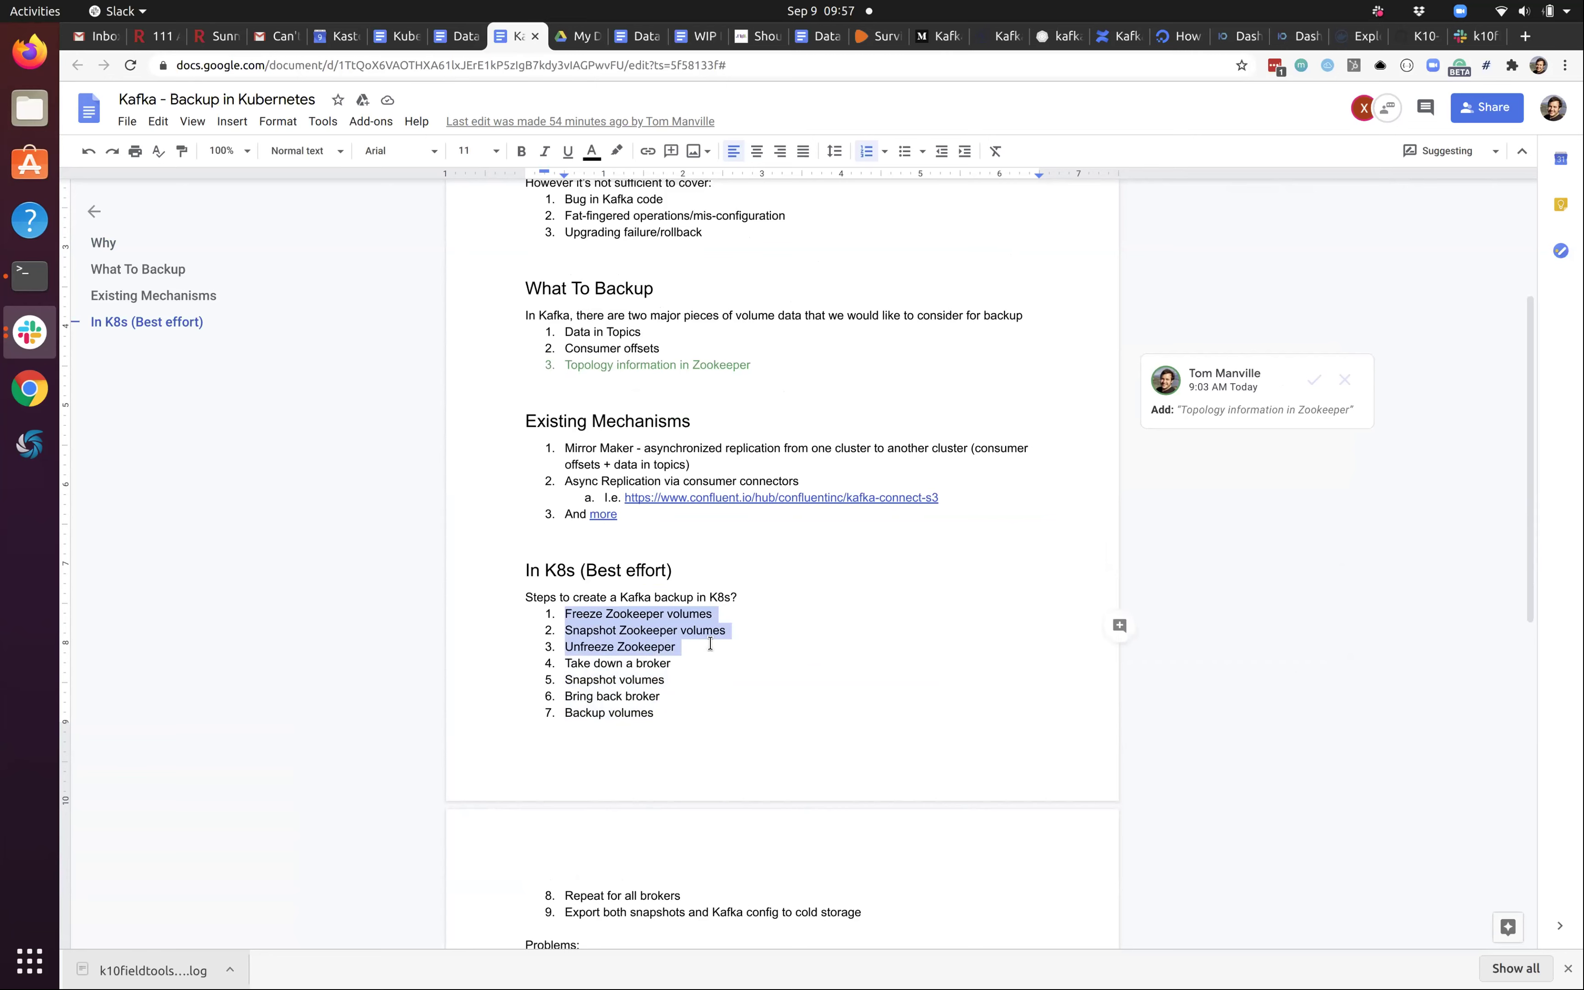
{"action": "left_click", "coordinate": [700, 648]}
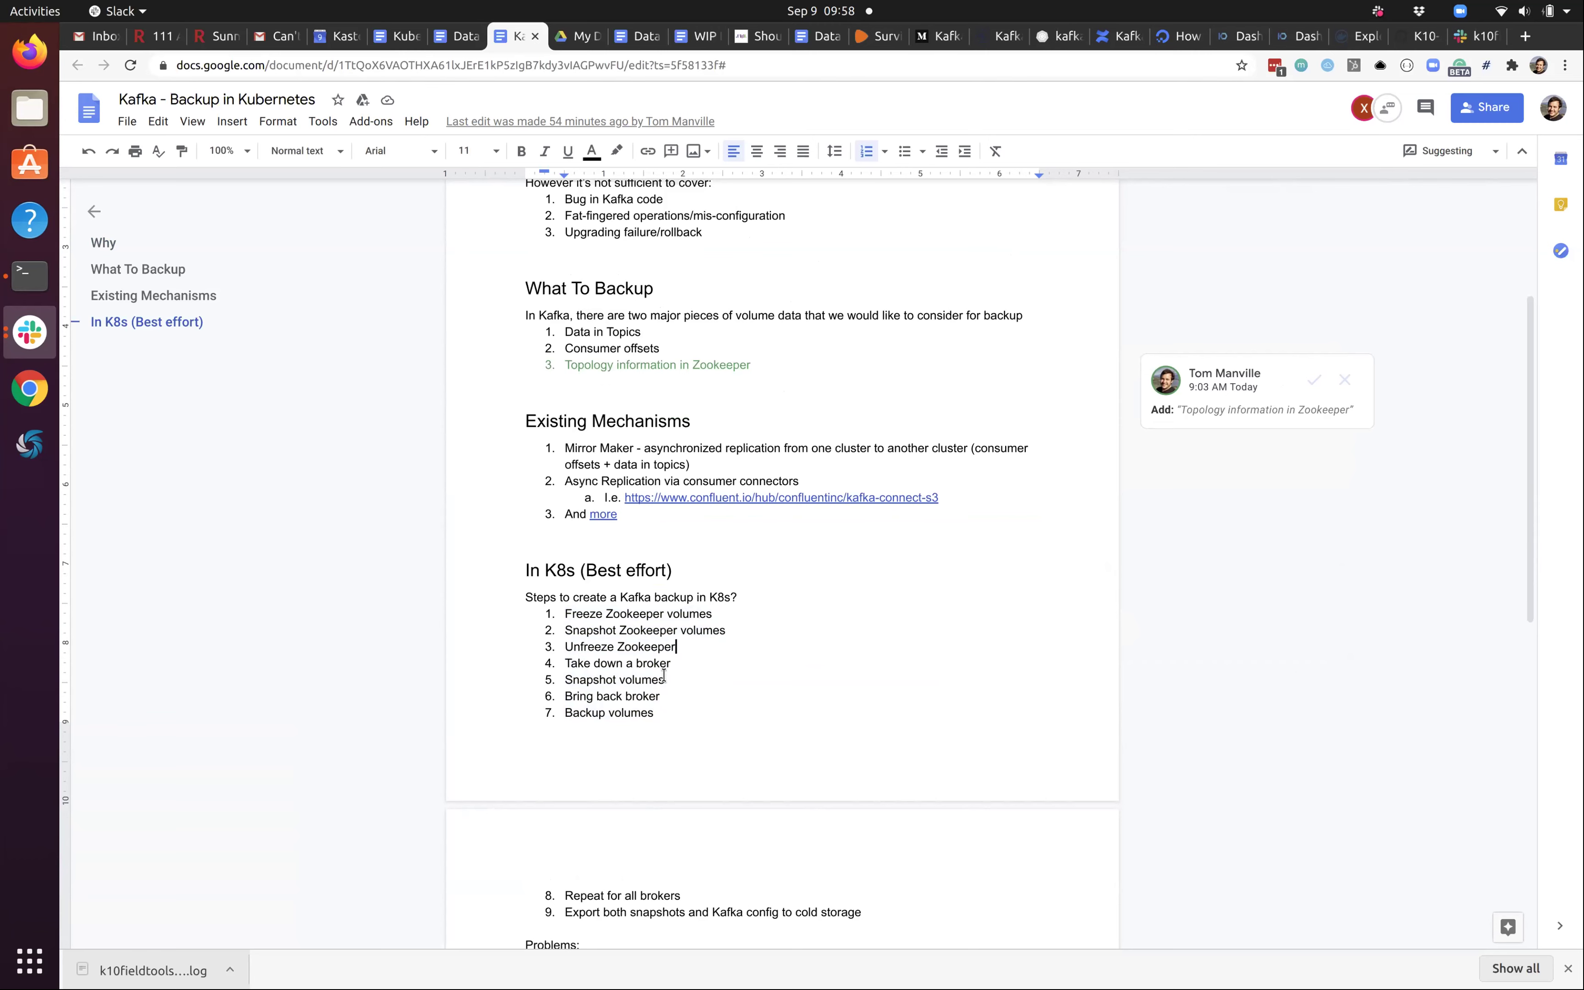
{"action": "left_click_drag", "start_coordinate": [661, 713], "coordinate": [598, 670]}
{"action": "left_click", "coordinate": [598, 670]}
{"action": "scroll", "coordinate": [651, 675], "scroll_direction": "down", "scroll_amount": 2}
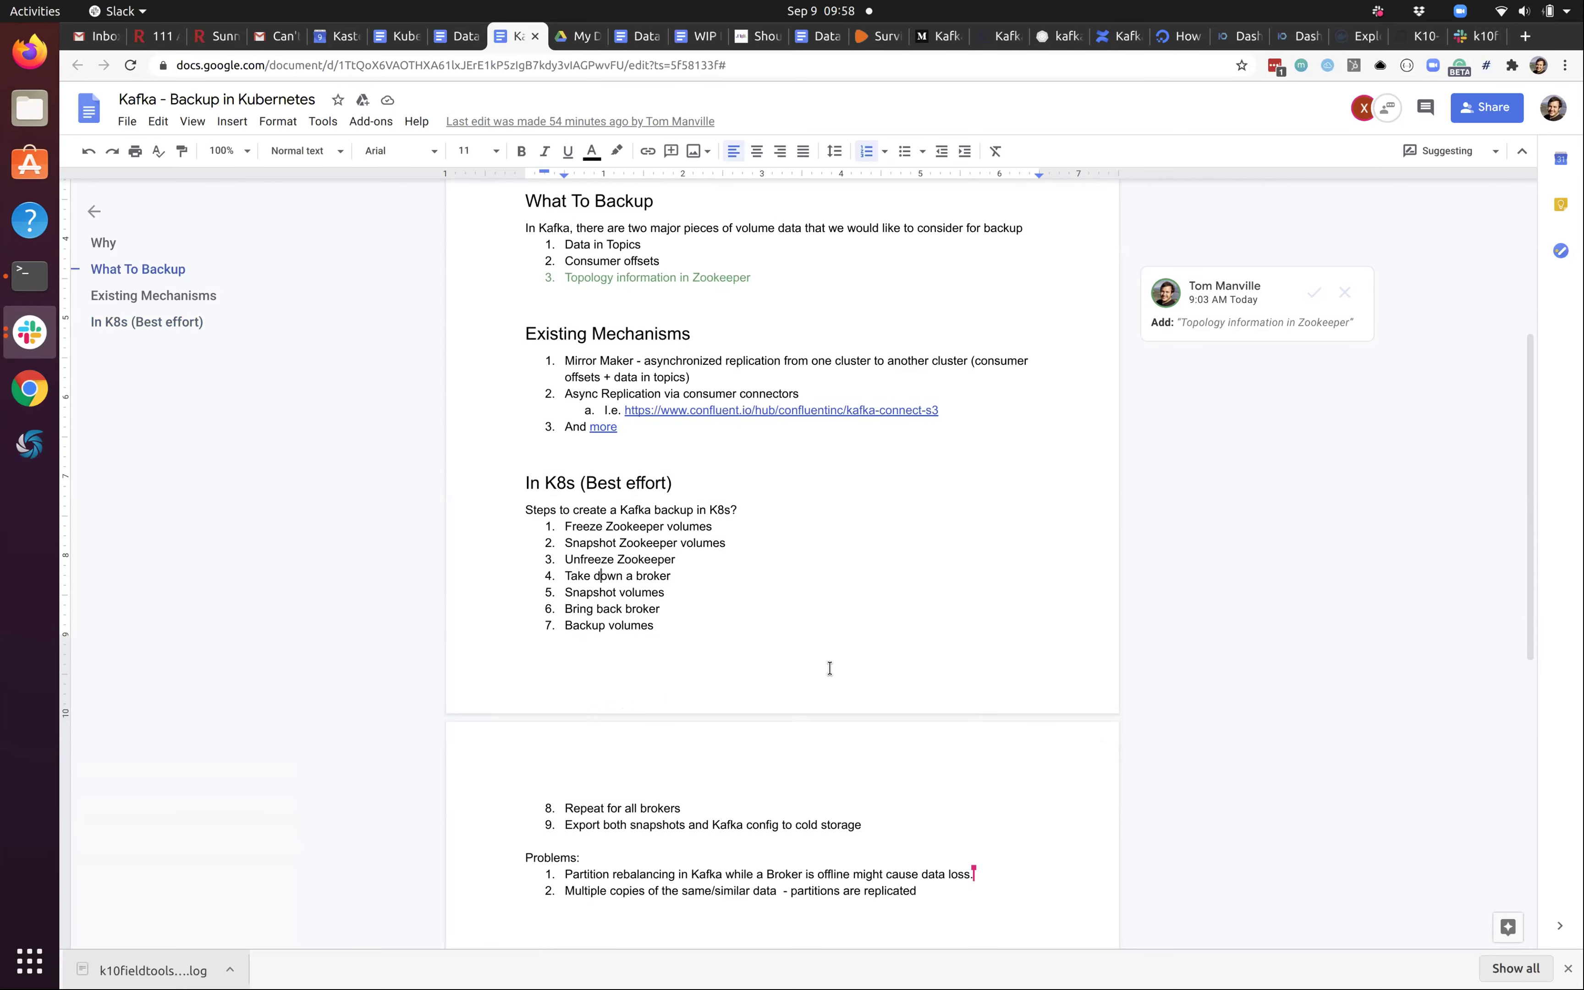
- Examine the listed Kafka backup problems and highlight the Mirror Maker and Async Replication entries under Existing Mechanisms
{"action": "scroll", "coordinate": [829, 667], "scroll_direction": "down", "scroll_amount": 1}
{"action": "scroll", "coordinate": [828, 668], "scroll_direction": "up", "scroll_amount": 1}
{"action": "left_click_drag", "start_coordinate": [799, 394], "coordinate": [752, 393]}
{"action": "left_click", "coordinate": [537, 334]}
{"action": "left_click_drag", "start_coordinate": [561, 348], "coordinate": [770, 400]}
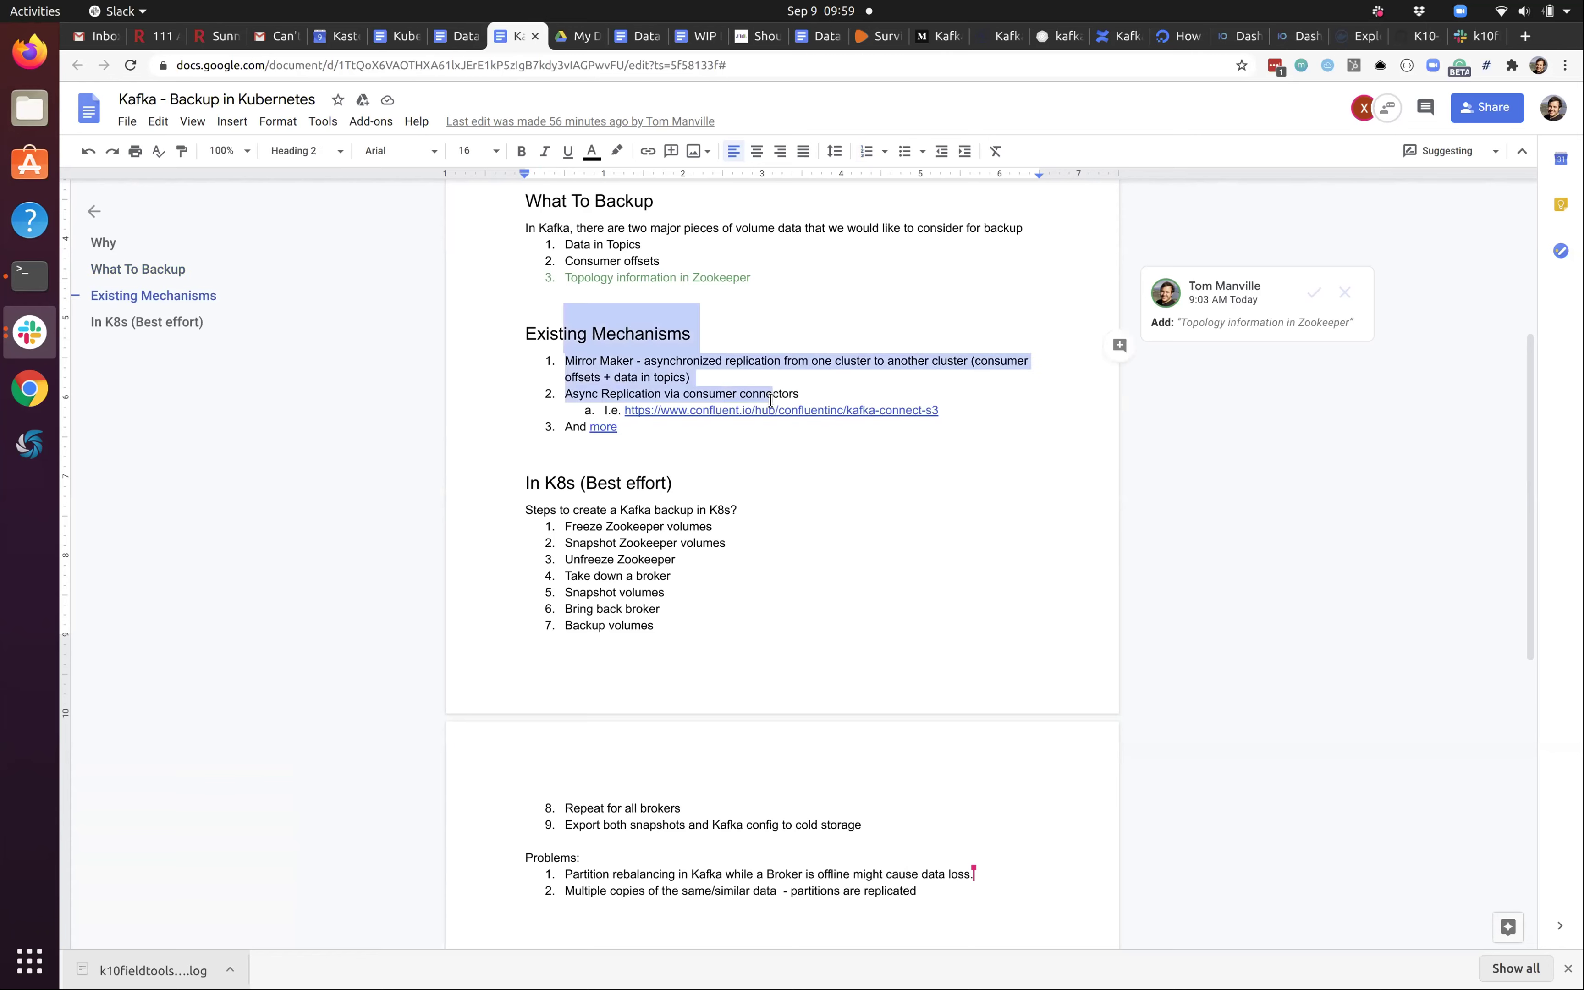
{"action": "left_click", "coordinate": [804, 391]}
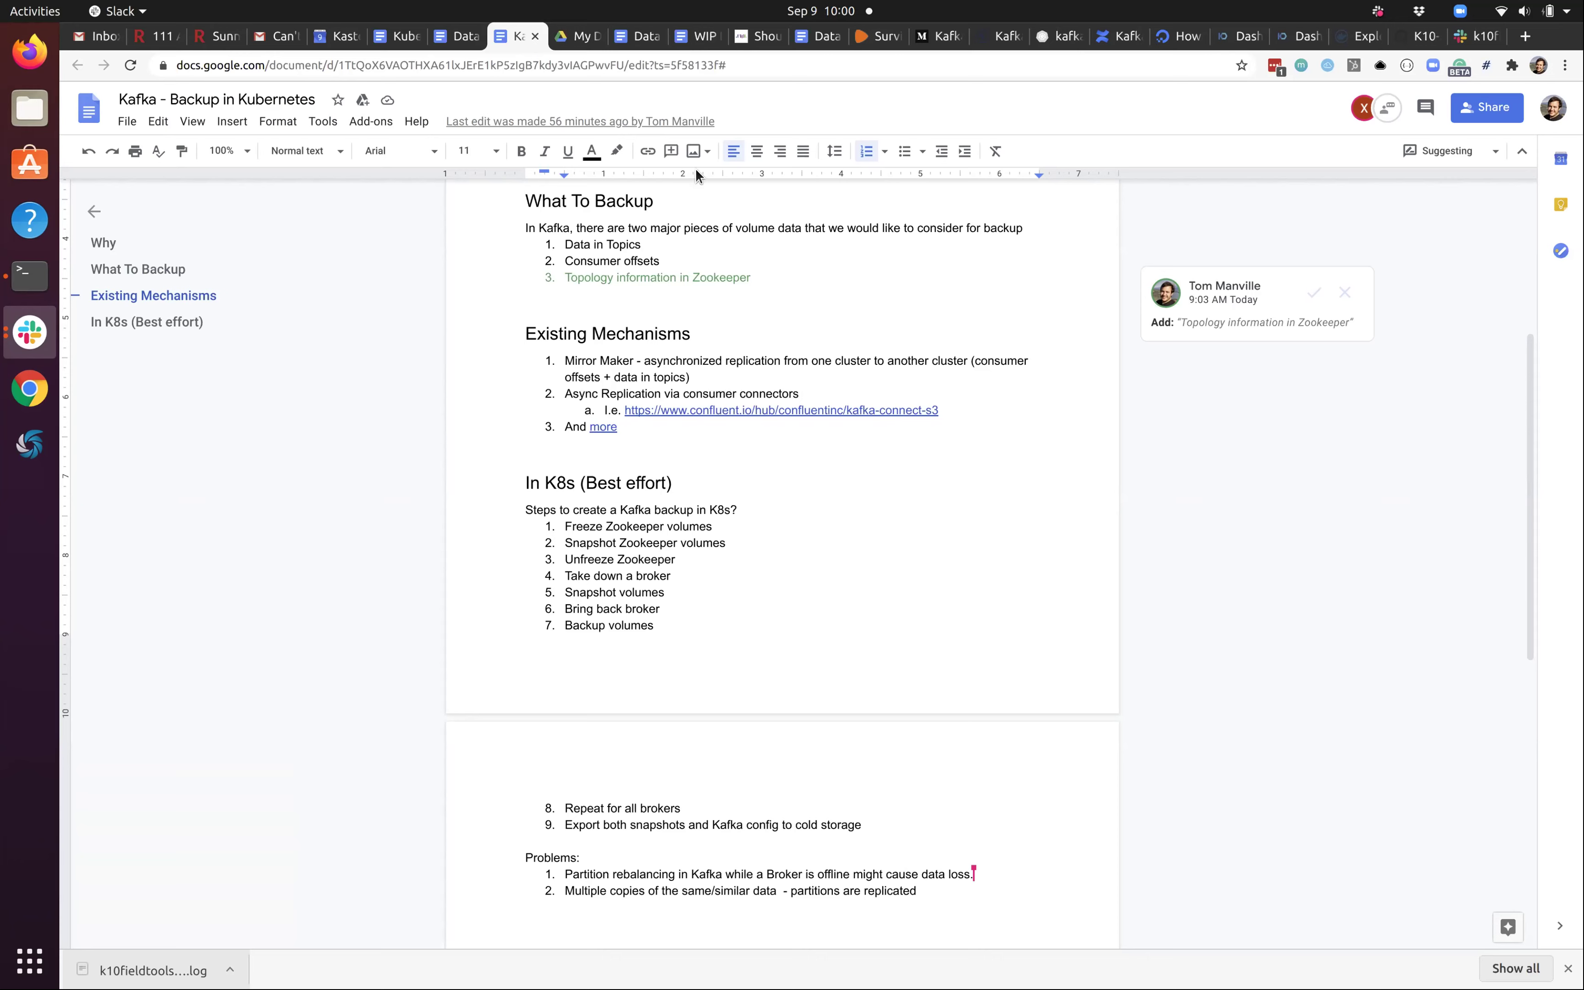
- Return to the Why section and highlight the Stretched Cluster point for review
{"action": "scroll", "coordinate": [748, 399], "scroll_direction": "up", "scroll_amount": 3}
{"action": "scroll", "coordinate": [749, 400], "scroll_direction": "up", "scroll_amount": 1}
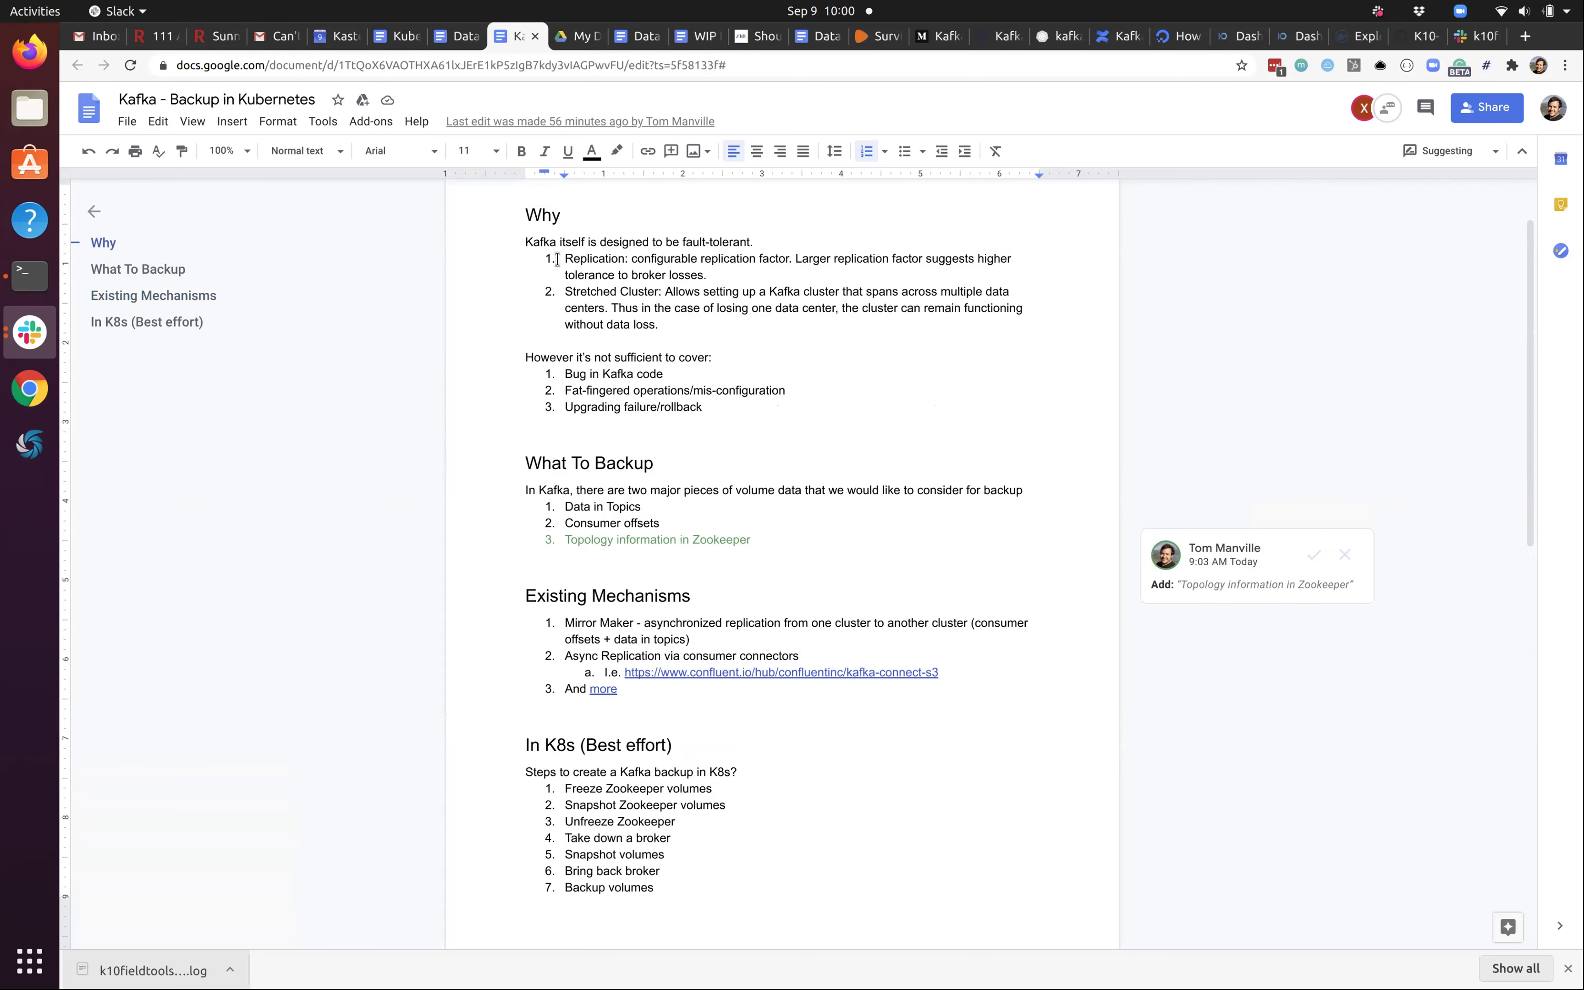
{"action": "left_click_drag", "start_coordinate": [568, 292], "coordinate": [672, 325]}
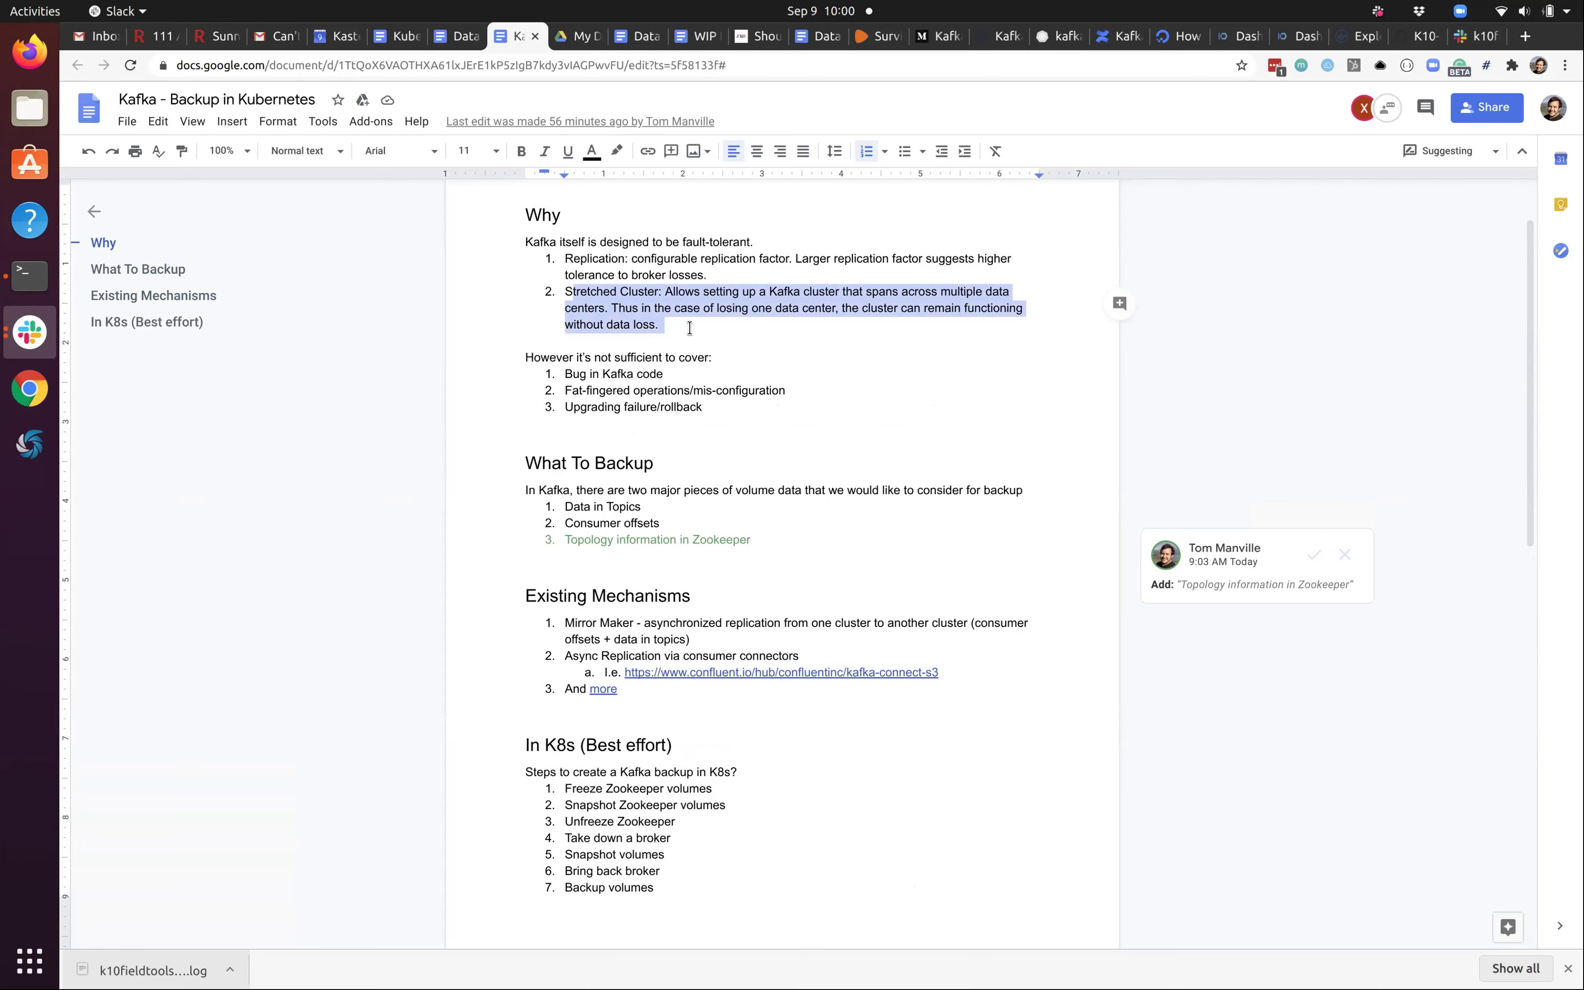
{"action": "left_click", "coordinate": [689, 328]}
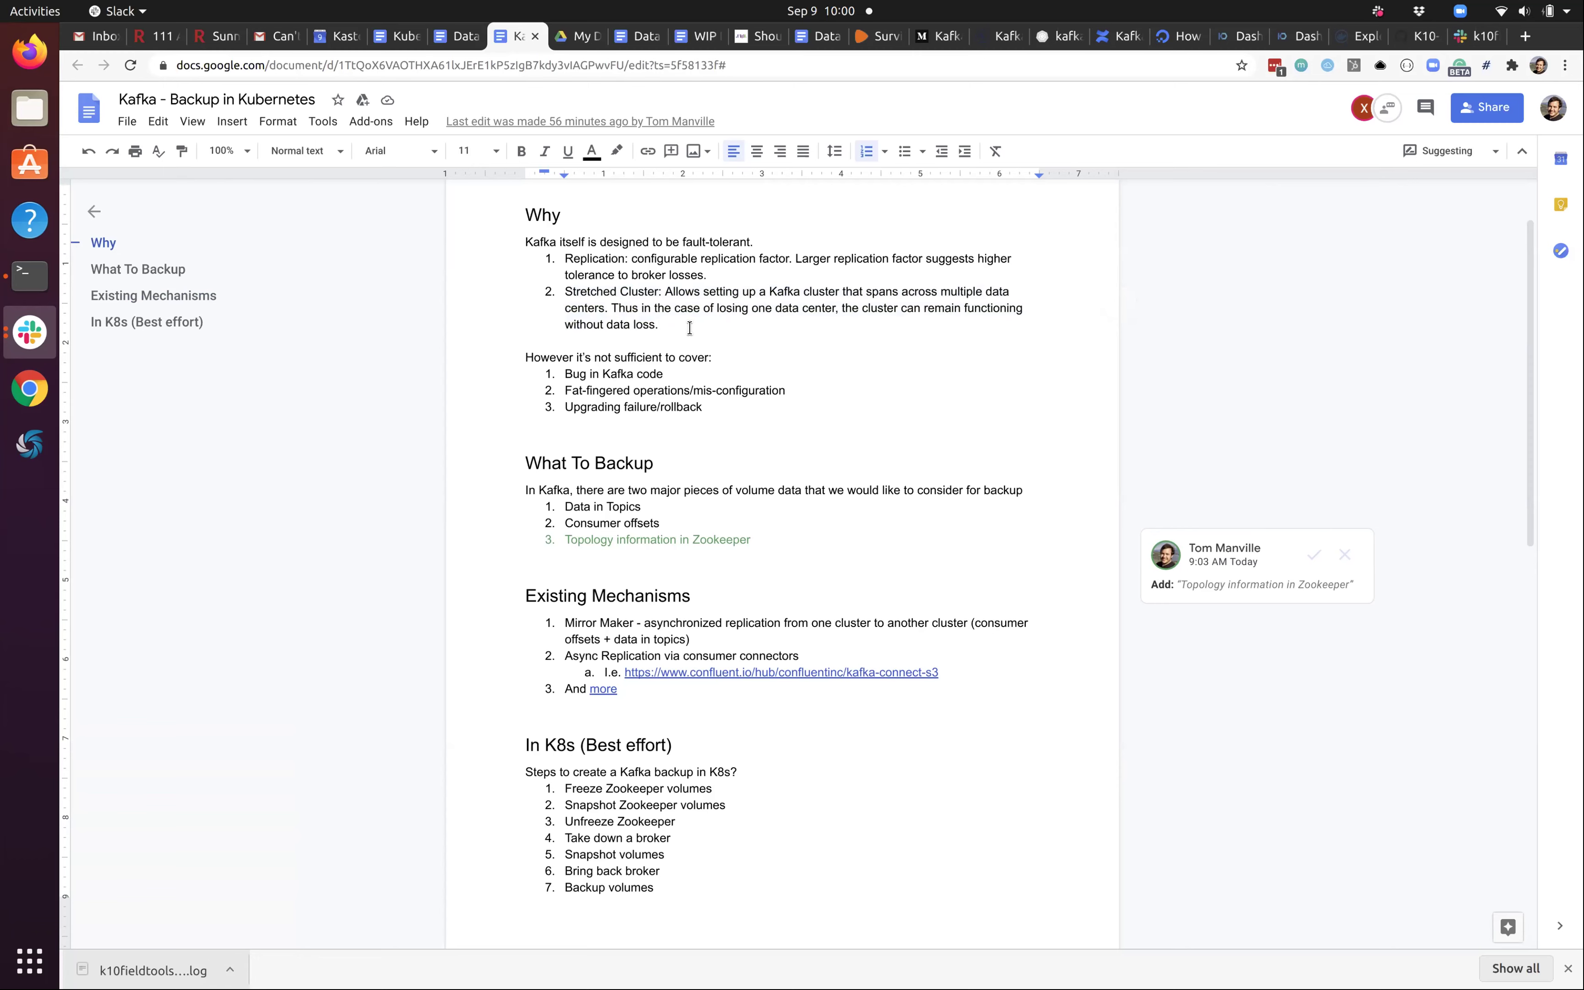